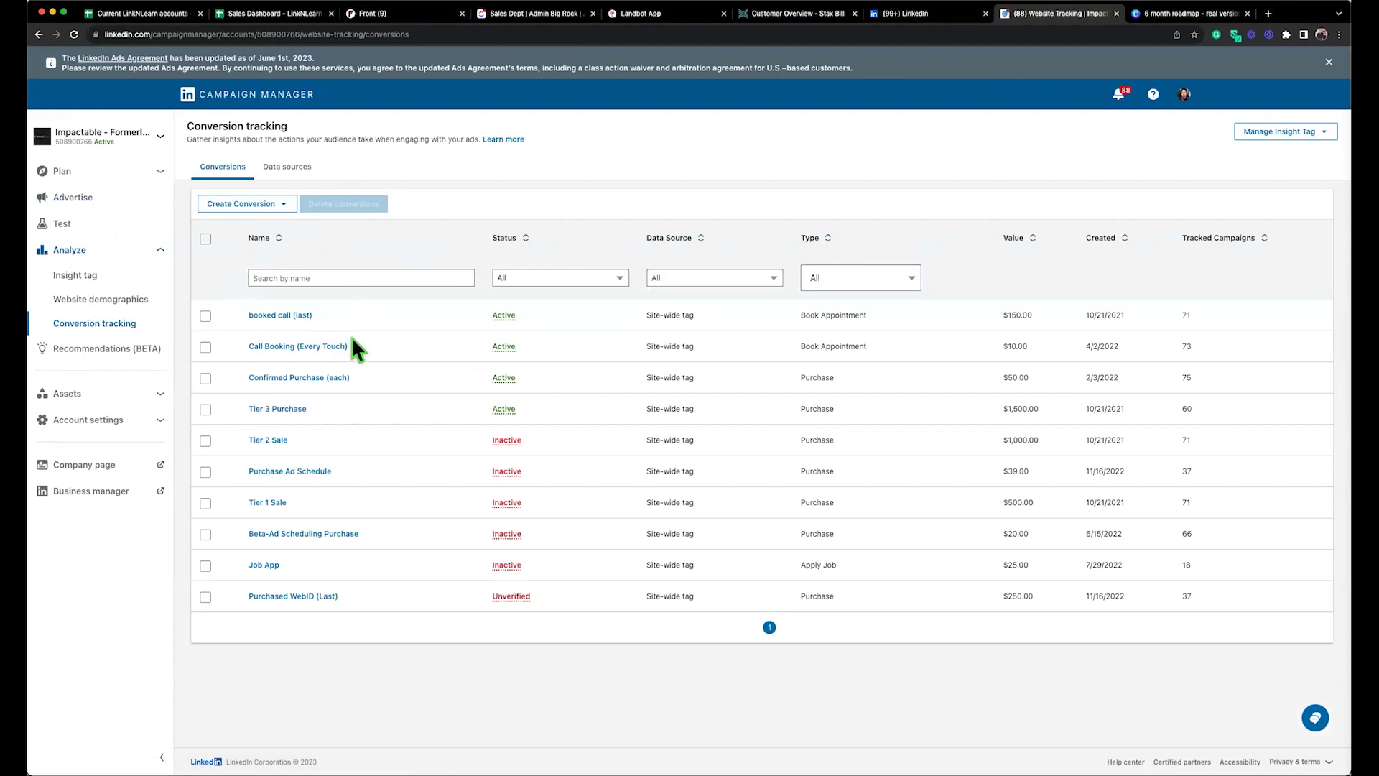
Step: Start a new online conversion and look at its attribution model options
click(284, 205)
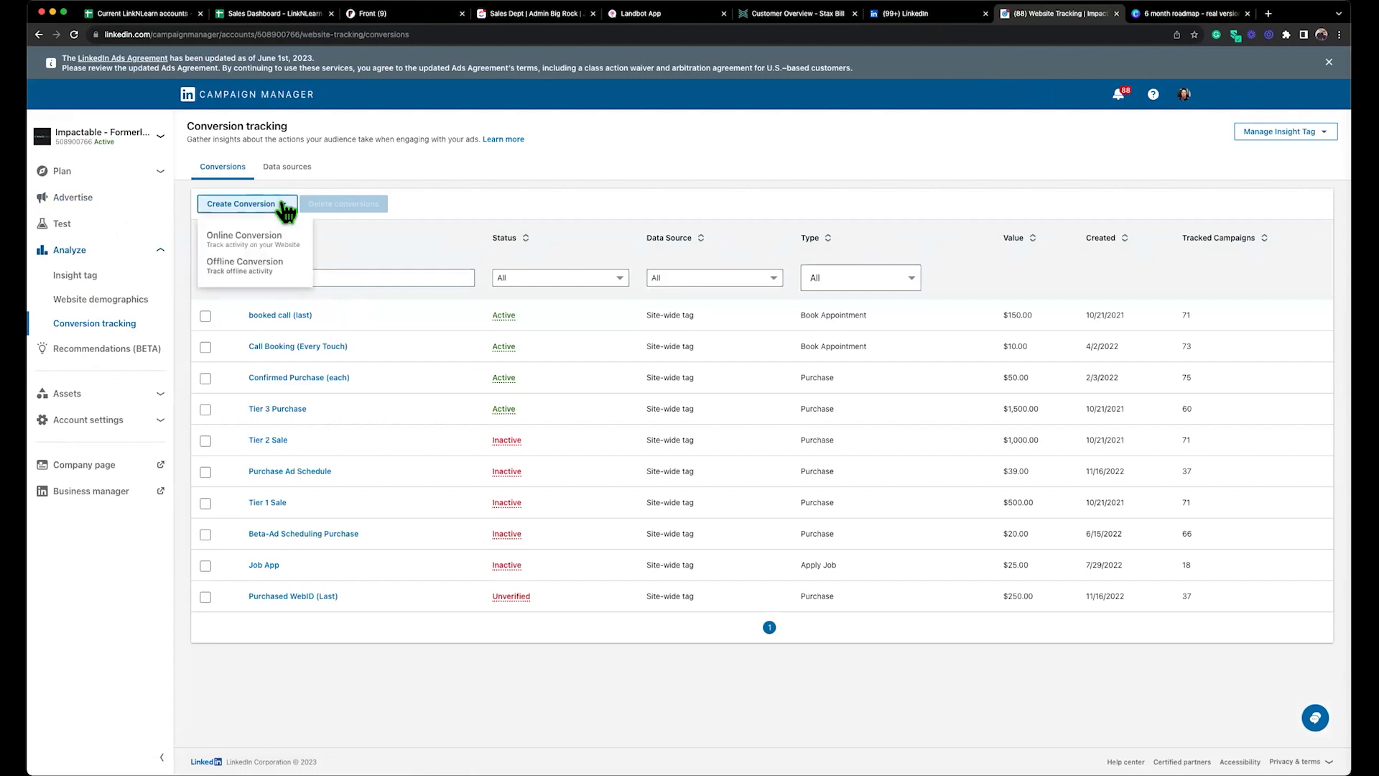
click(244, 238)
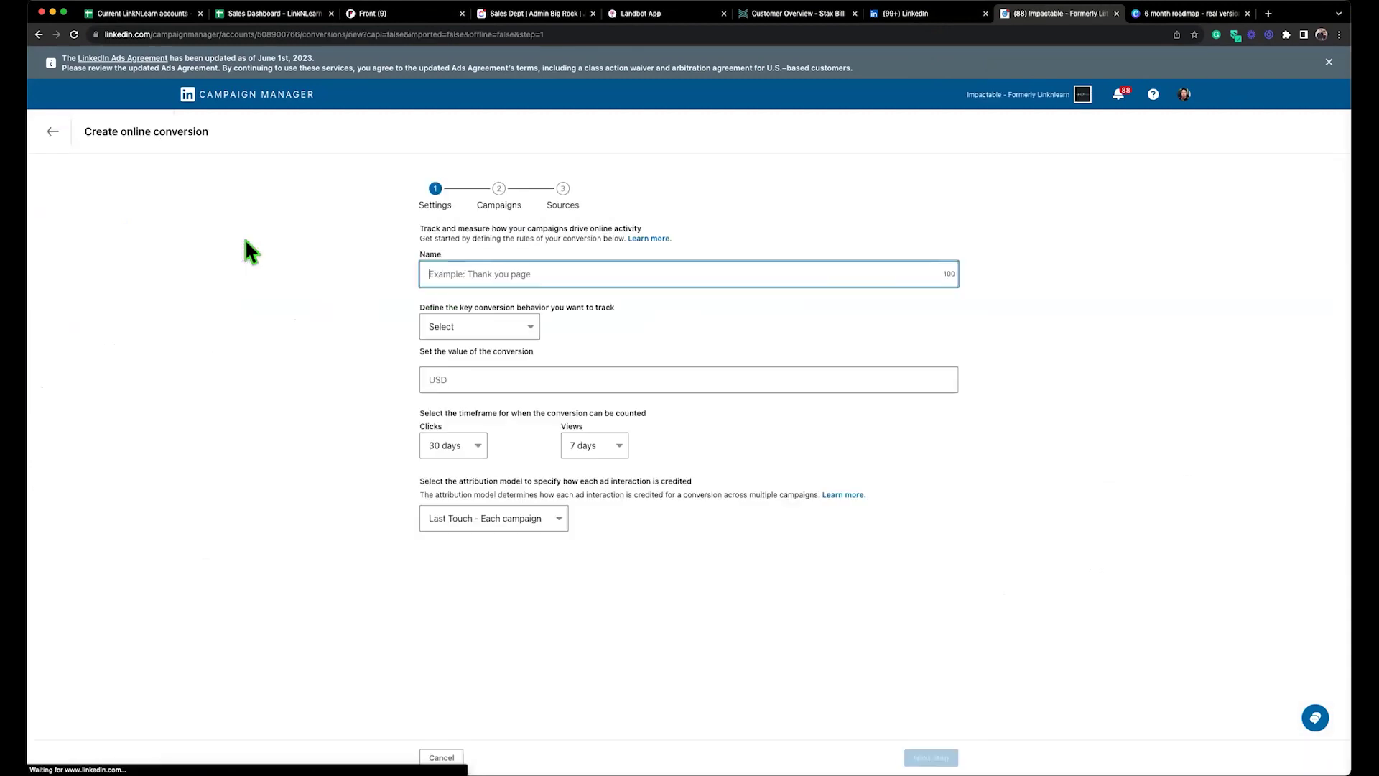
click(541, 518)
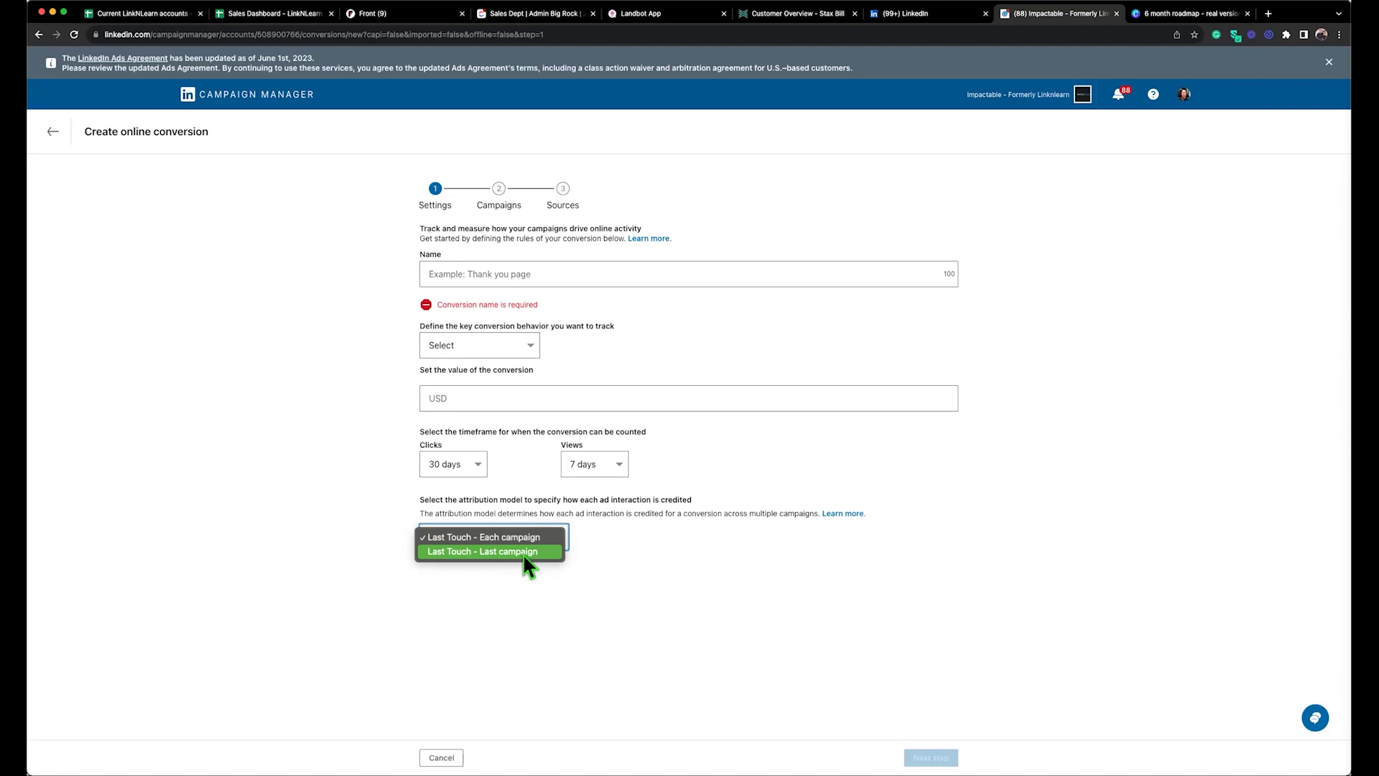
click(266, 112)
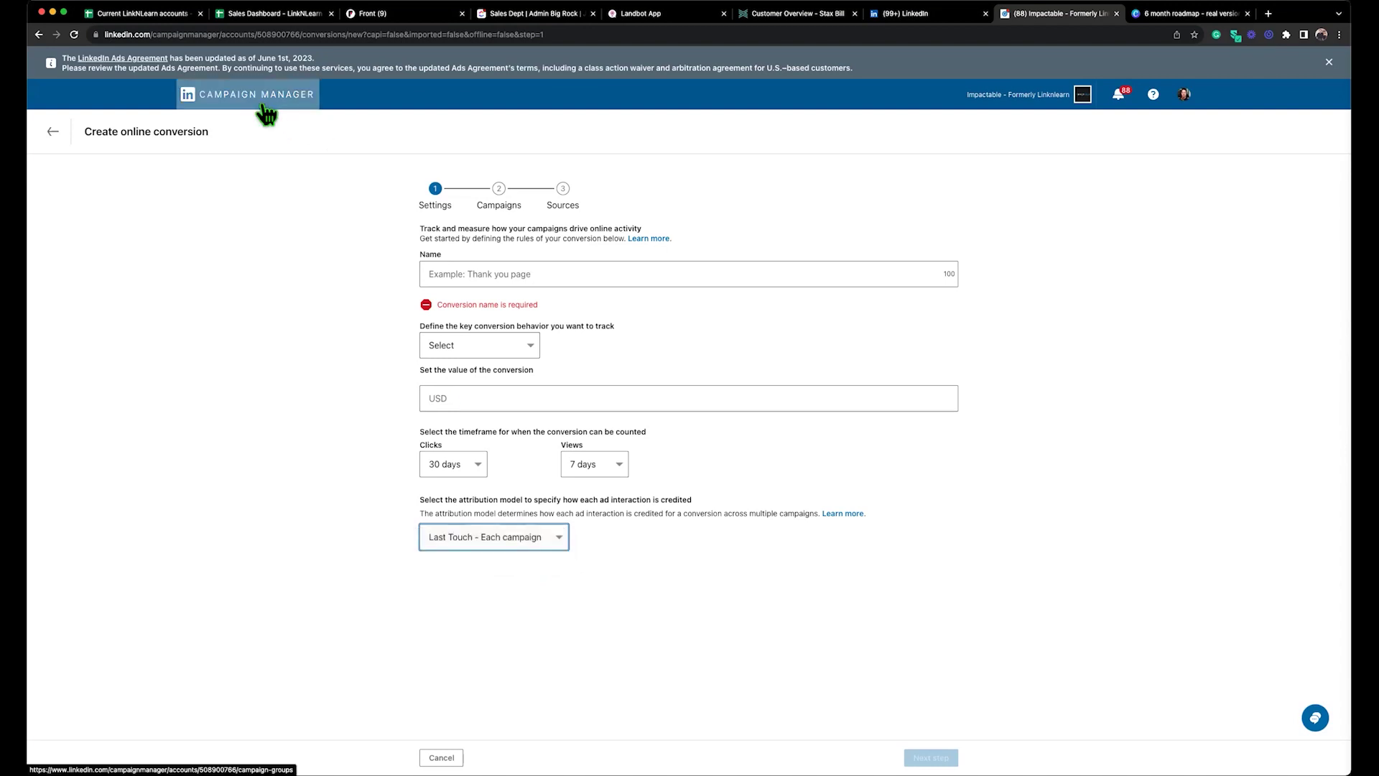
Step: Display the campaigns in the Impactable Retargeting Layer group with a breakdown by Conversions
click(259, 102)
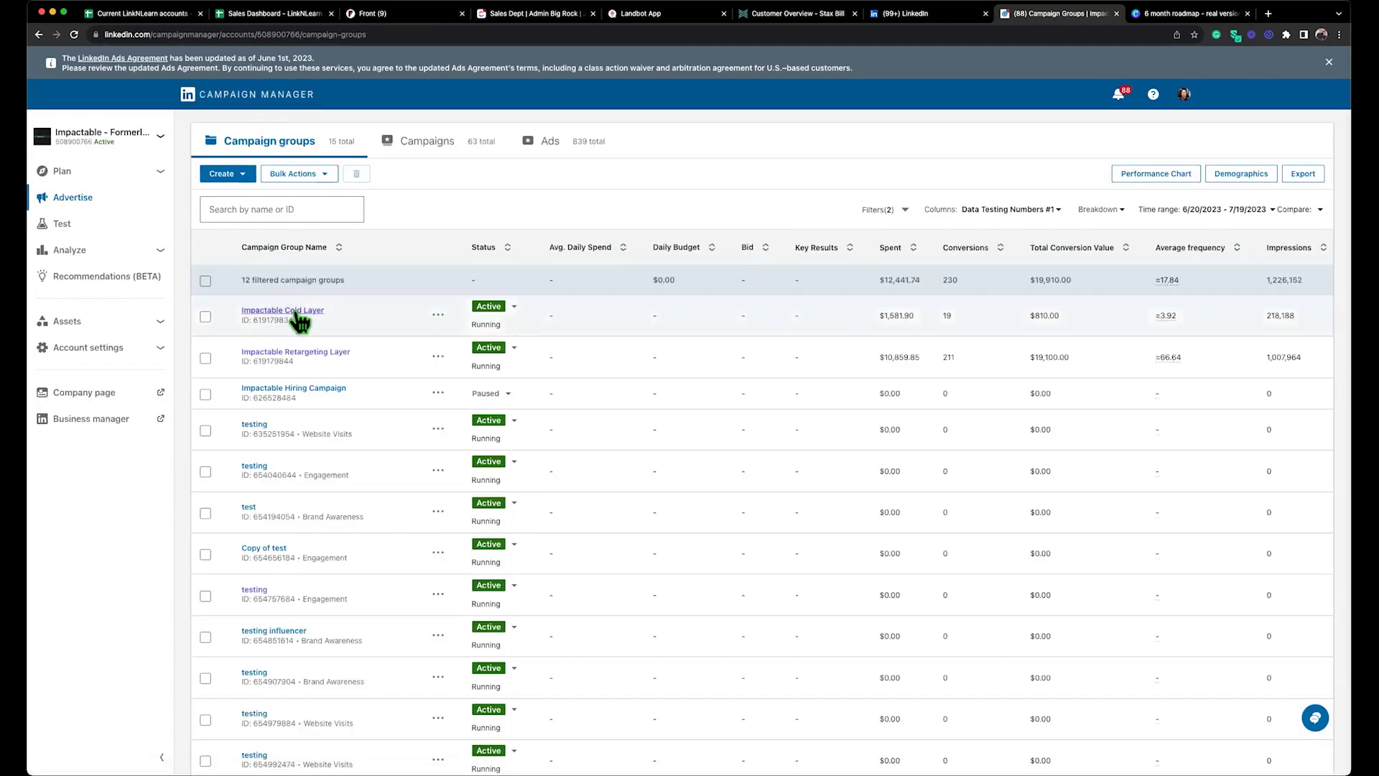
click(297, 352)
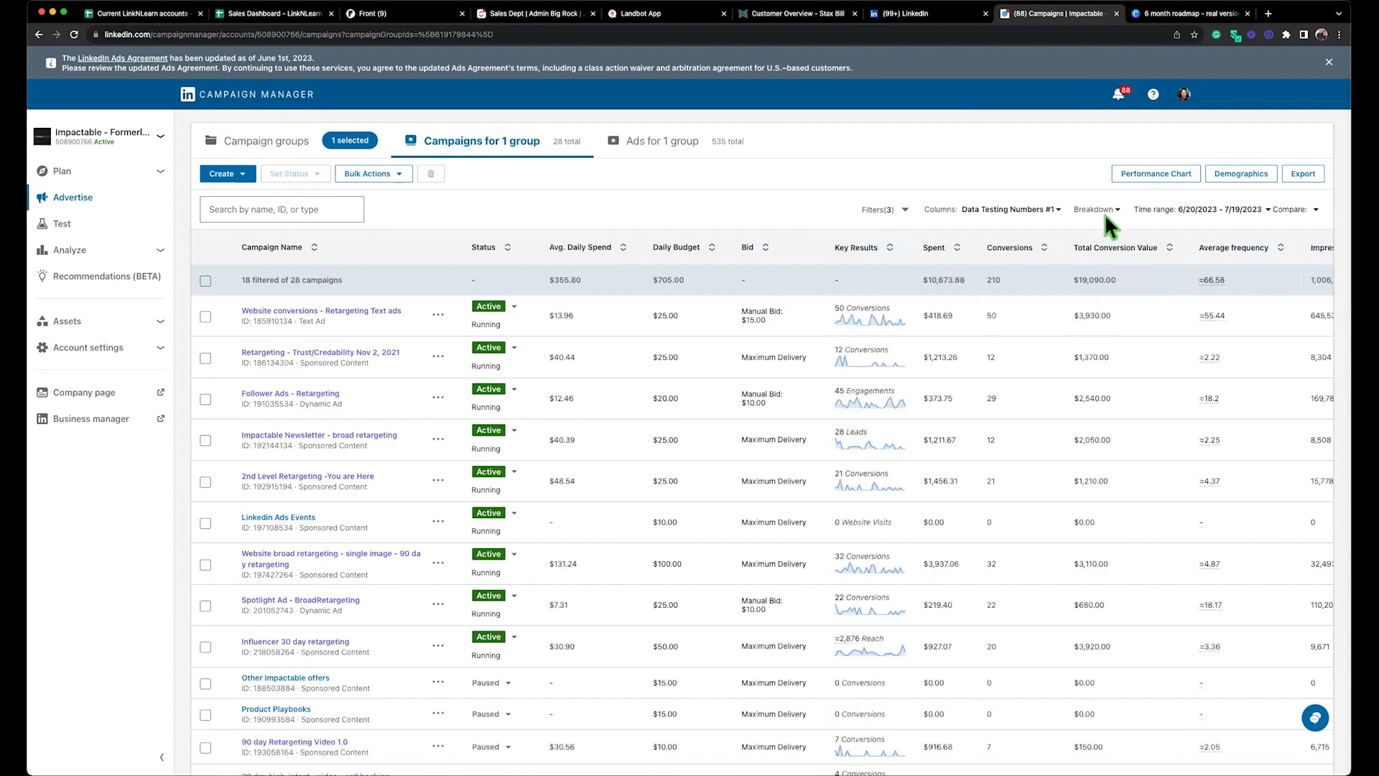
click(1094, 211)
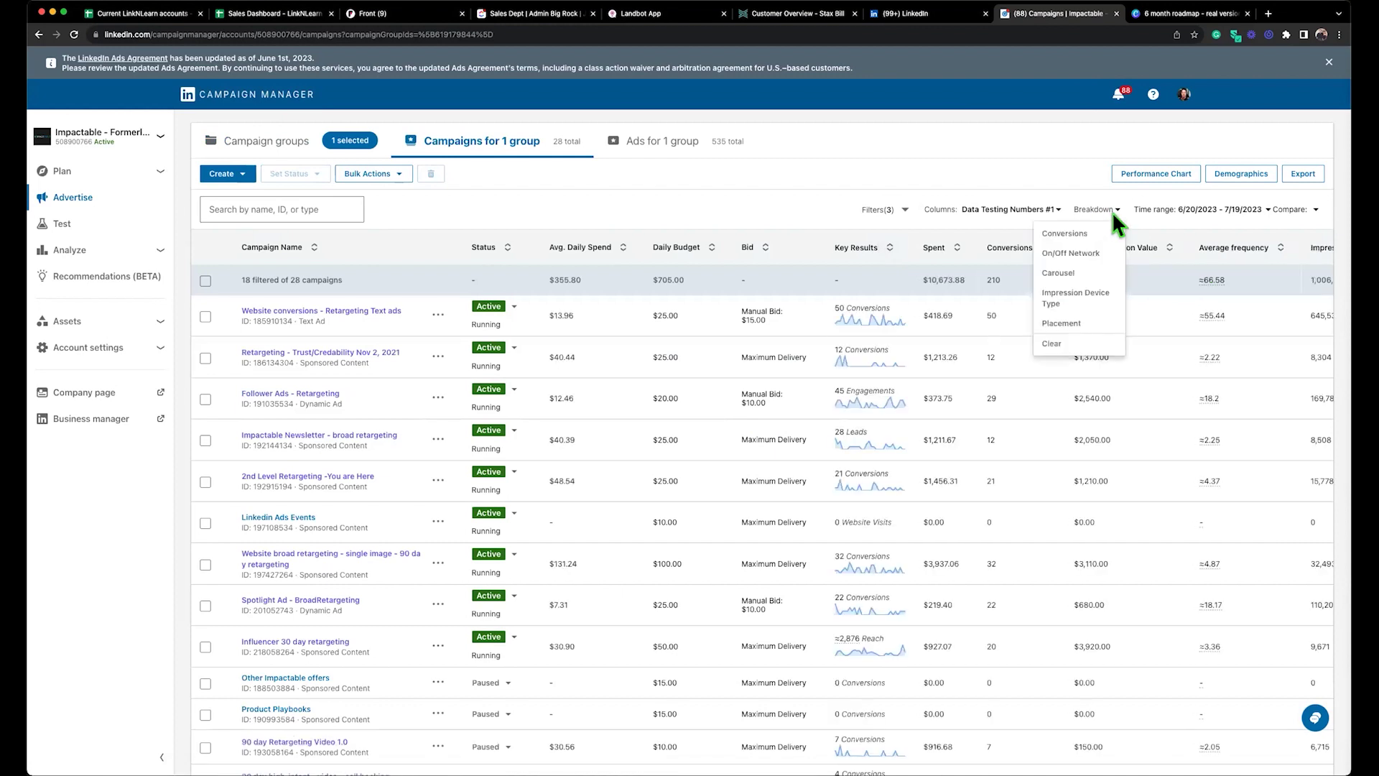
click(1077, 237)
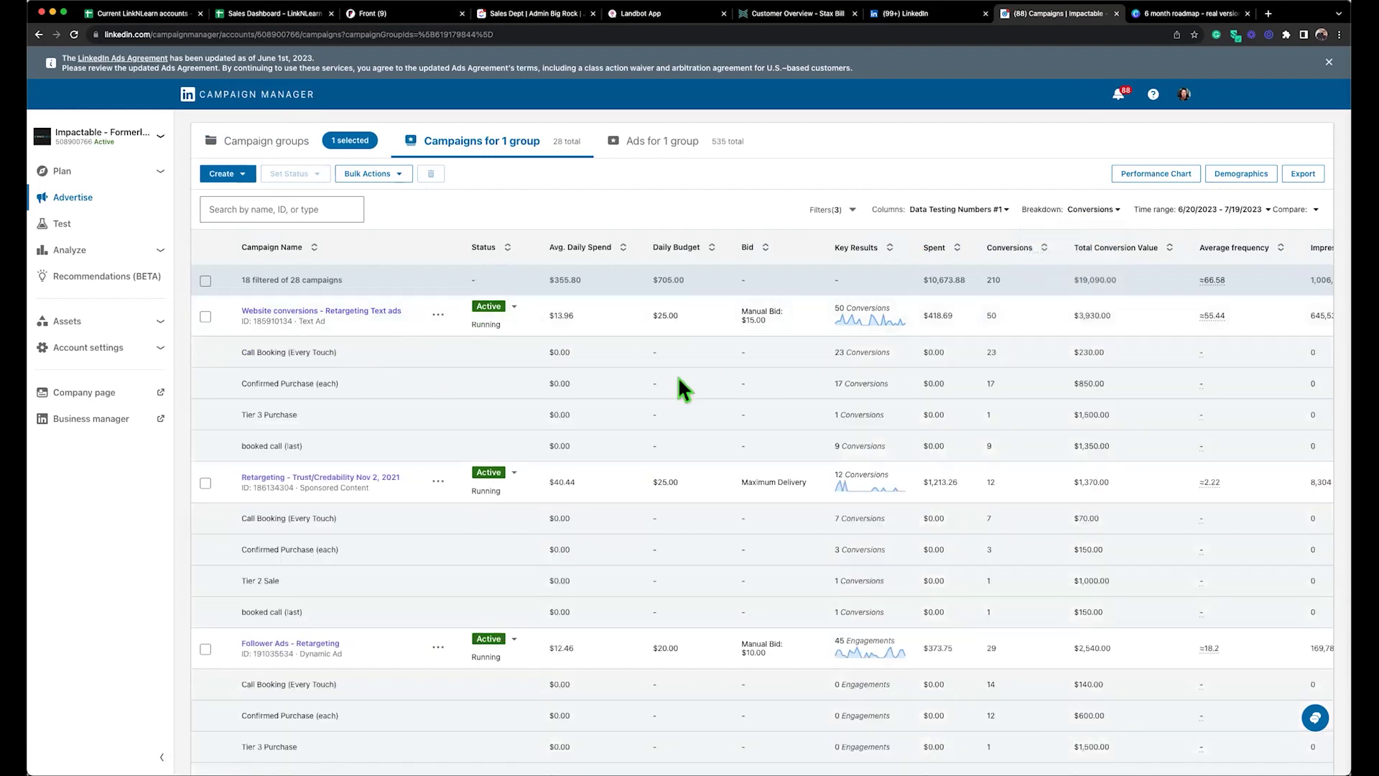
Step: Examine the conversion types of the Website conversions - Retargeting Text ads campaign and open its list of ads
scroll(678, 376, right, 2)
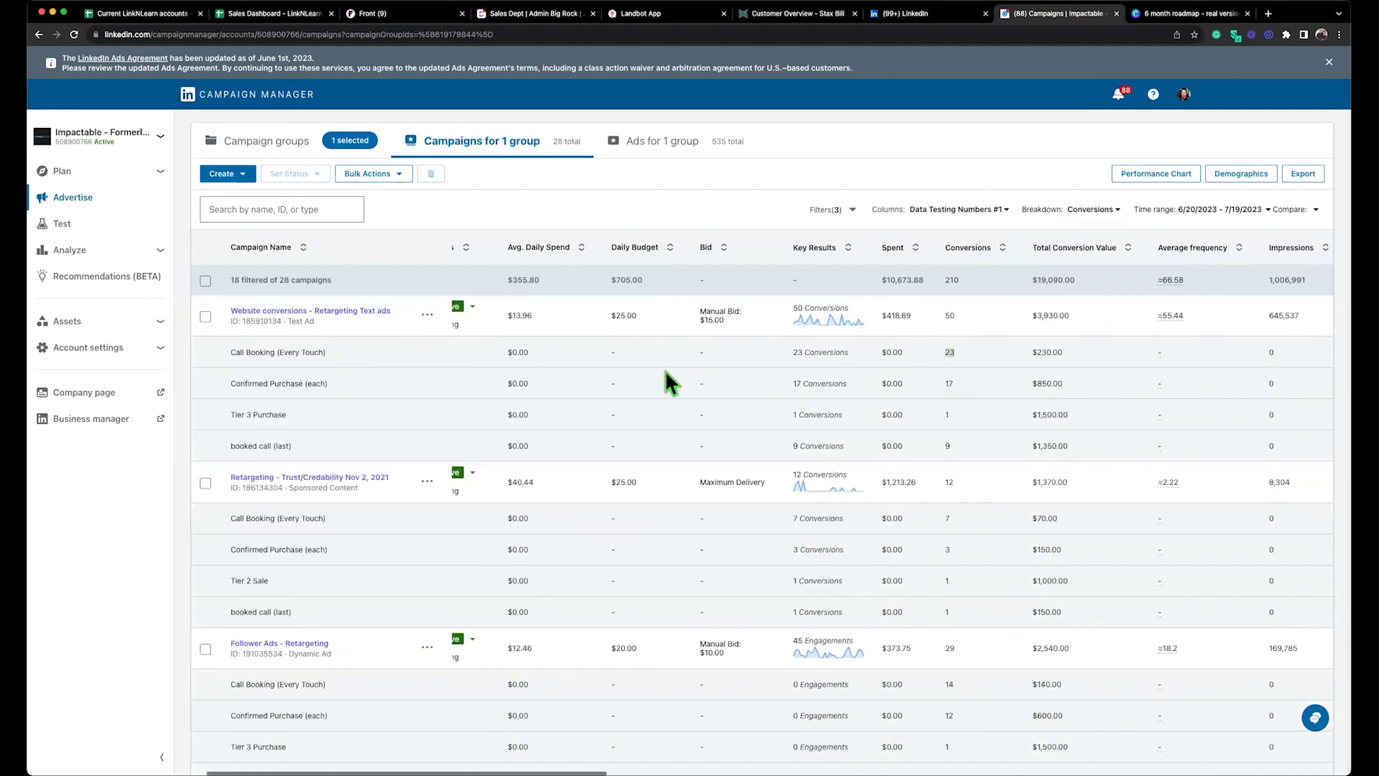
drag(348, 385, 235, 384)
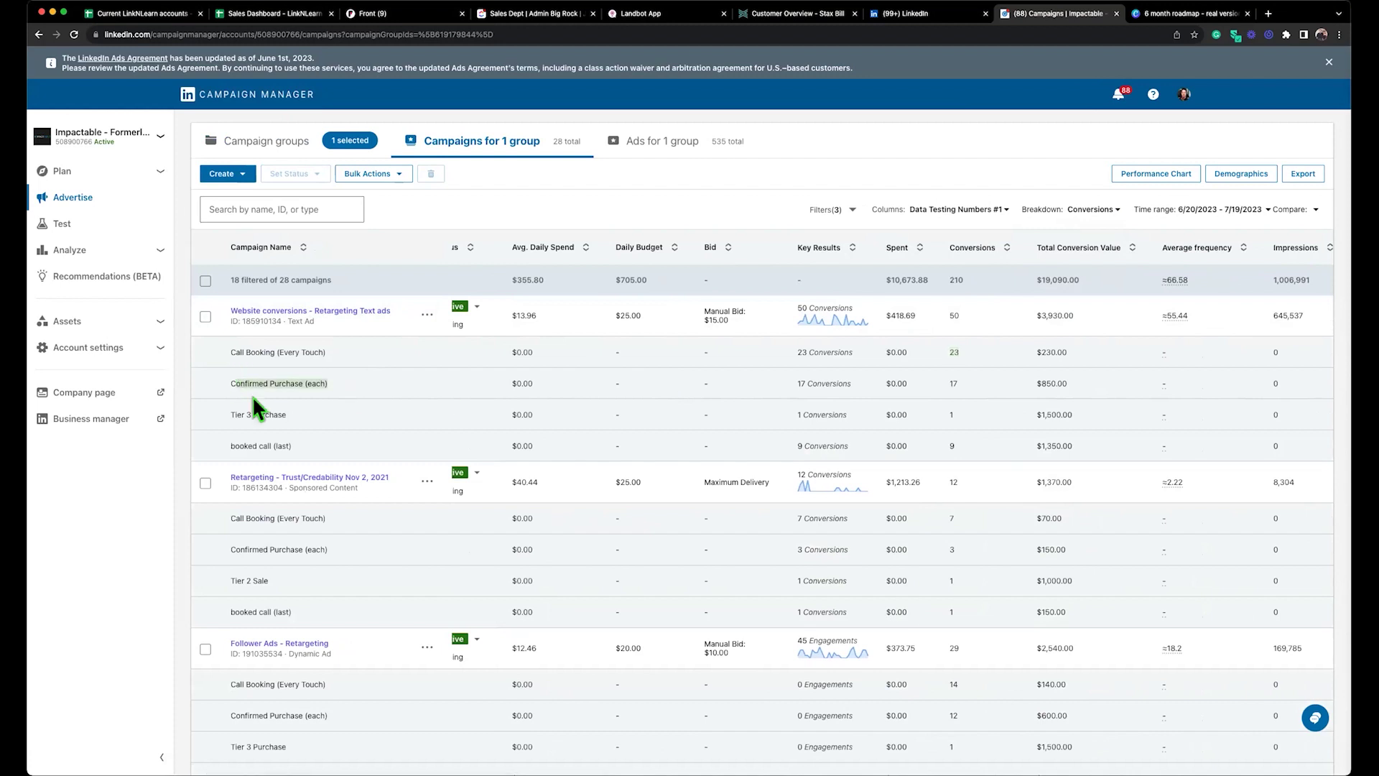
drag(303, 415, 229, 415)
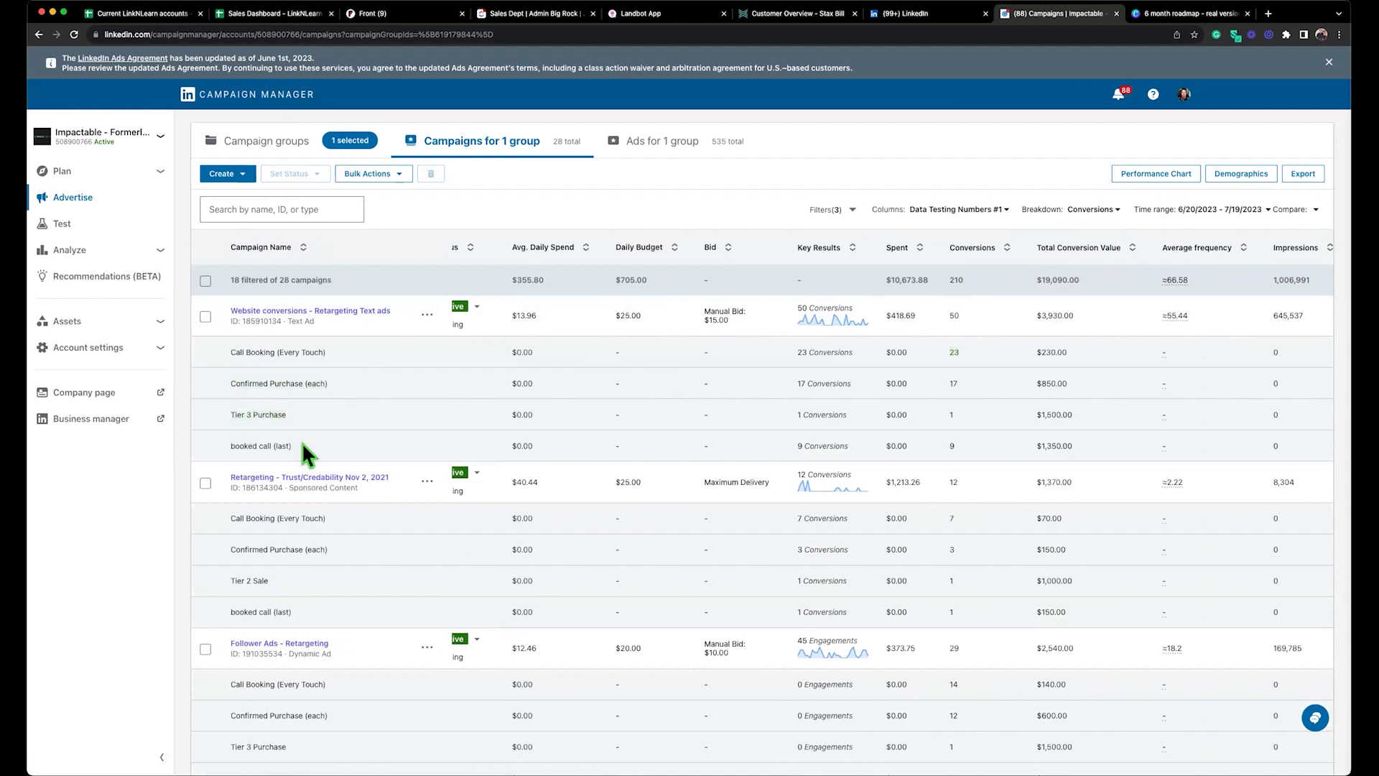
click(291, 312)
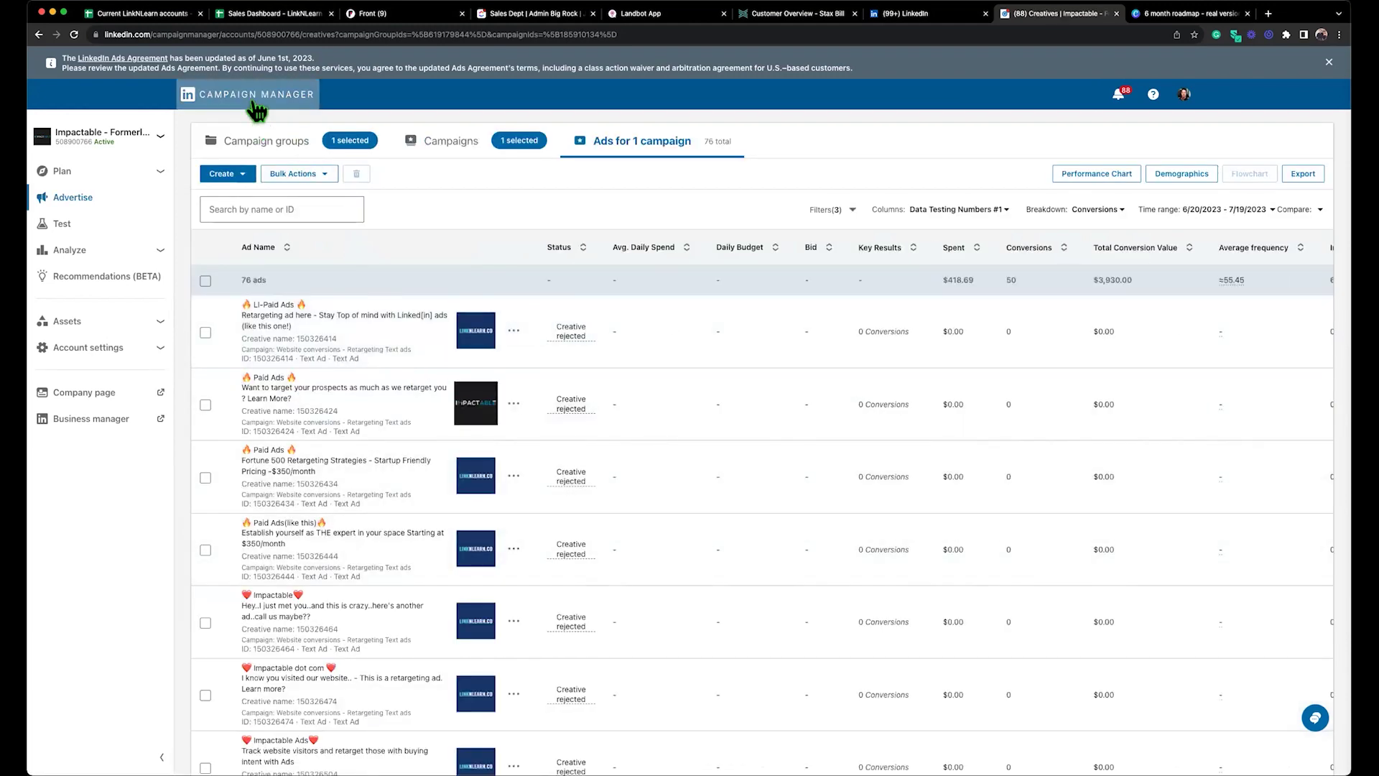
Step: Go back to the Impactable Retargeting Layer group and look through the Retargeting - Trust/Credability Nov 2, 2021 ads, including page 3
click(255, 105)
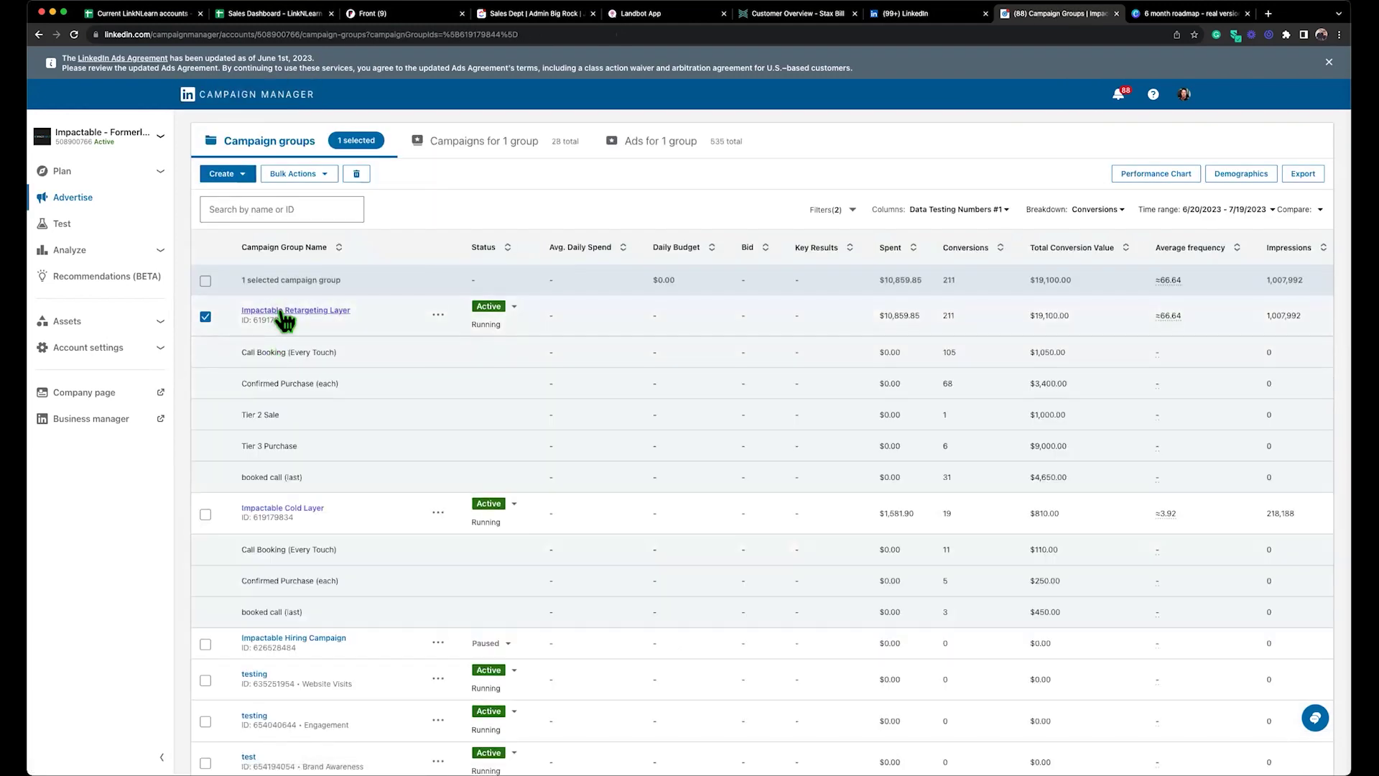
click(282, 312)
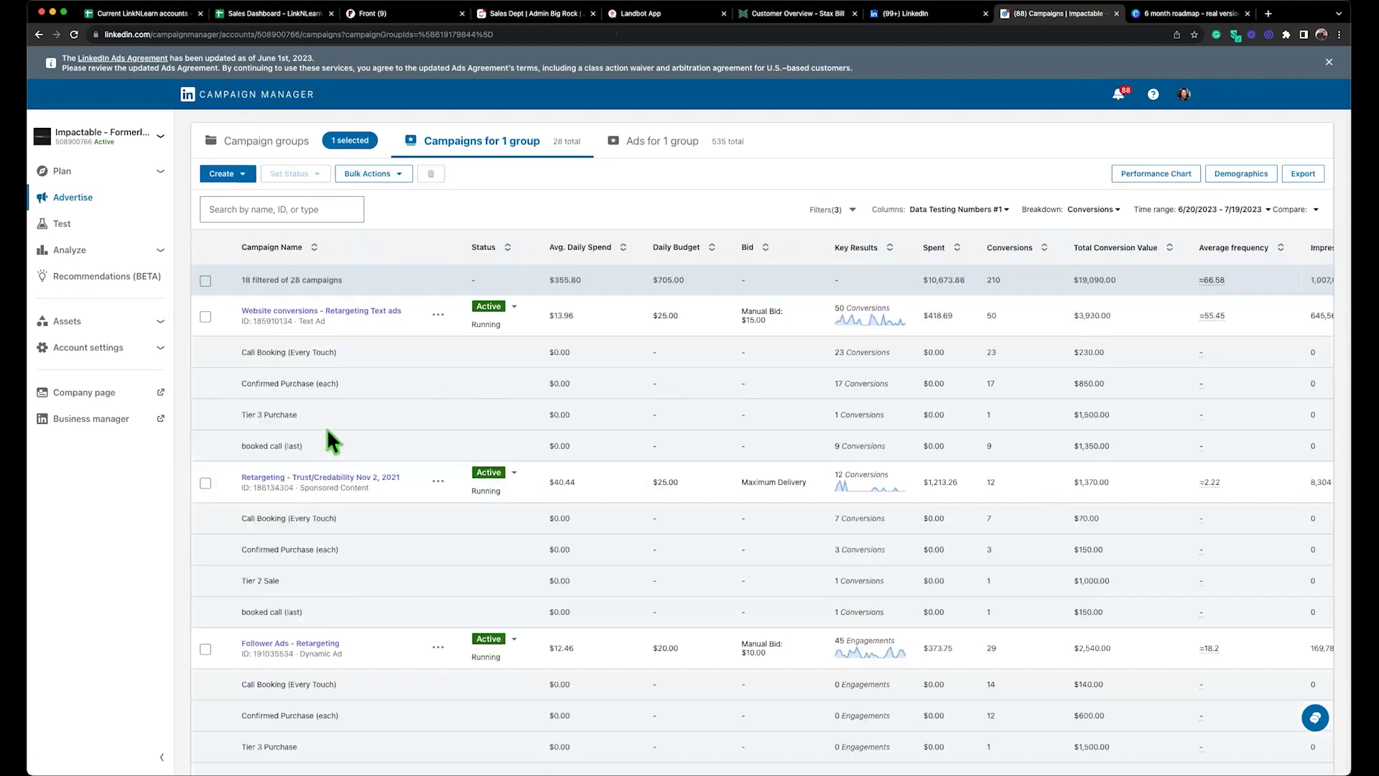
scroll(324, 448, down, 2)
click(326, 420)
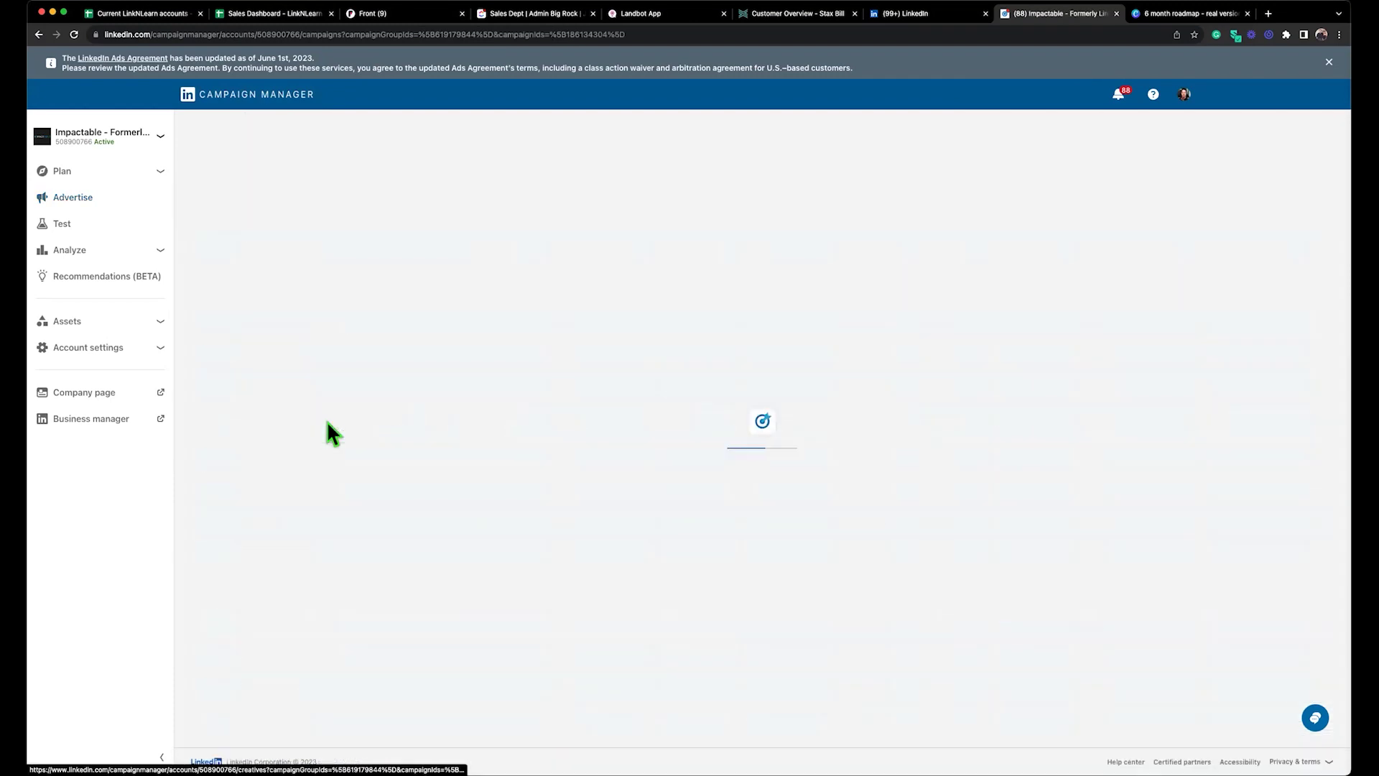
scroll(431, 575, down, 5)
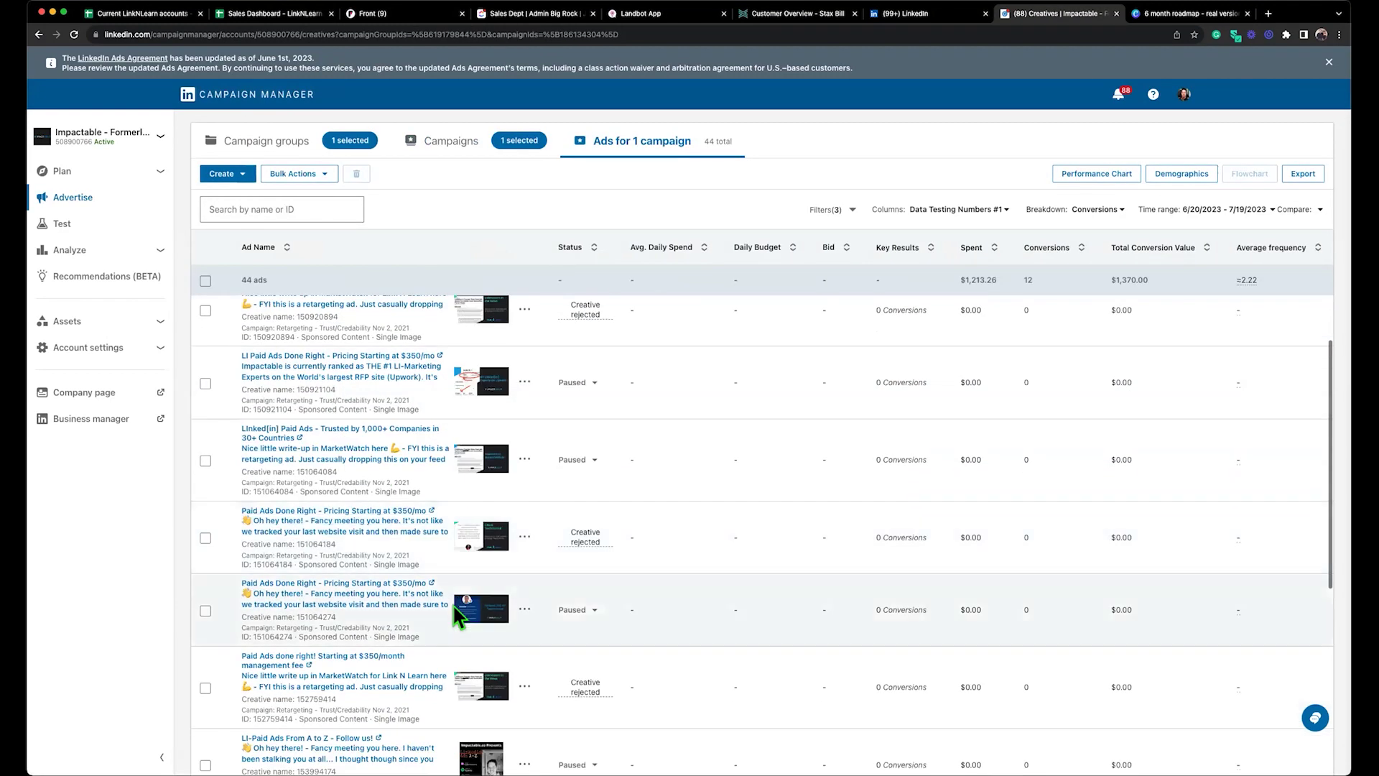
scroll(575, 287, down, 2)
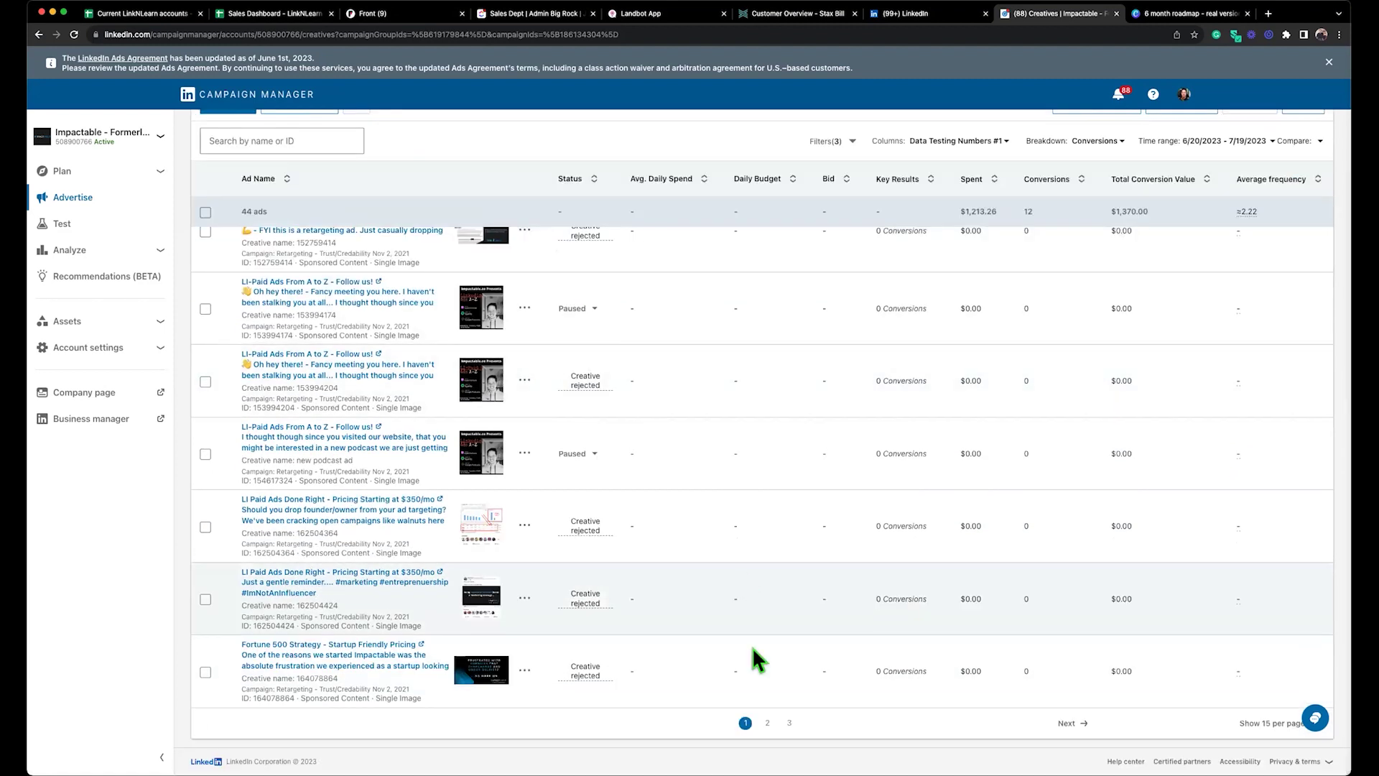
click(789, 723)
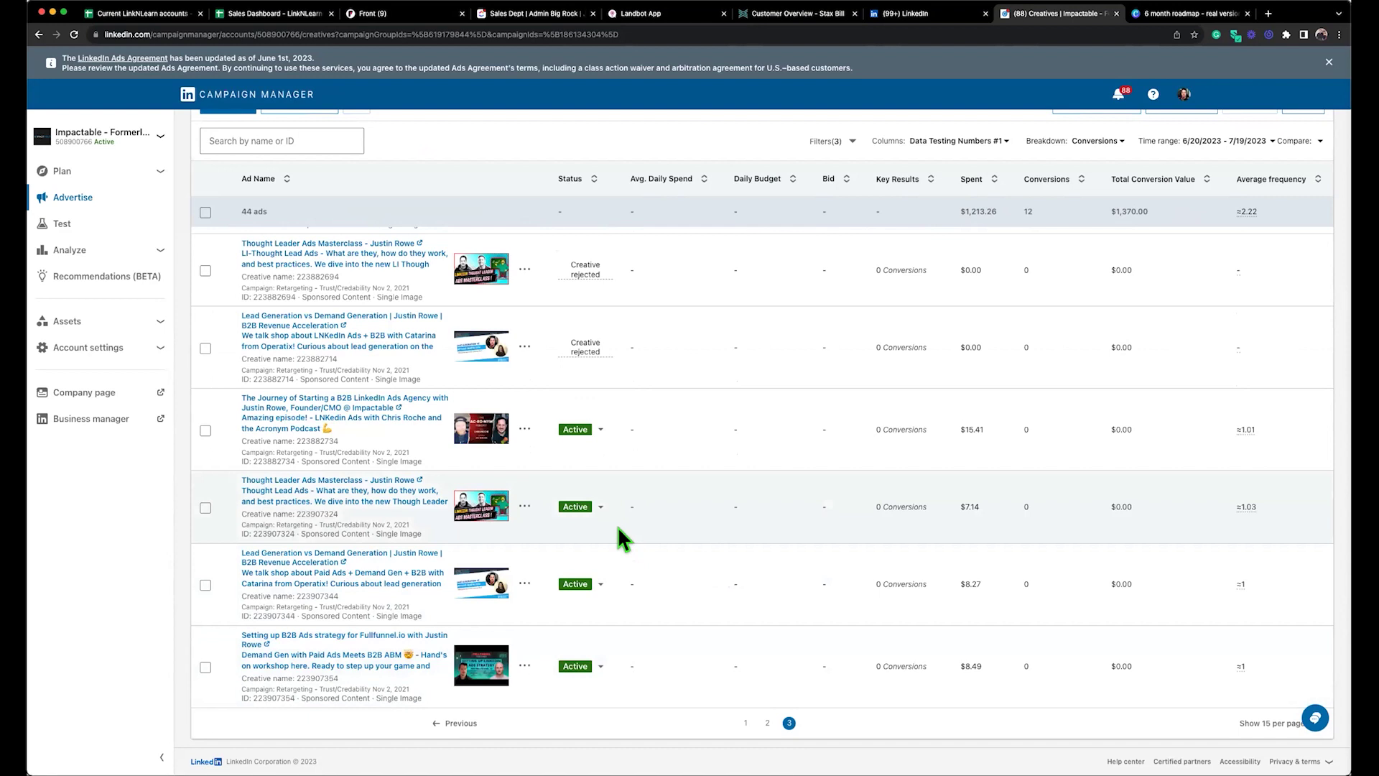
scroll(646, 431, up, 3)
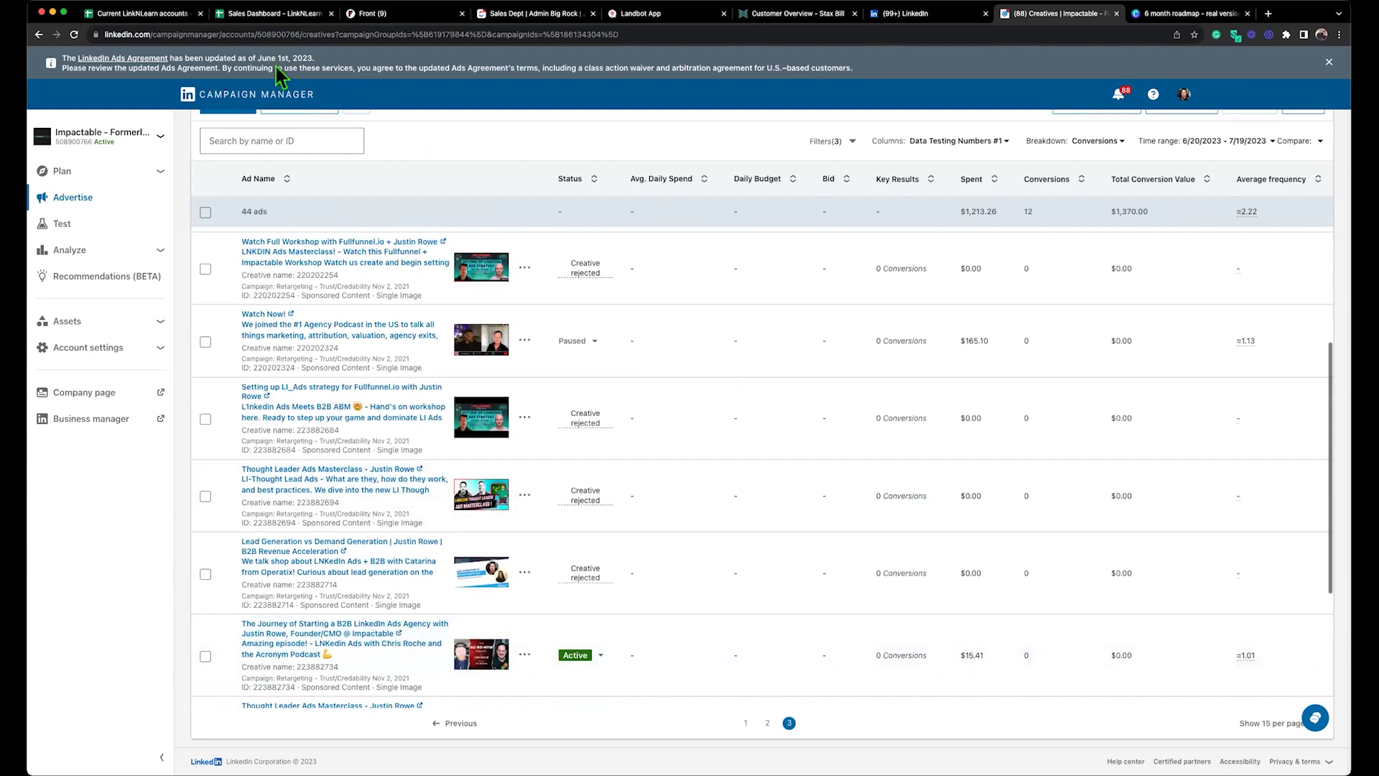
Step: Reopen the Retargeting - Trust/Credability Nov 2, 2021 ads from the campaign groups, sort them by most conversions and examine each ad's conversion types
click(268, 95)
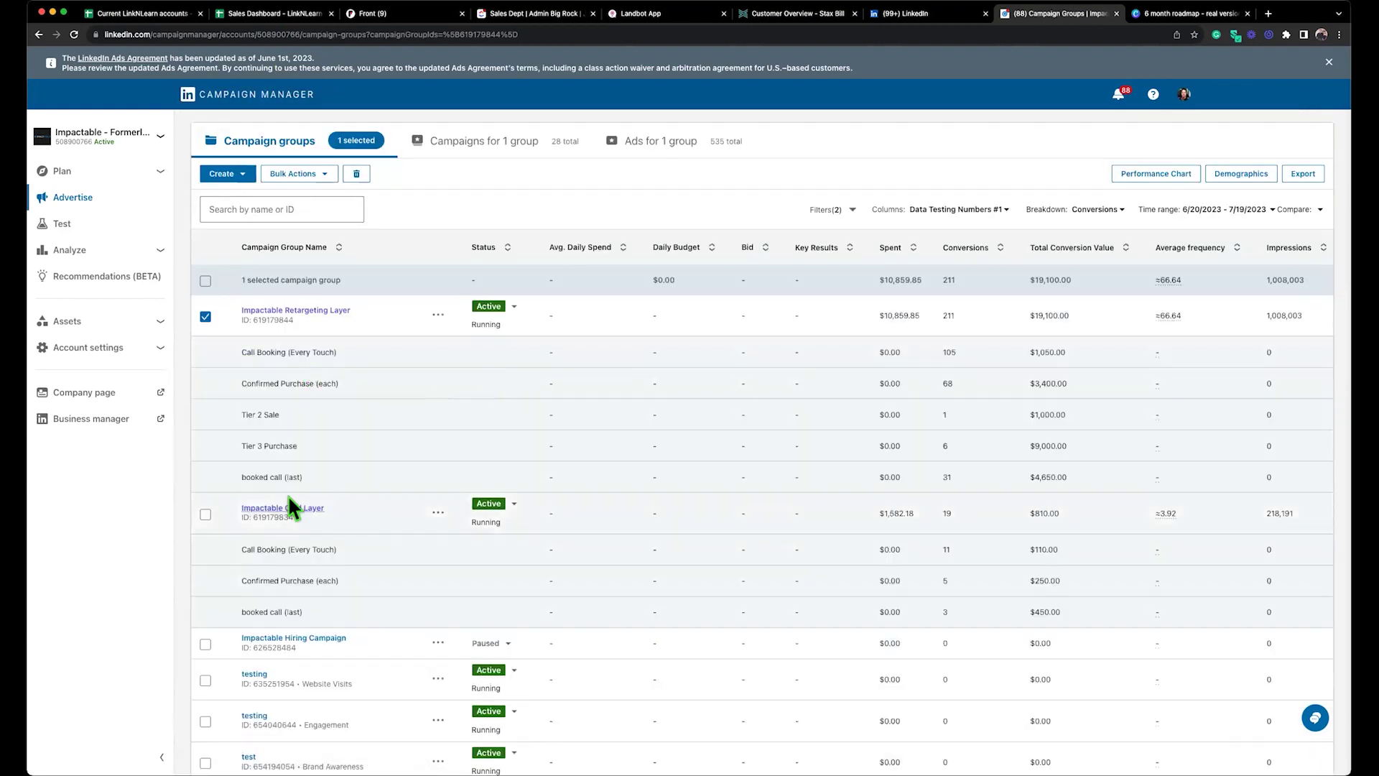
scroll(717, 422, right, 2)
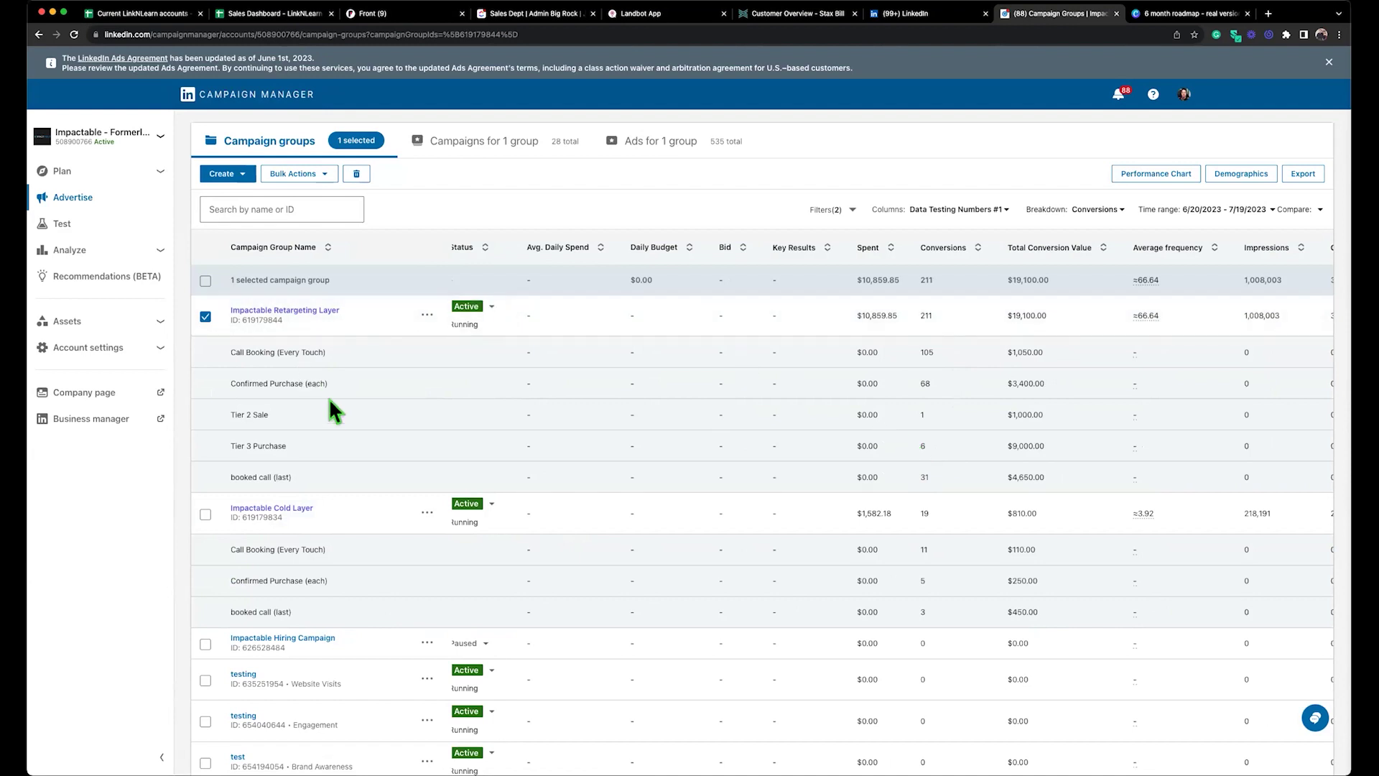
click(303, 310)
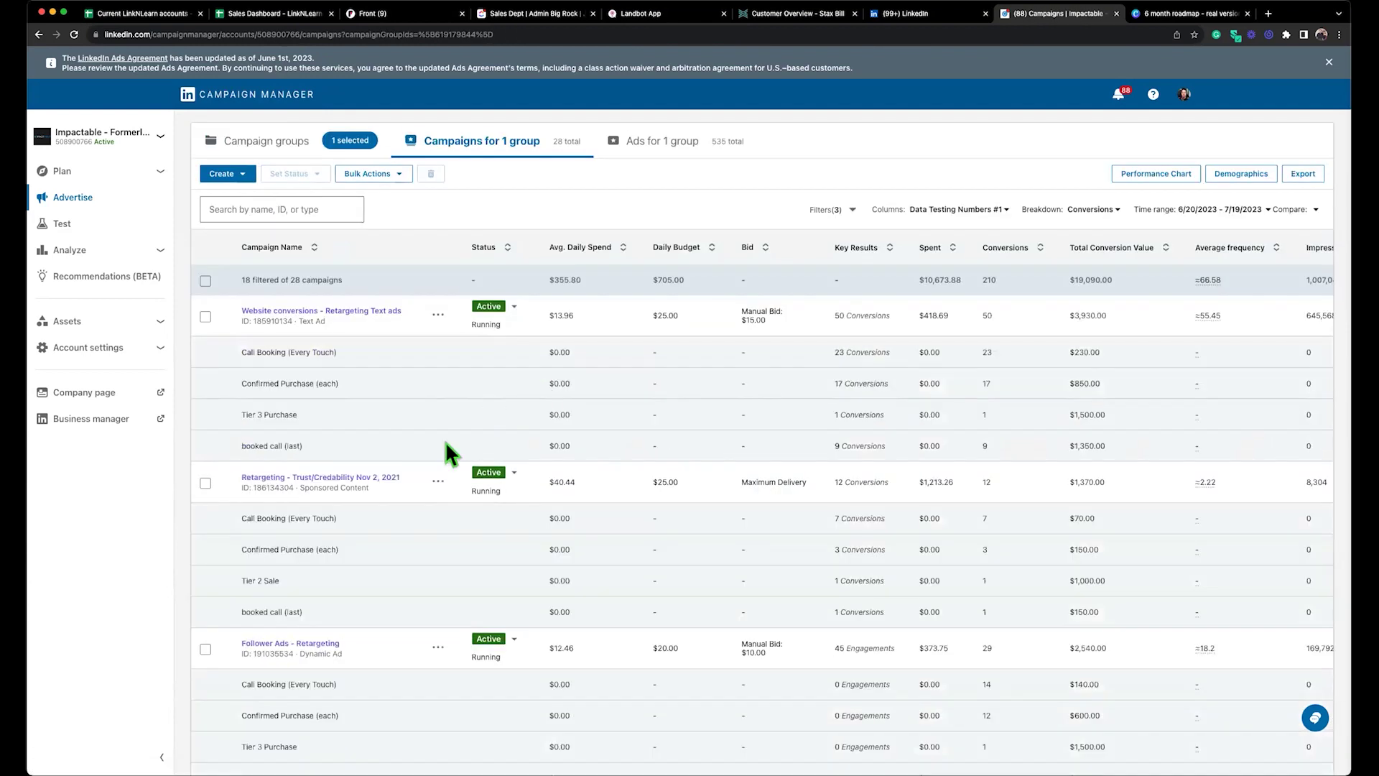
click(325, 480)
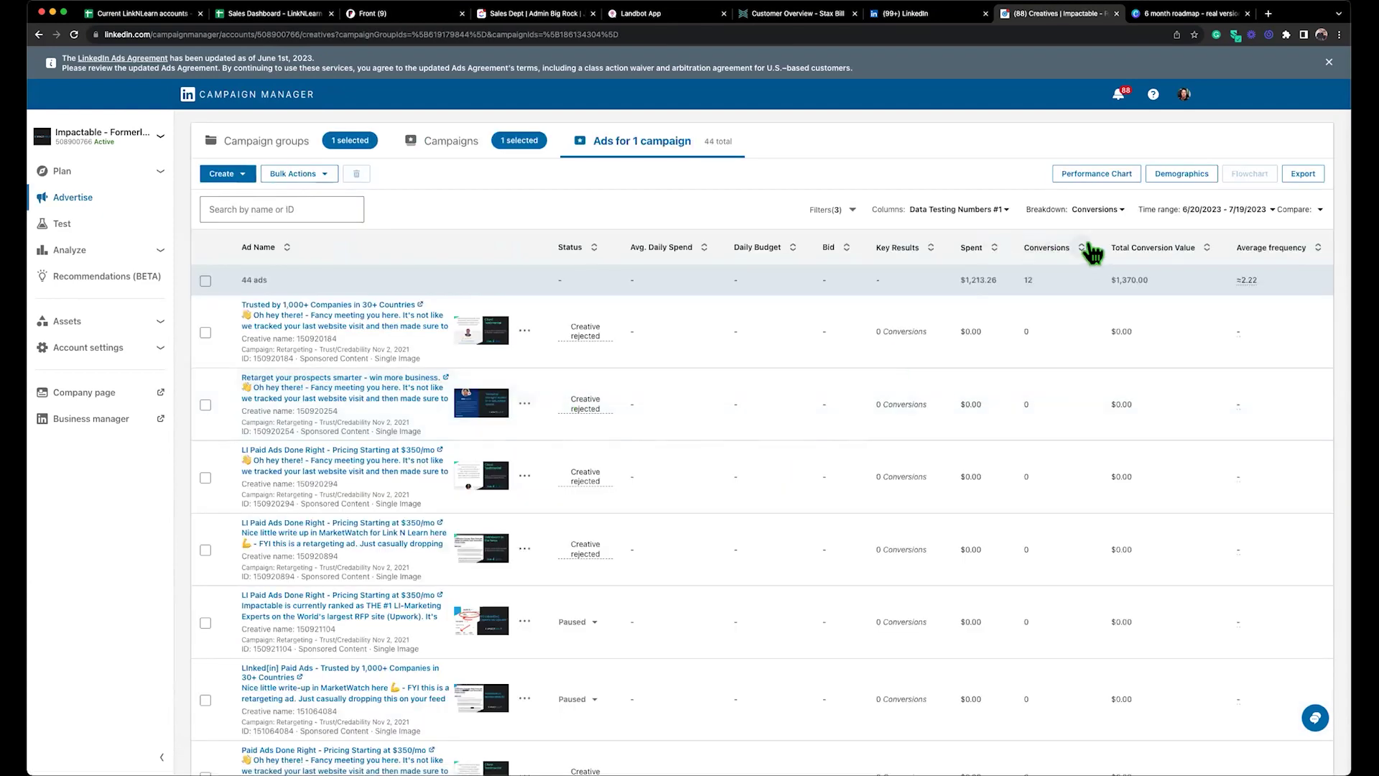
click(1088, 247)
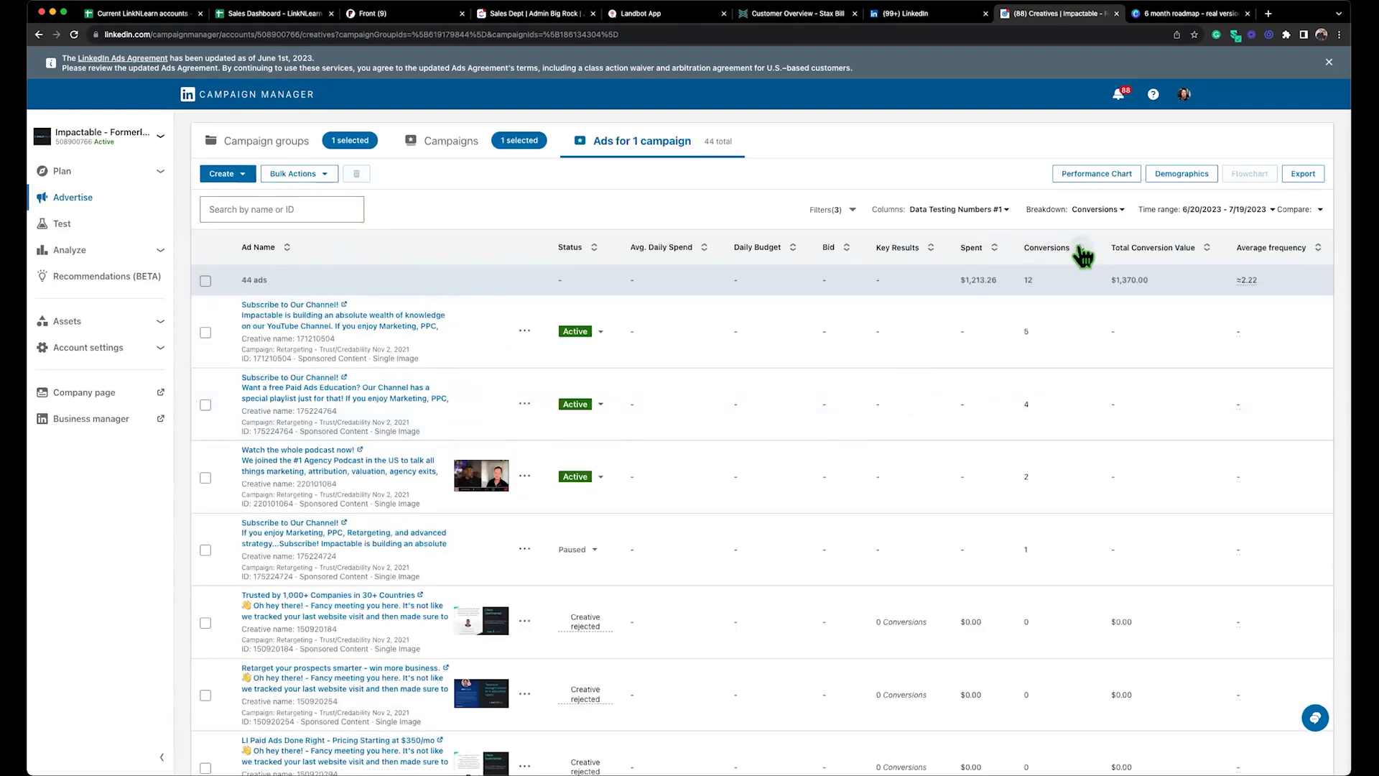
scroll(700, 463, down, 2)
scroll(701, 463, down, 4)
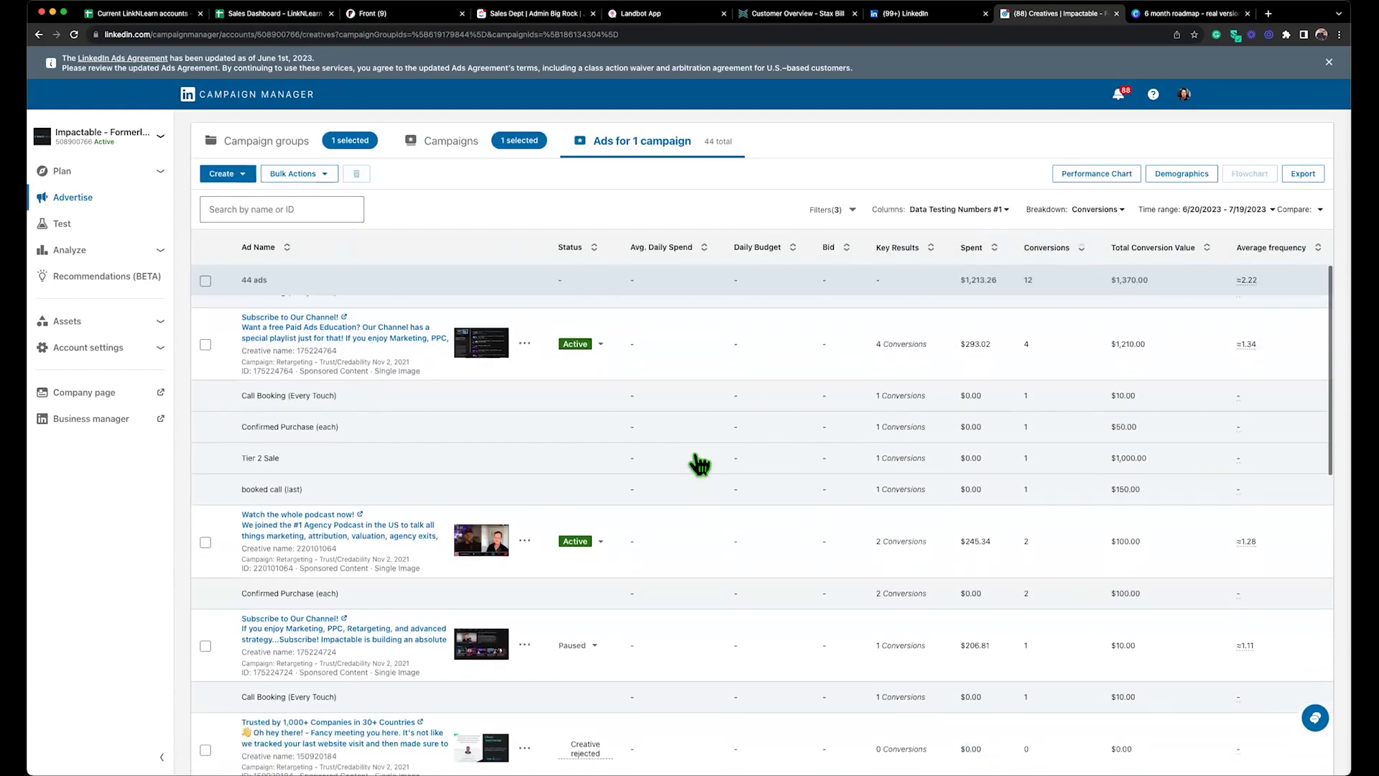
scroll(567, 467, up, 3)
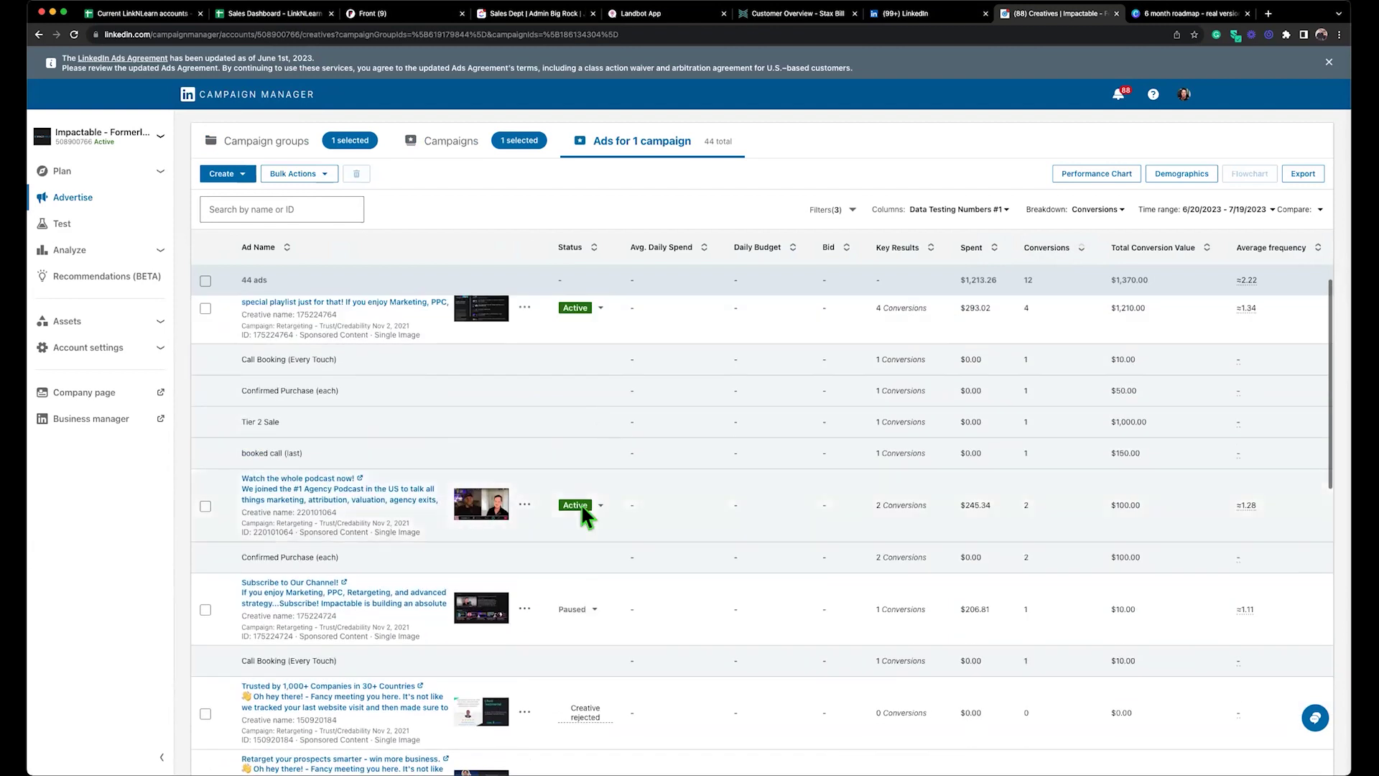
scroll(557, 478, up, 1)
scroll(557, 472, up, 1)
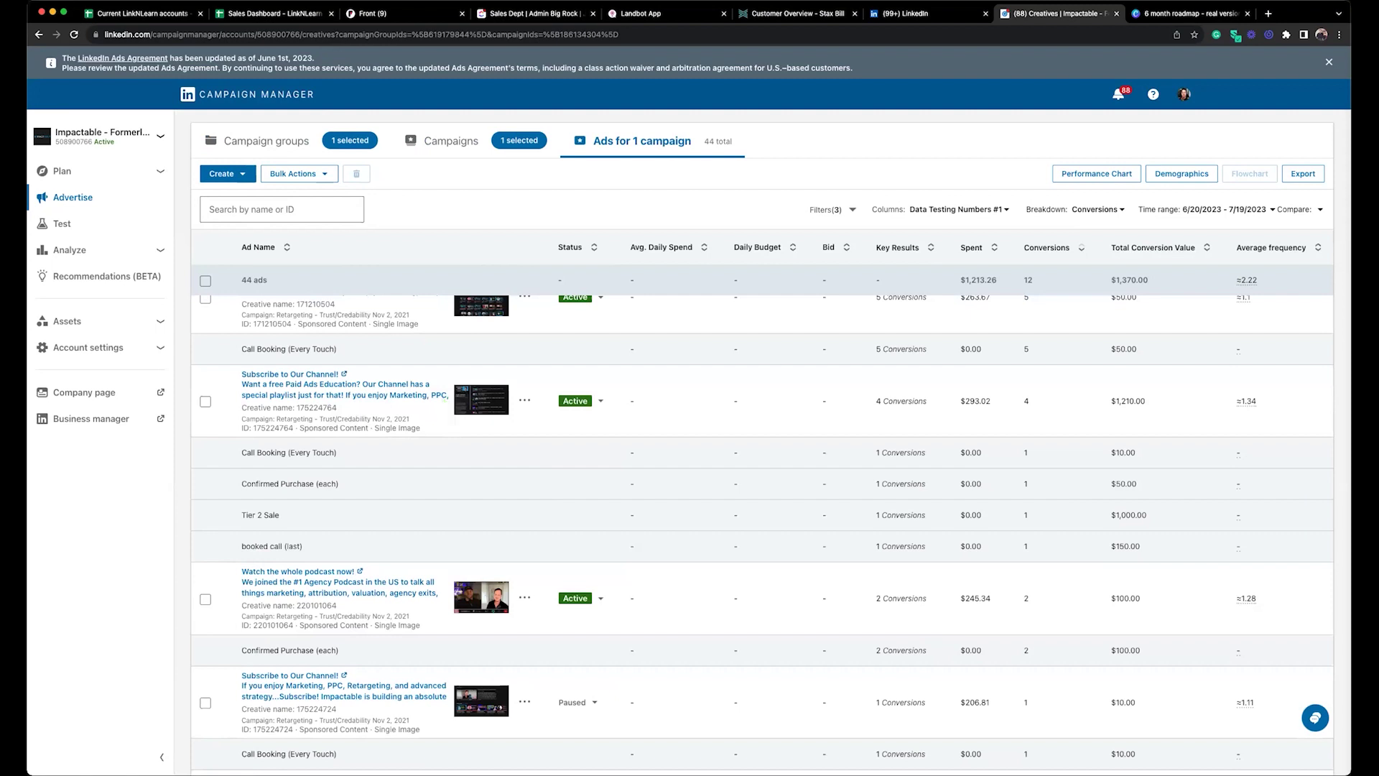
Step: Return to the Impactable Retargeting Layer campaigns and clear the Conversions breakdown
click(256, 95)
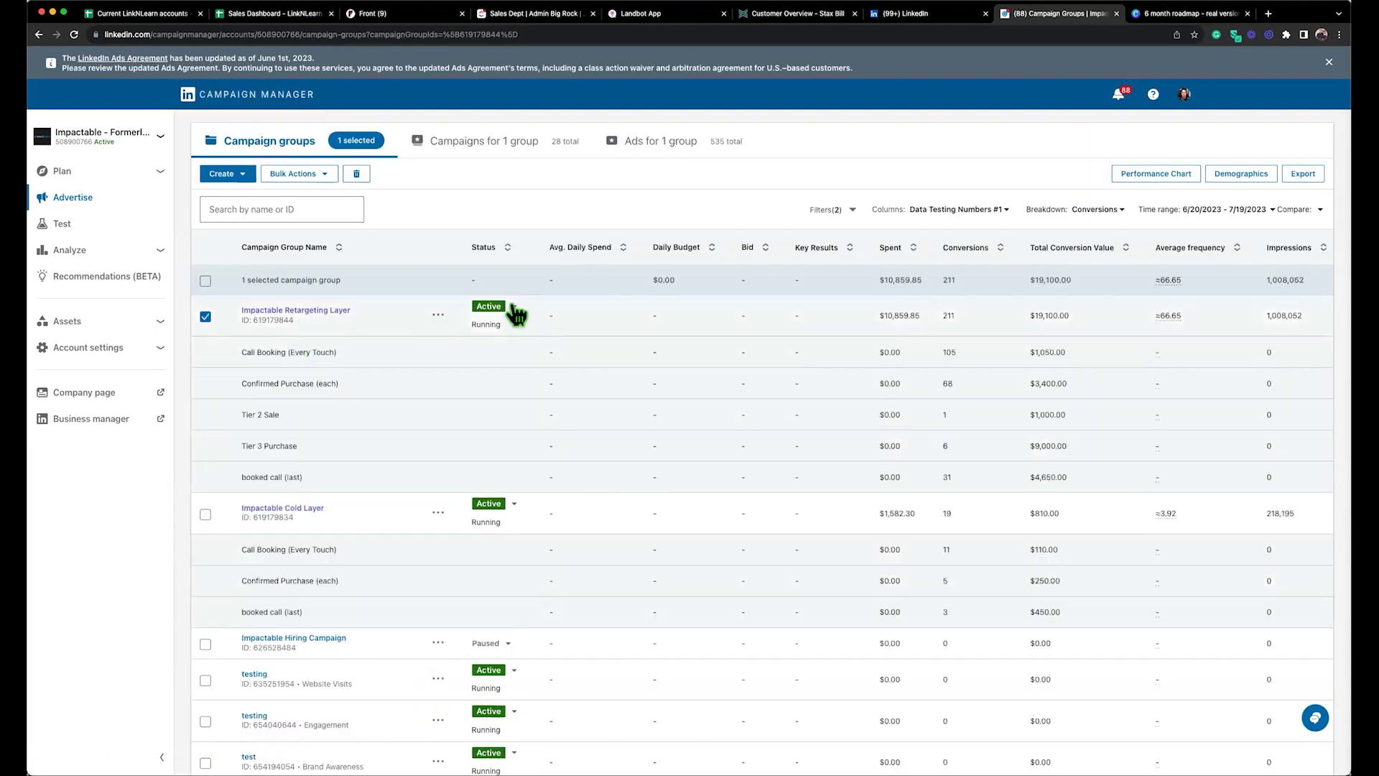
click(514, 309)
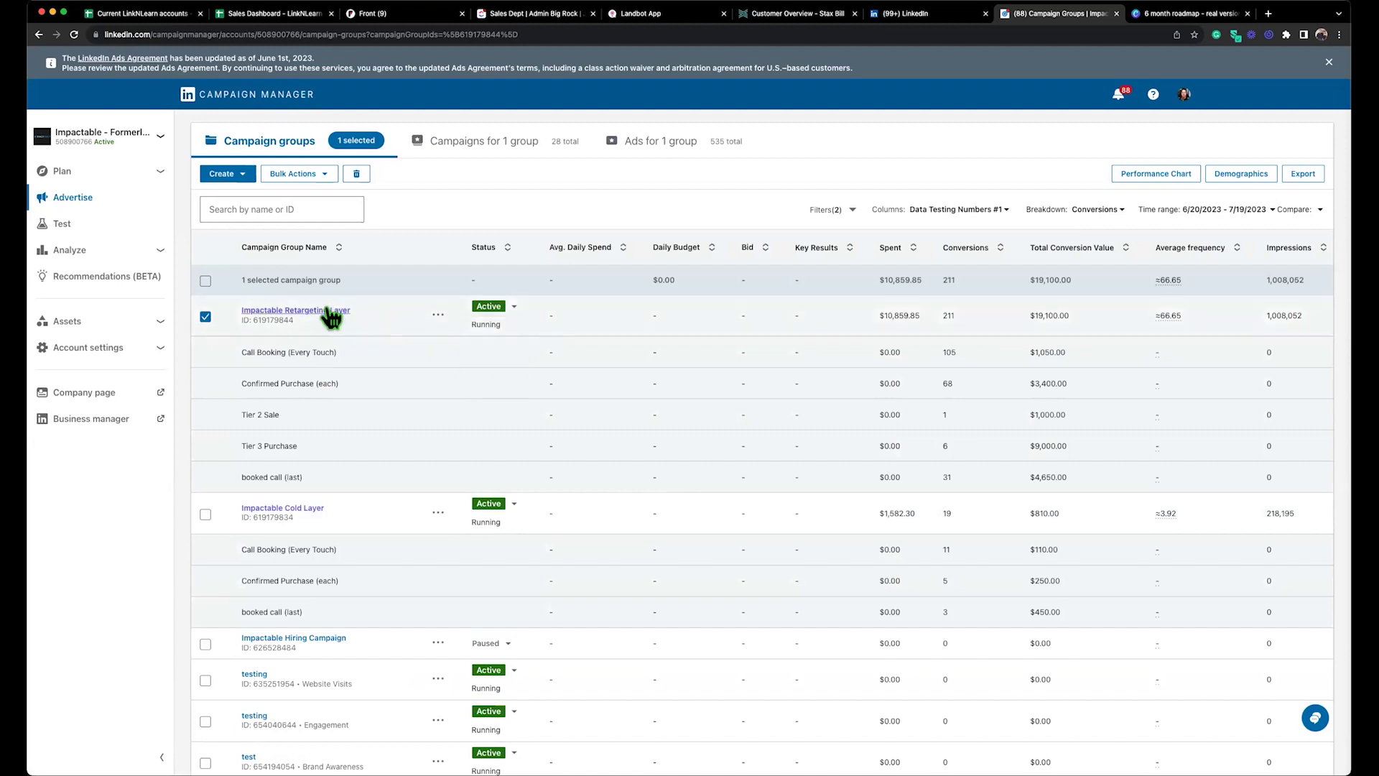
click(327, 311)
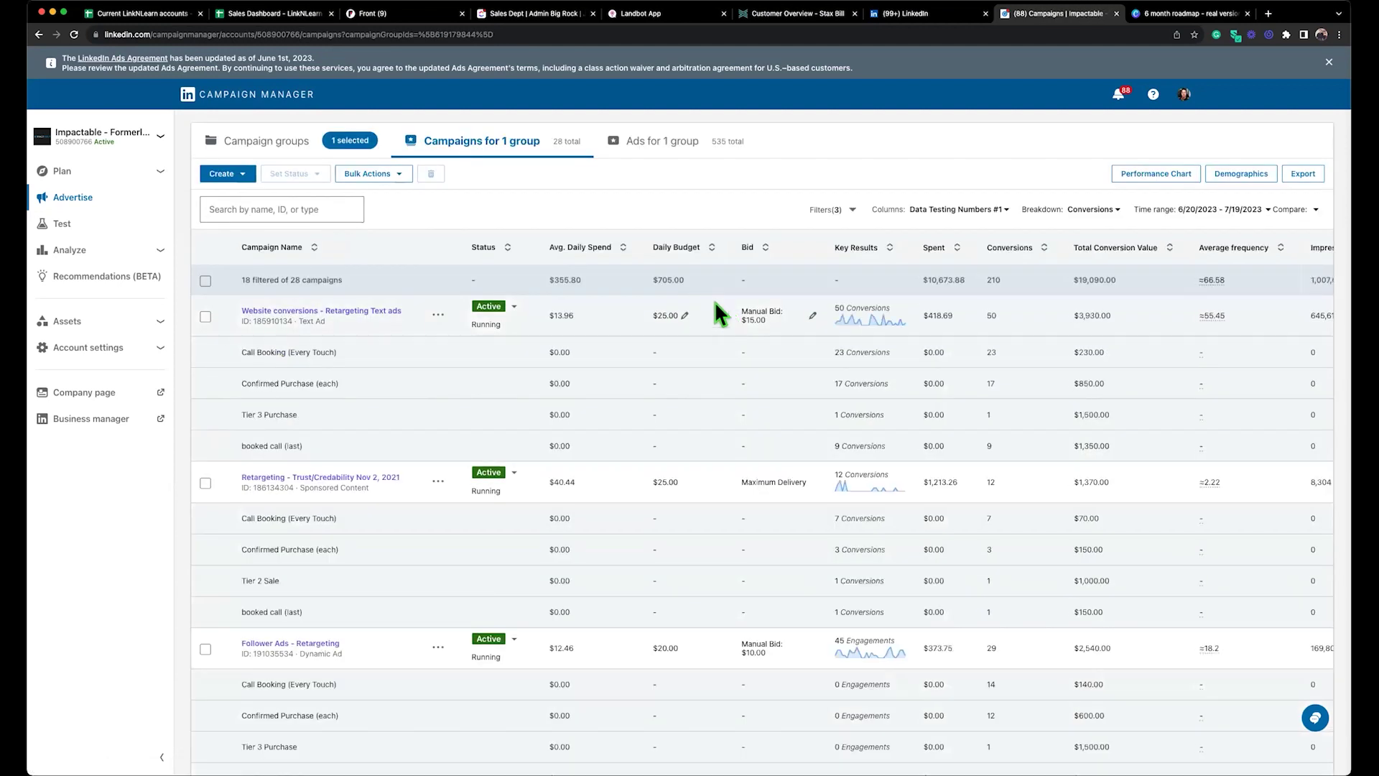
click(1057, 209)
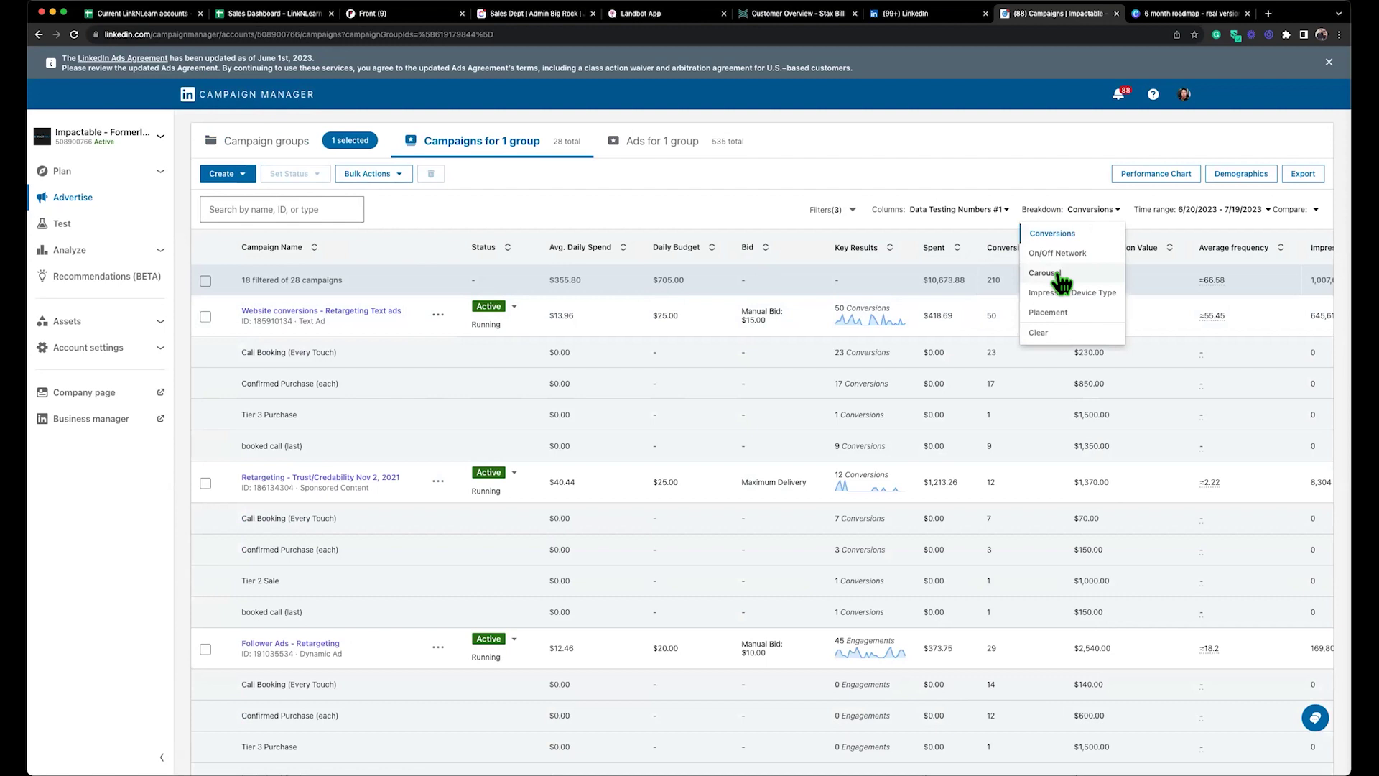
click(1045, 327)
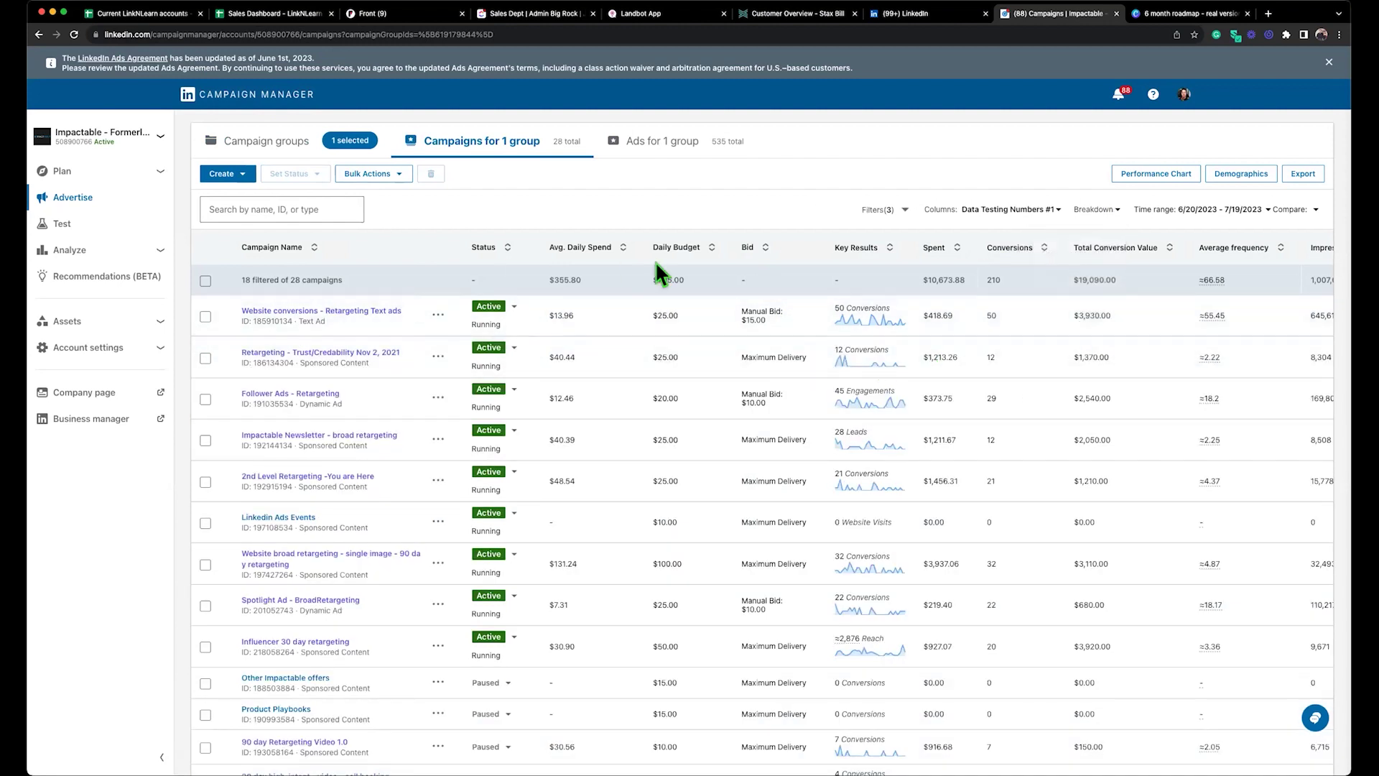
Step: Sort the campaigns by highest spend, open the 90 day single image website broad retargeting campaign, and sort its ads by spend
click(928, 251)
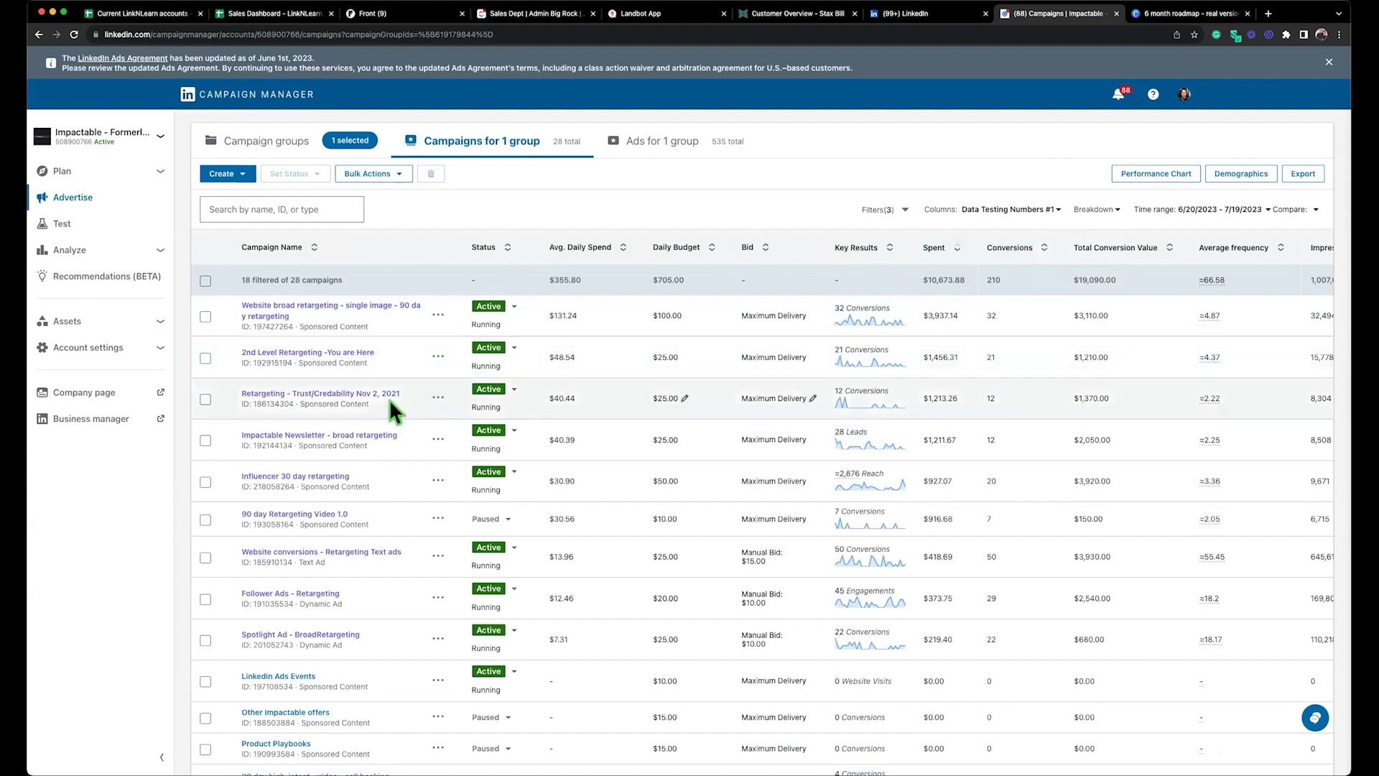
click(399, 309)
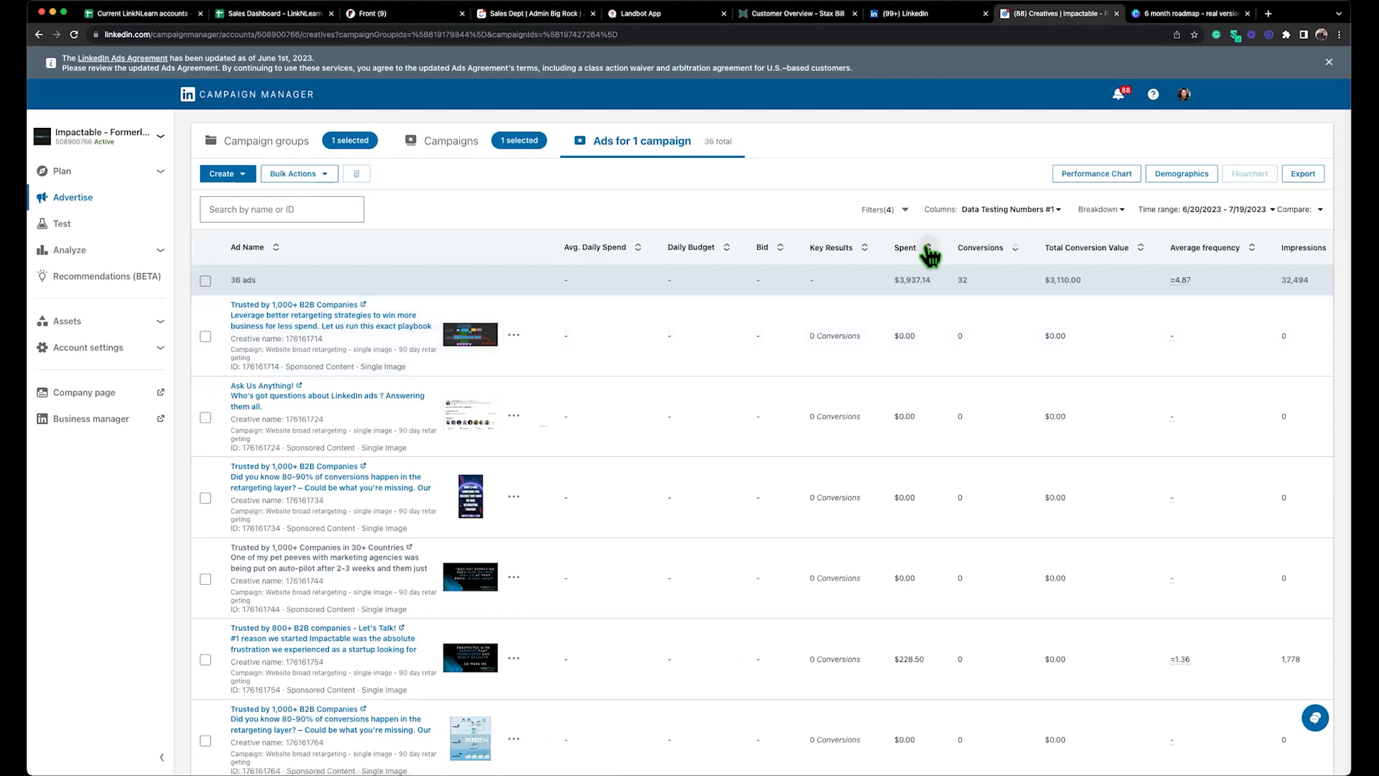
click(928, 249)
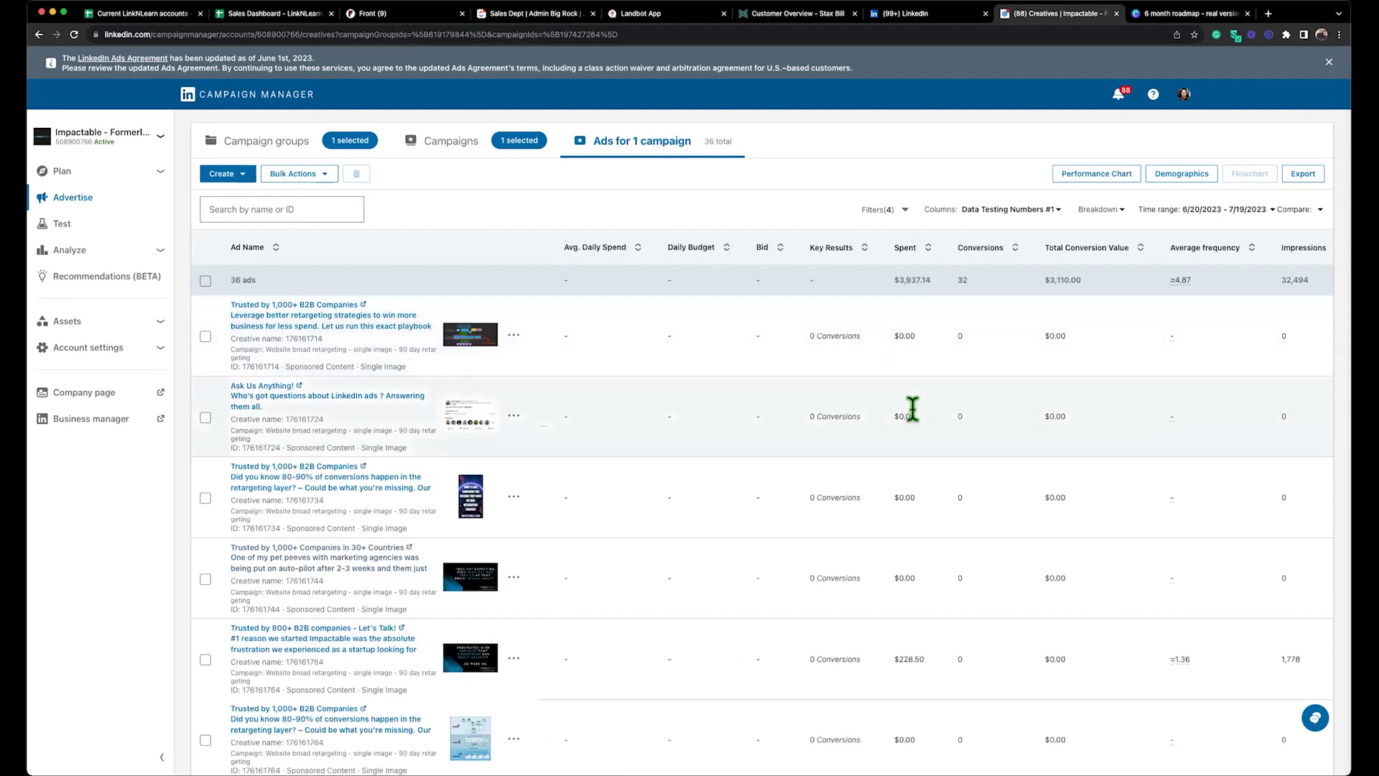
Step: Sort the 90 day retargeting campaign's ads by highest spend and open the options of the Read Full Post ad
click(994, 252)
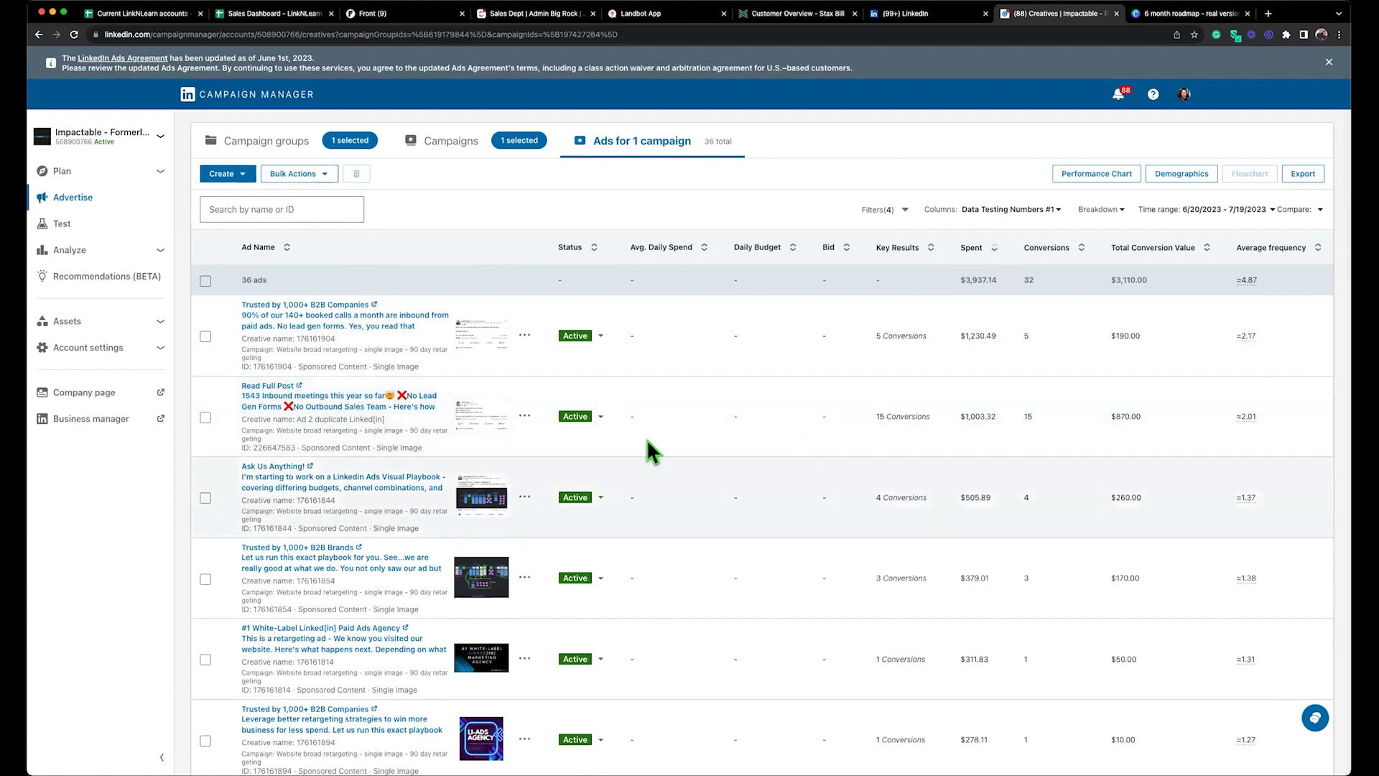
scroll(562, 426, right, 1)
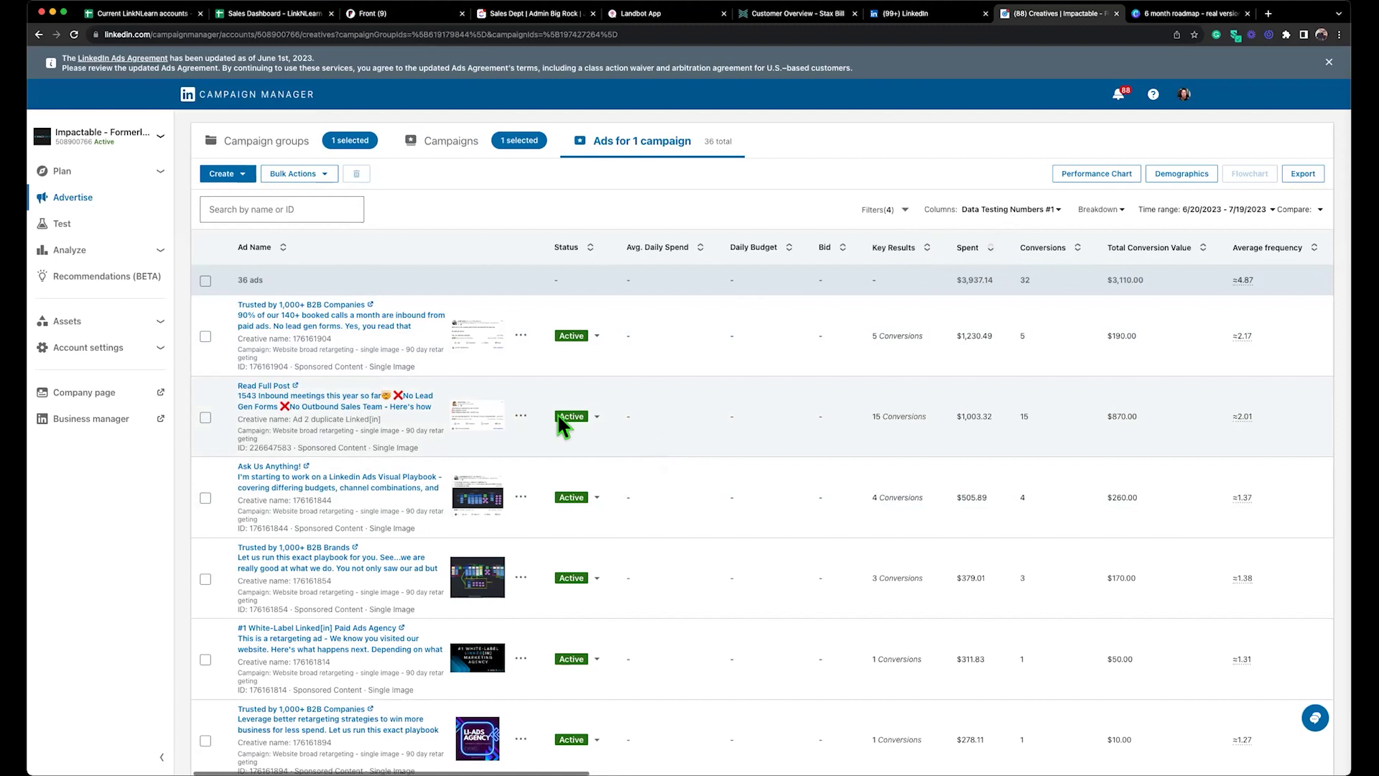
click(520, 416)
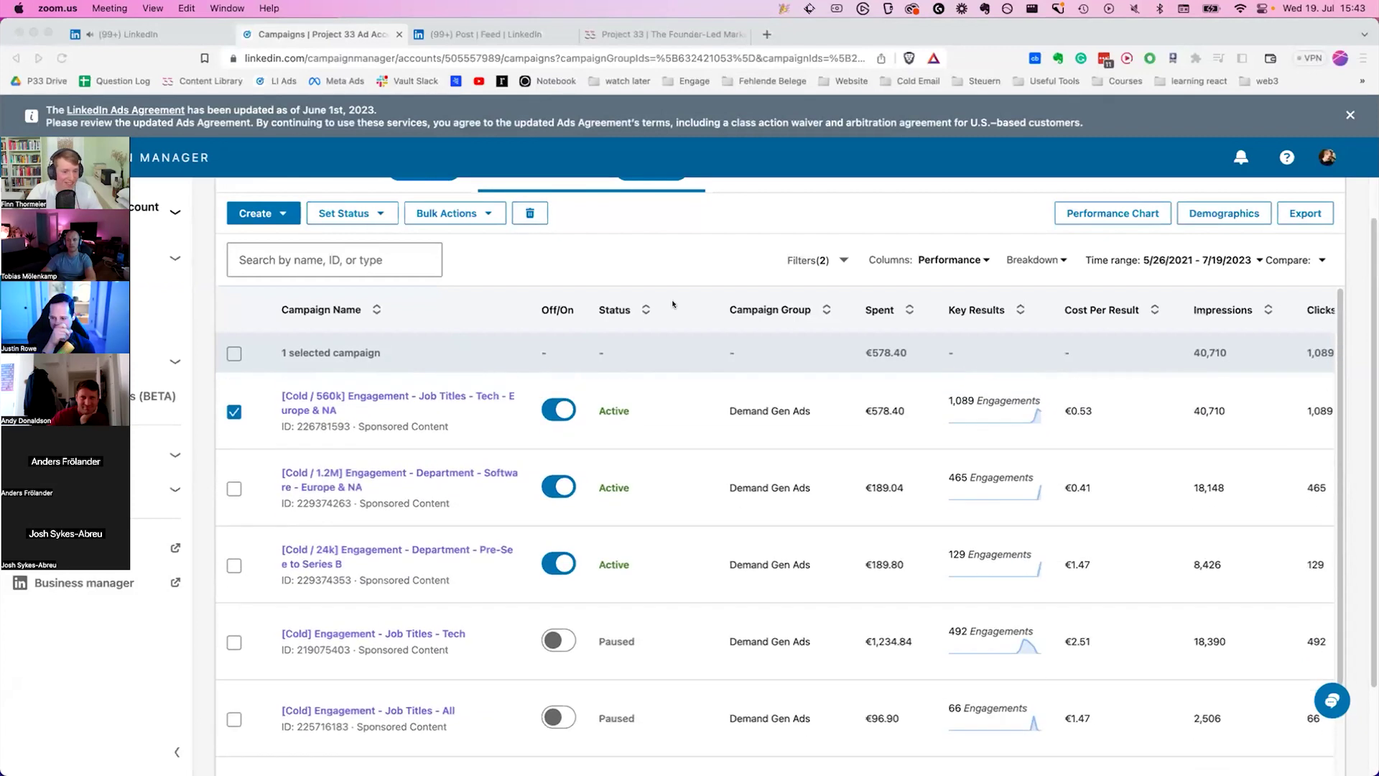
Step: In the Project 33 account's campaign list, set the time range to Last 30 days
click(697, 257)
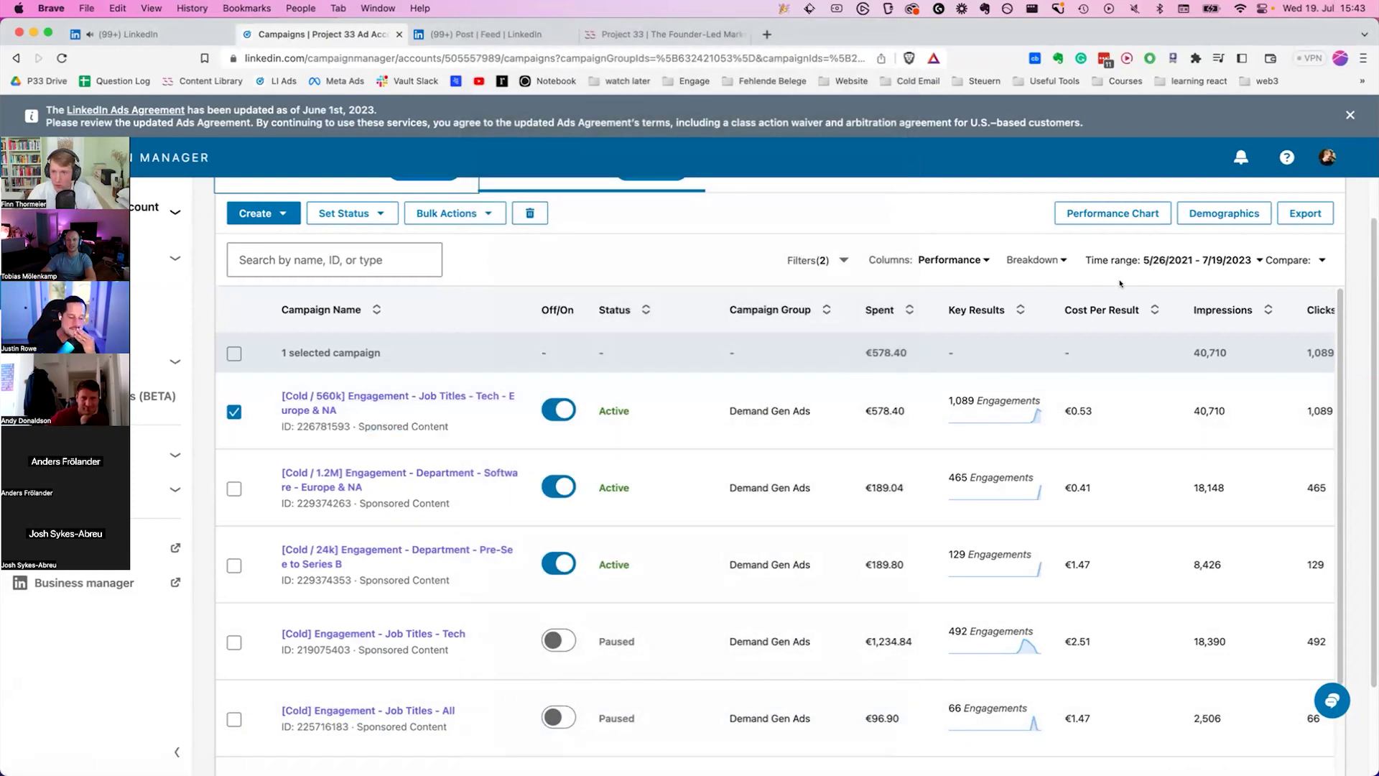
scroll(952, 246, down, 1)
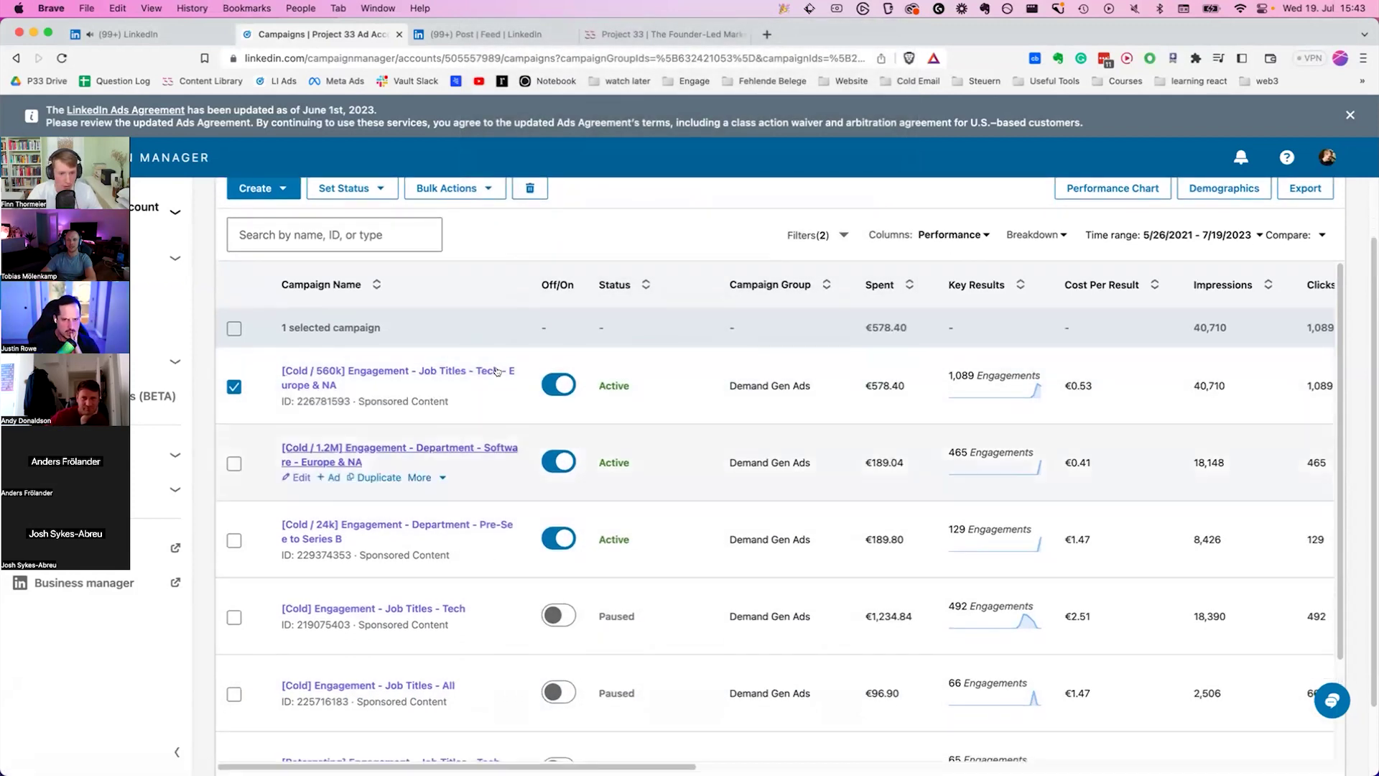
scroll(480, 248, up, 1)
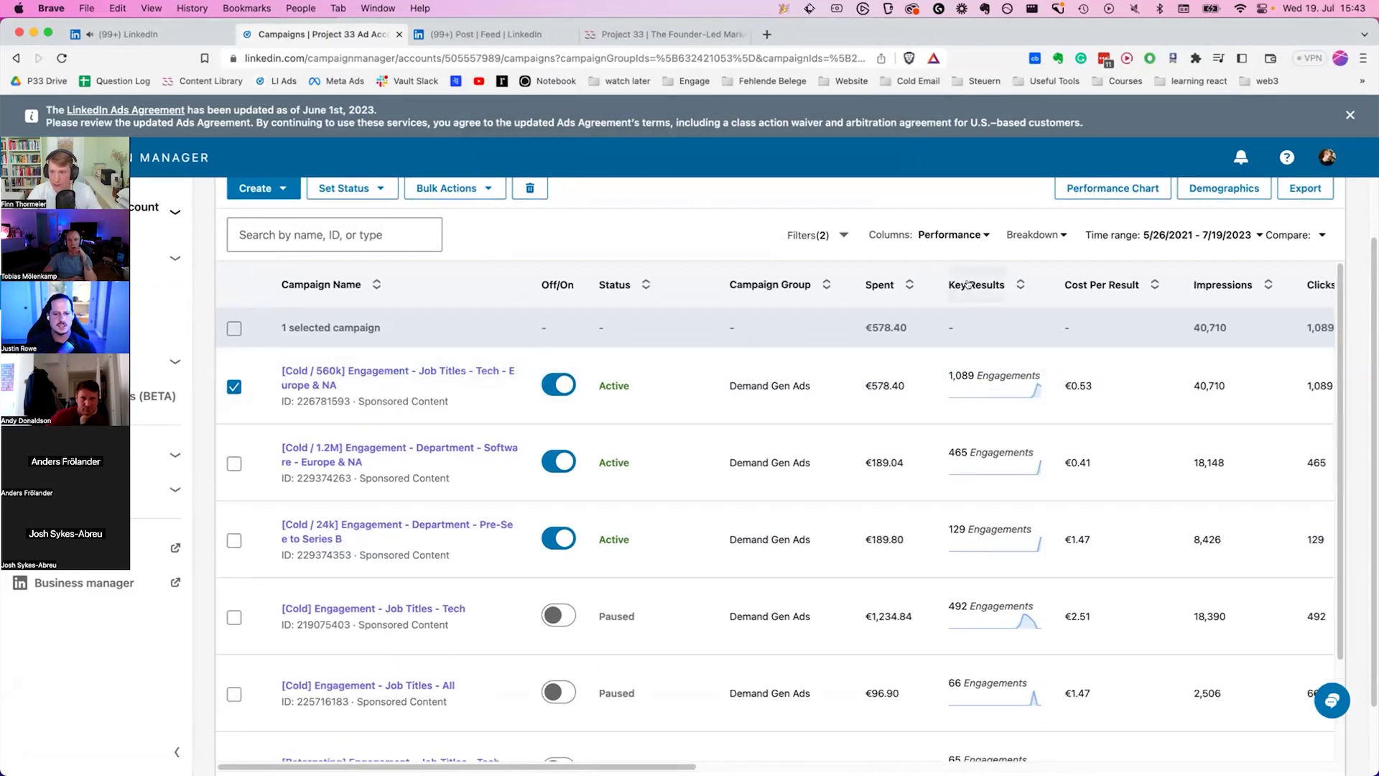
click(1213, 237)
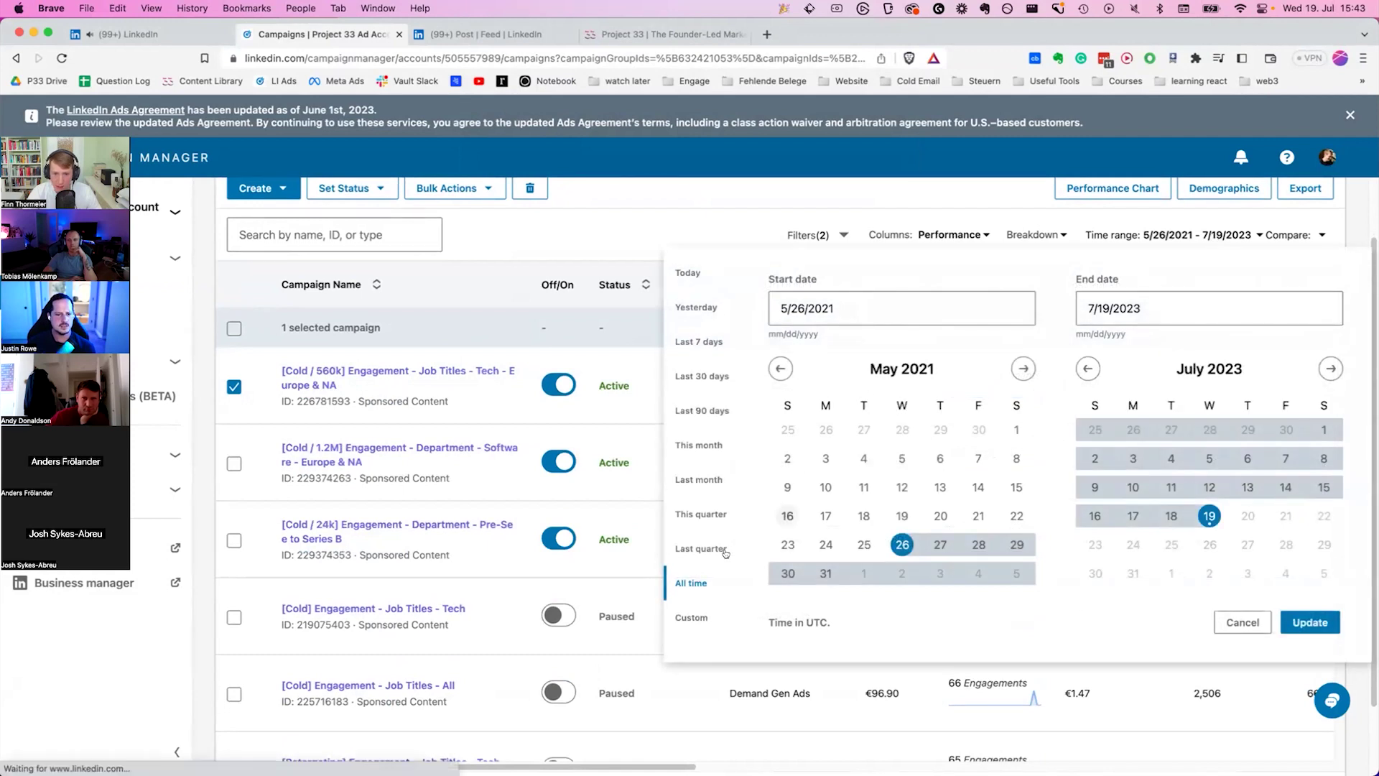
click(709, 375)
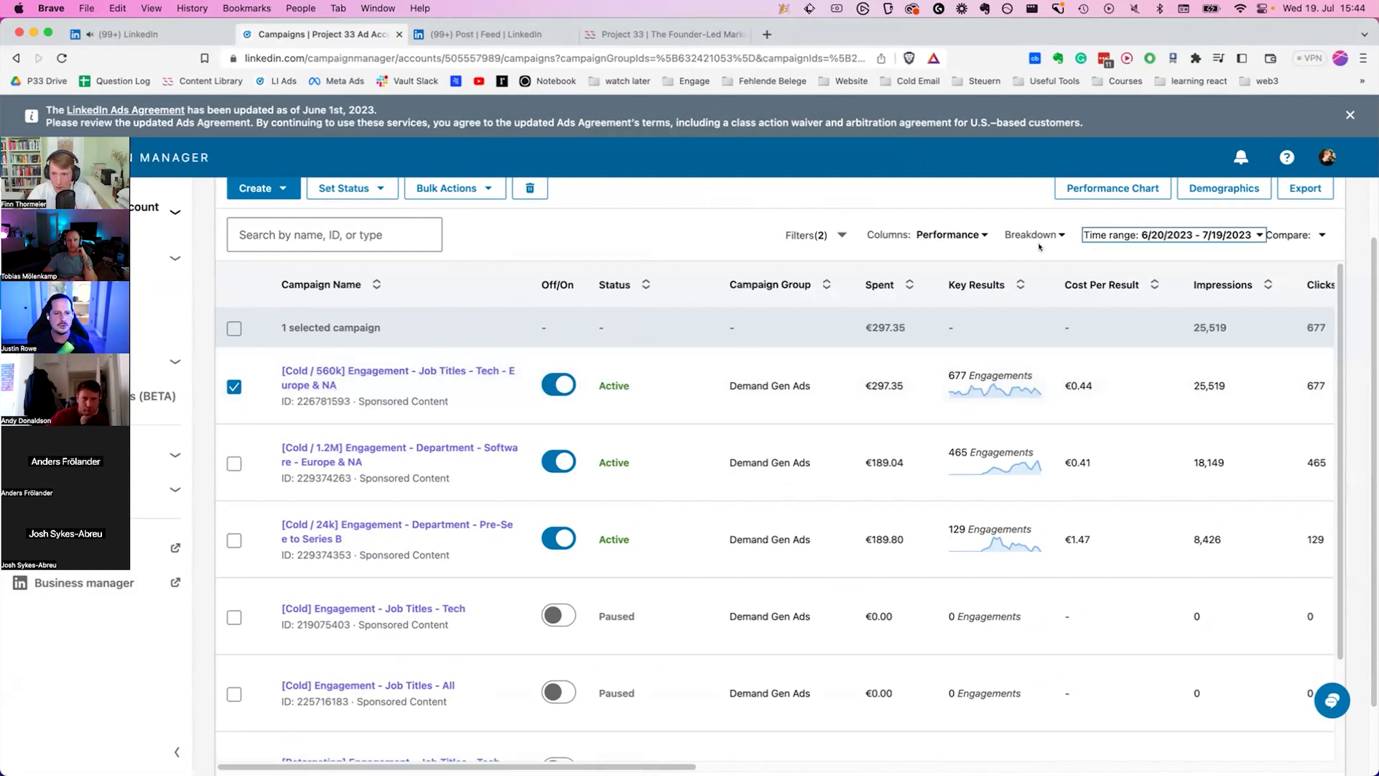
Step: Show the Delivery columns for the campaigns and check the average frequency of the [Cold / 560k] Engagement - Job Titles - Tech campaign
click(986, 234)
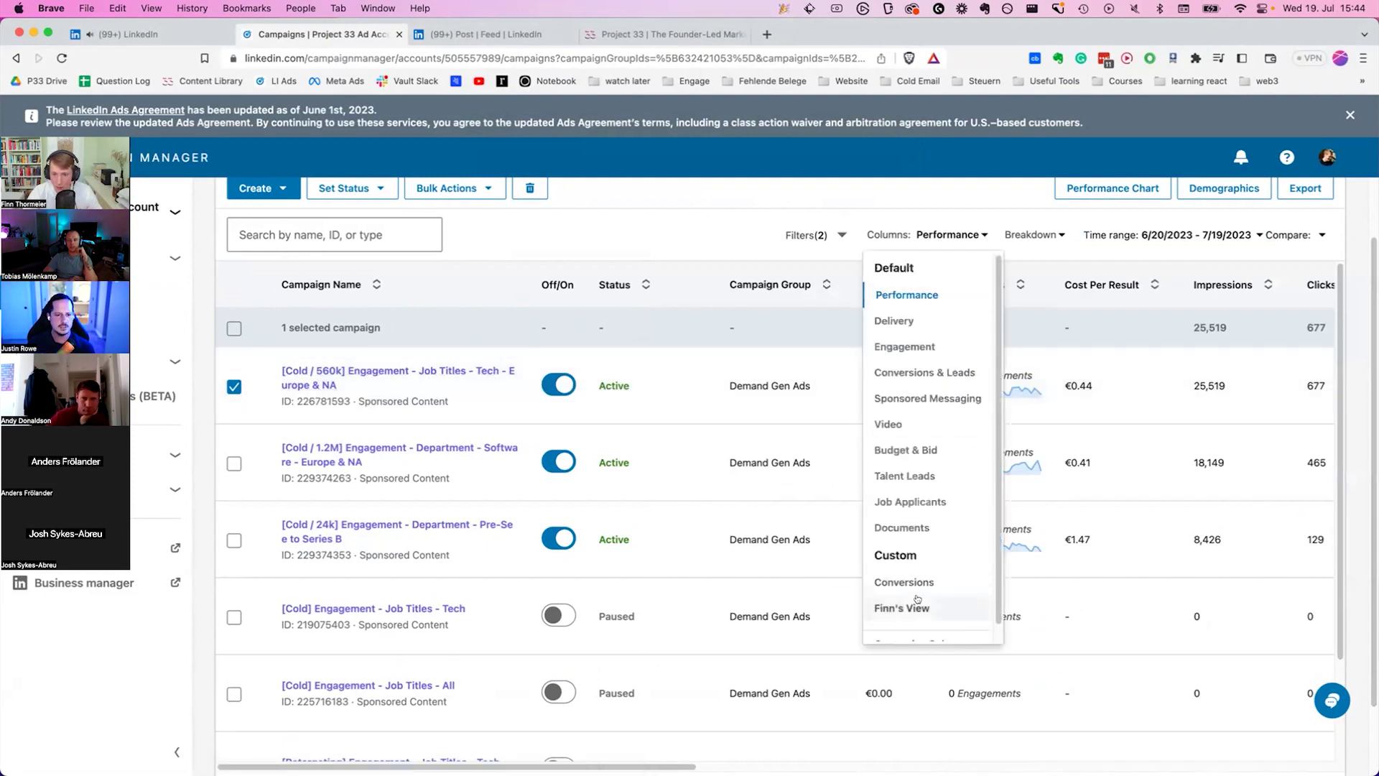
click(906, 321)
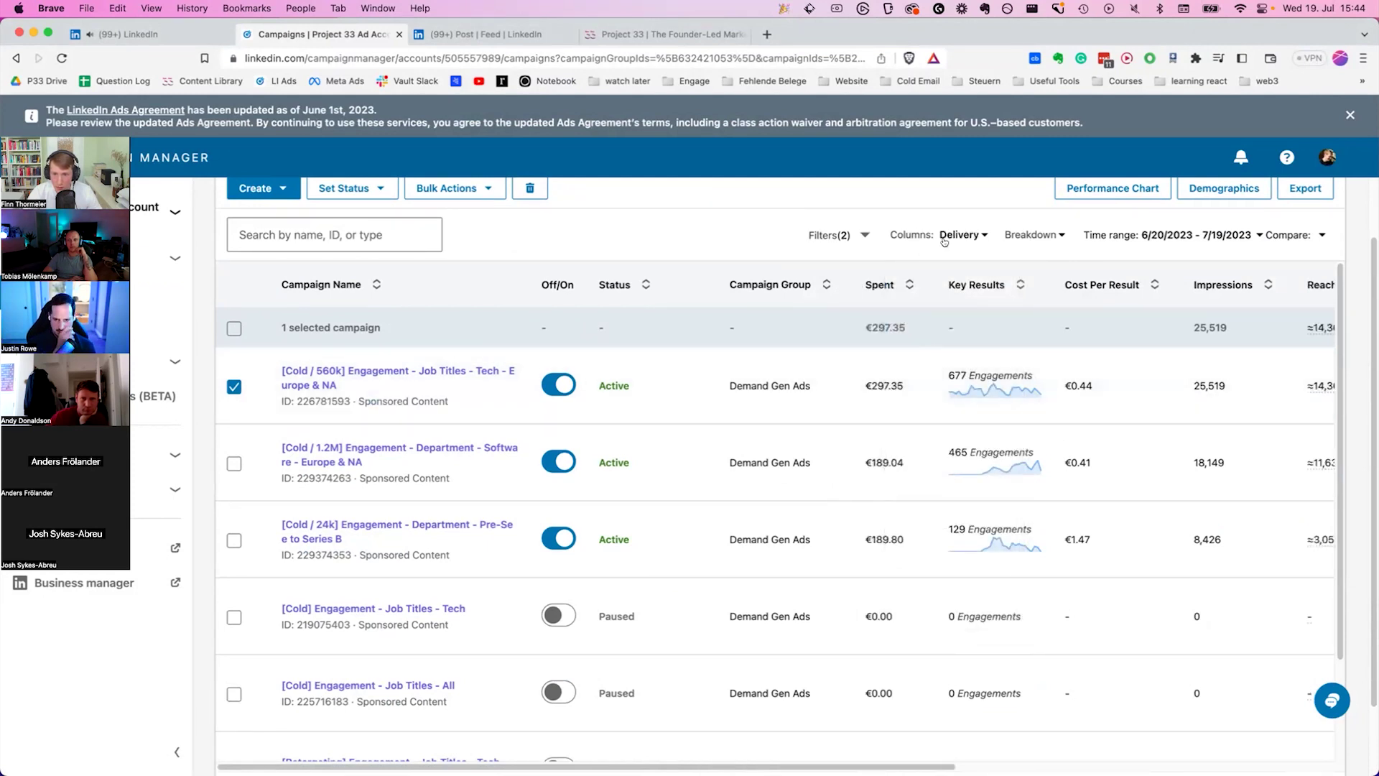
scroll(955, 352, right, 5)
scroll(973, 345, right, 5)
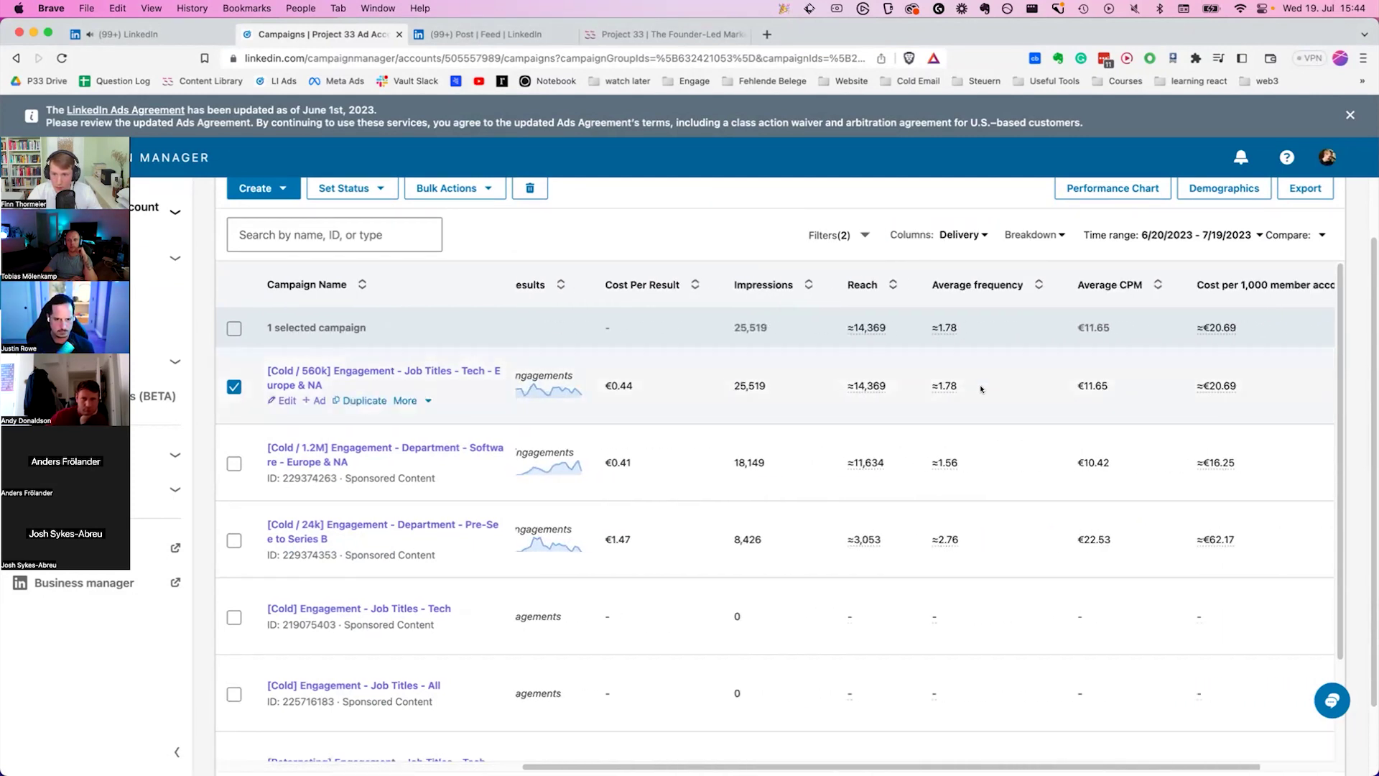
double_click(943, 386)
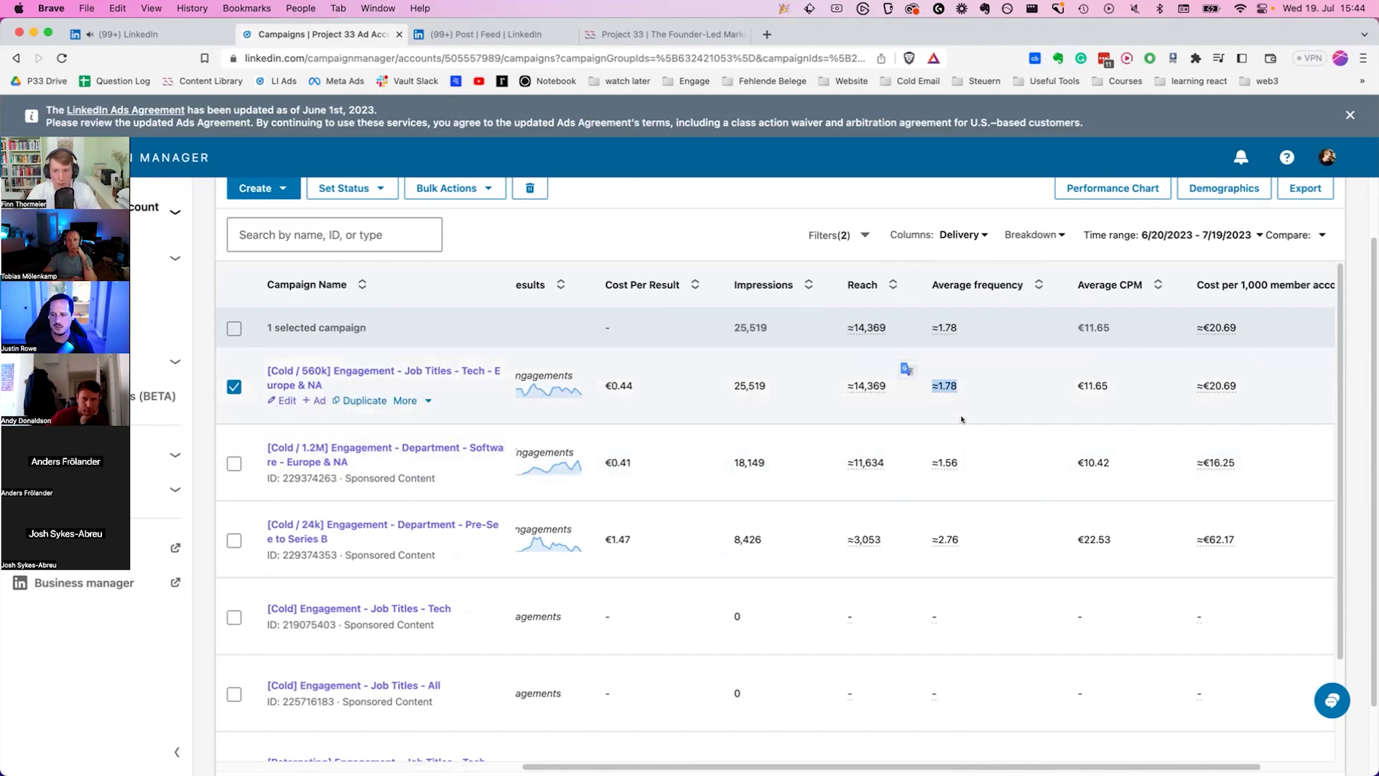
Step: Switch the time range to Last 90 days and check the average frequency and spend of the [Cold / 560k] Engagement campaign
scroll(959, 422, up, 1)
click(986, 238)
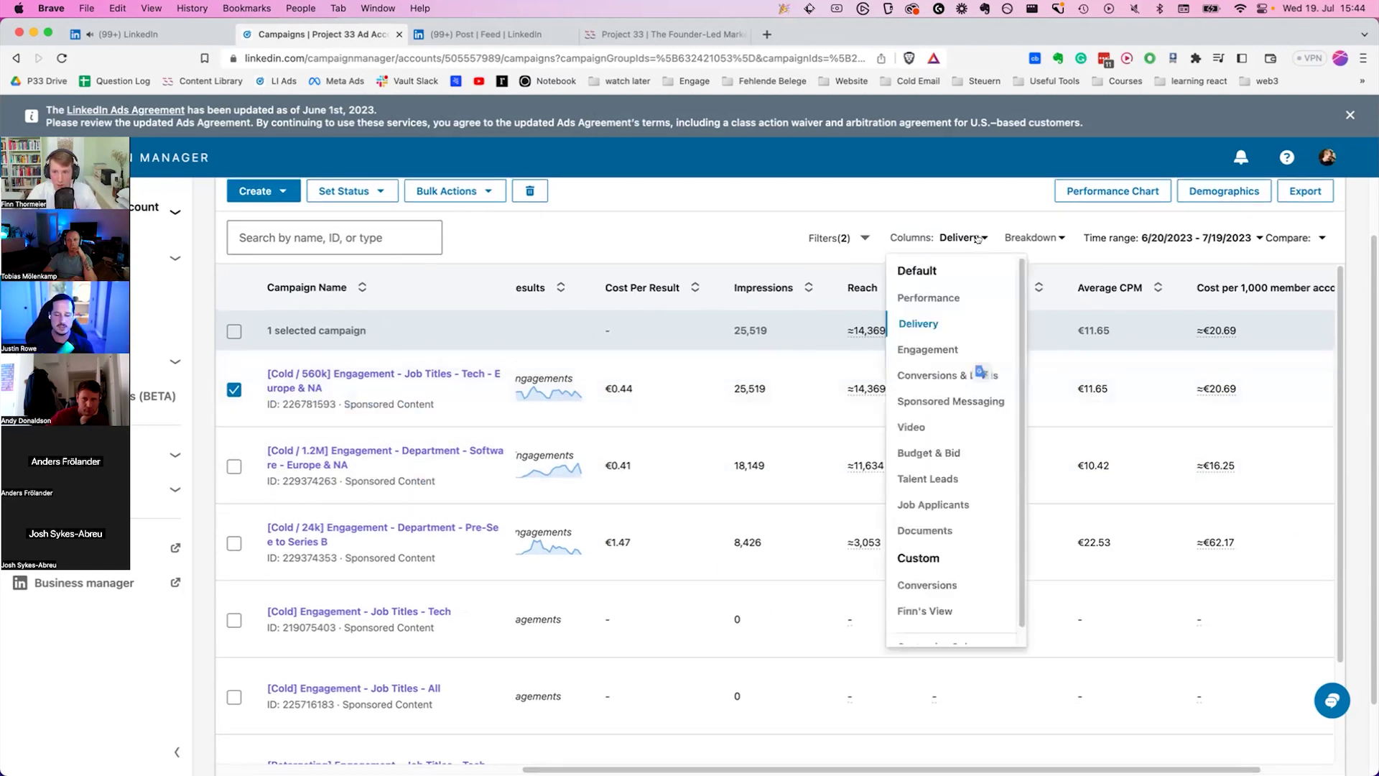
click(1032, 238)
click(1184, 239)
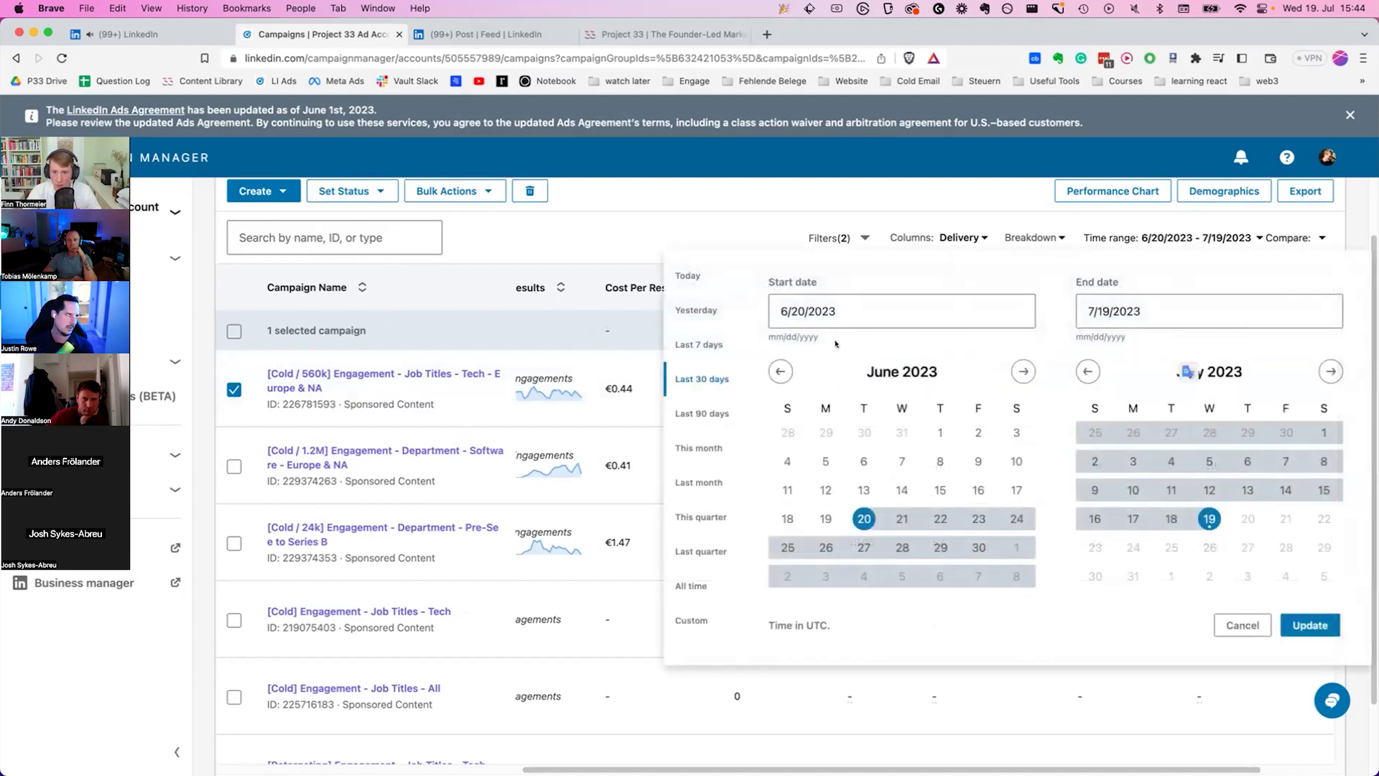
click(713, 409)
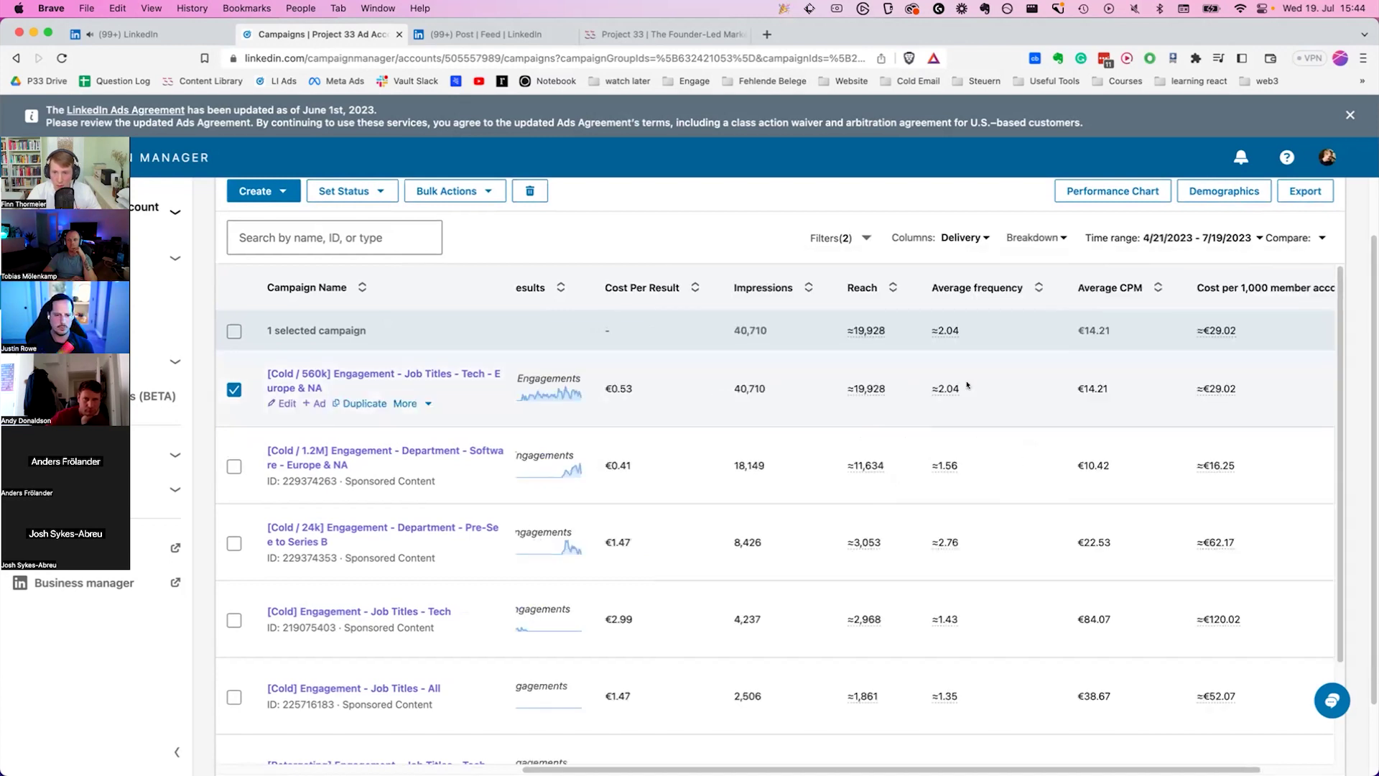
double_click(946, 388)
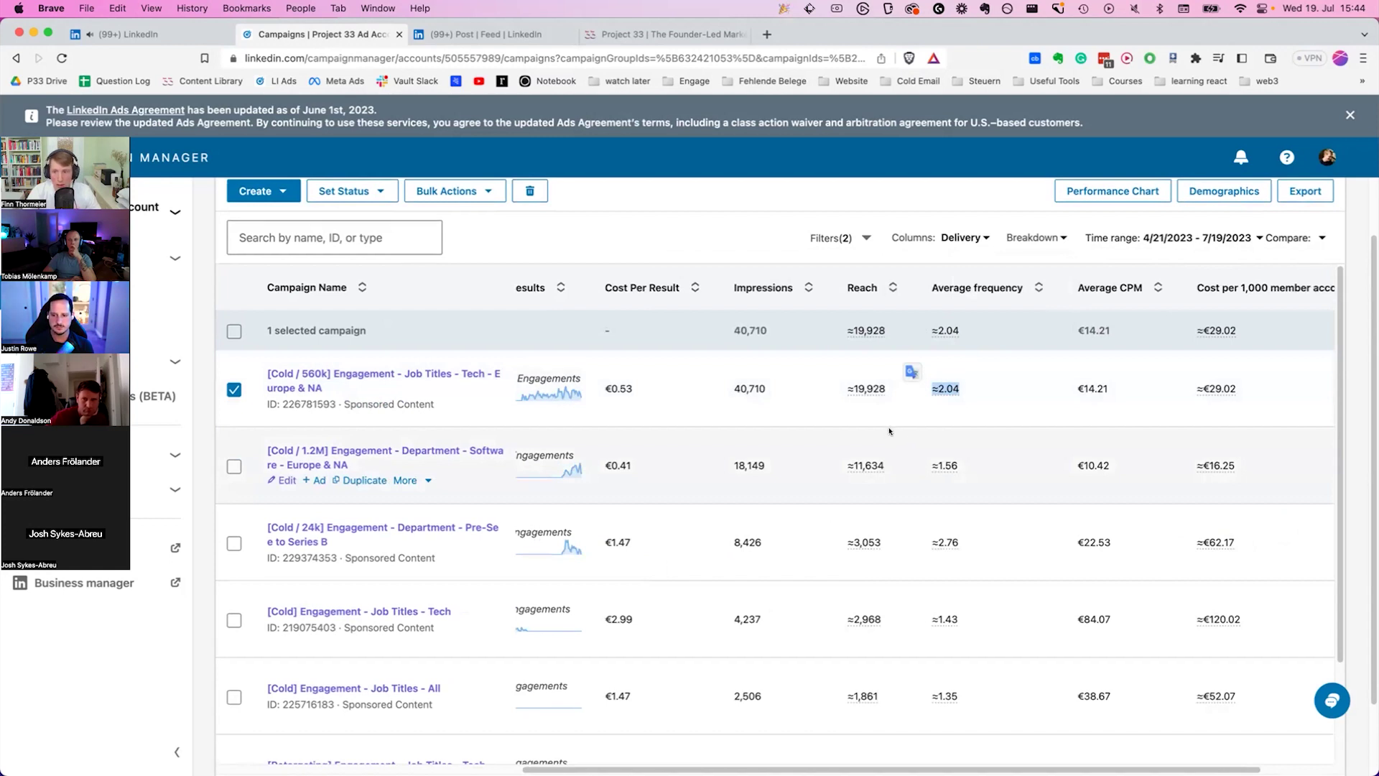
scroll(888, 431, left, 10)
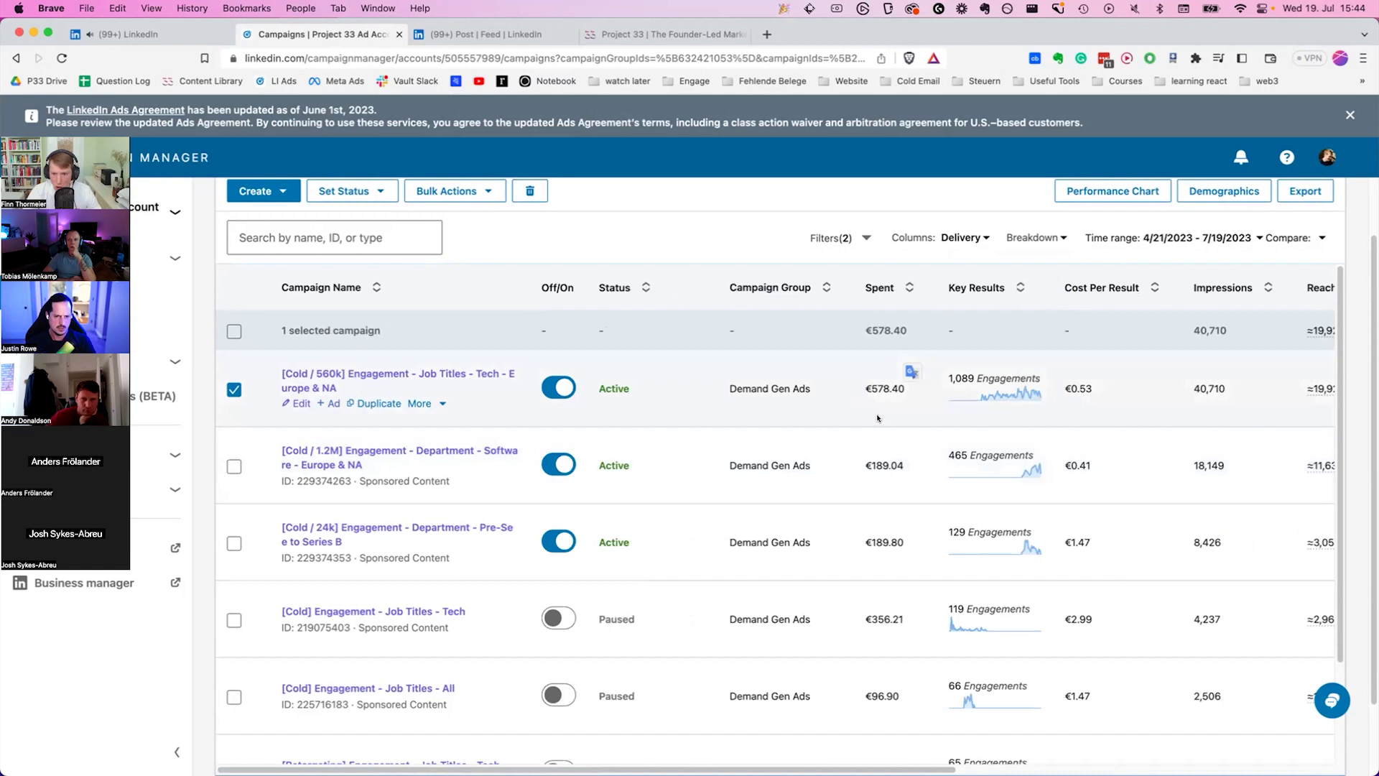
drag(872, 389, 905, 388)
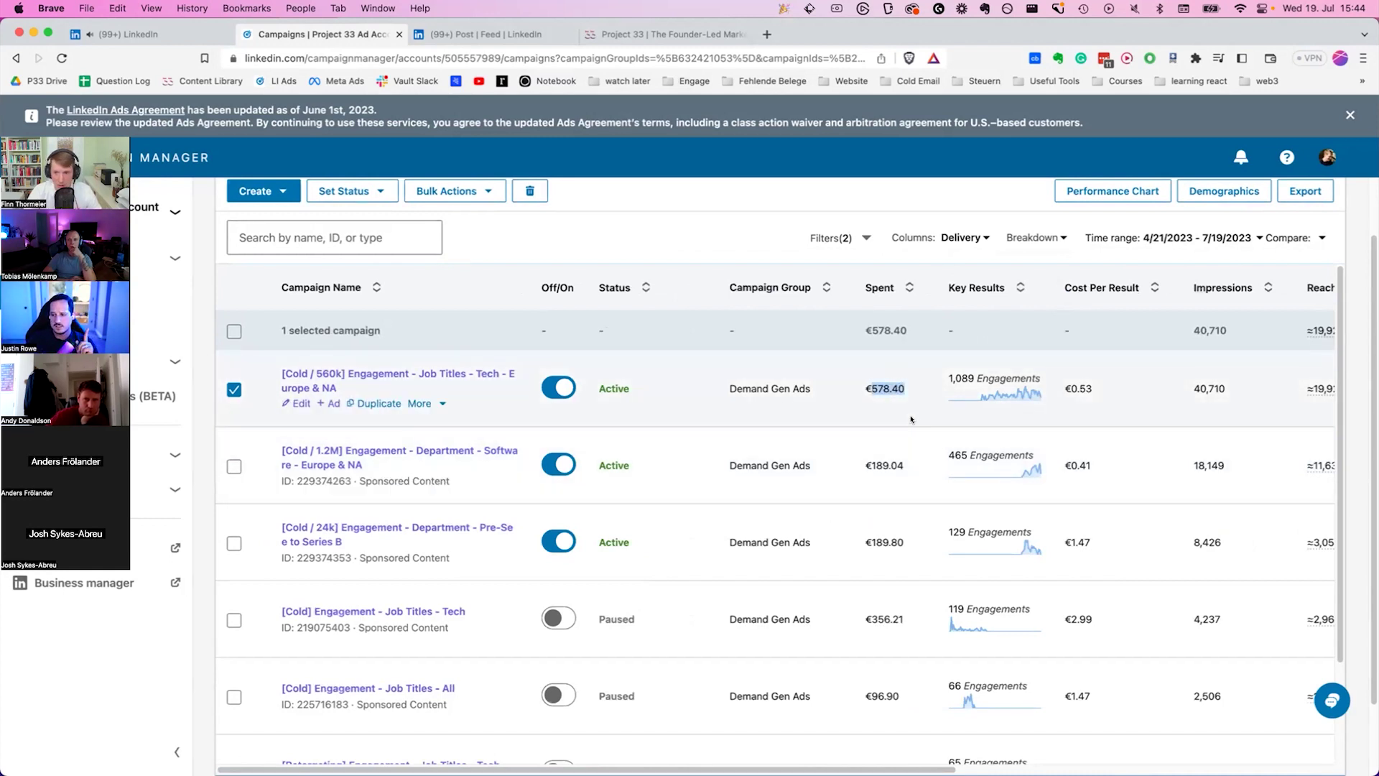
Step: Set the time range back to Last 30 days and review the campaigns' delivery figures
scroll(911, 420, right, 5)
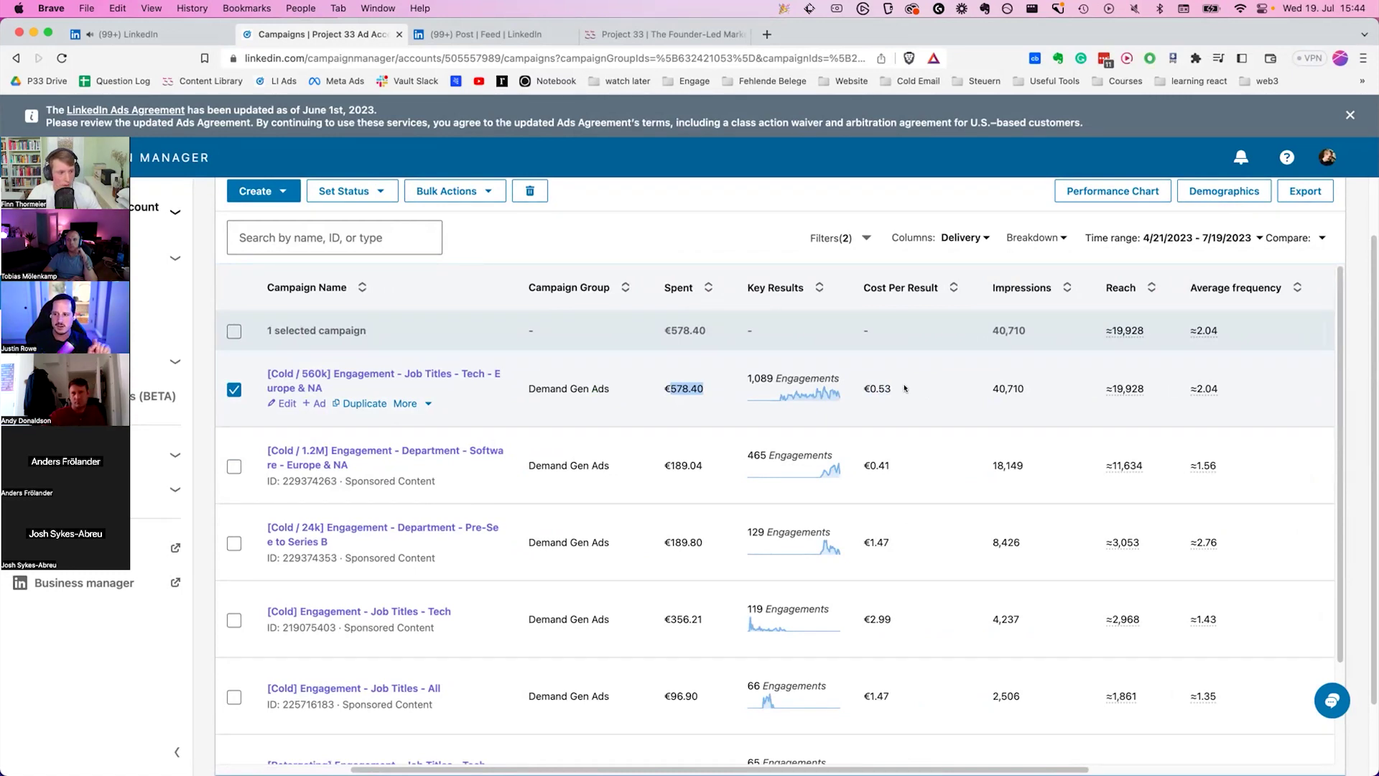
click(1120, 245)
click(701, 379)
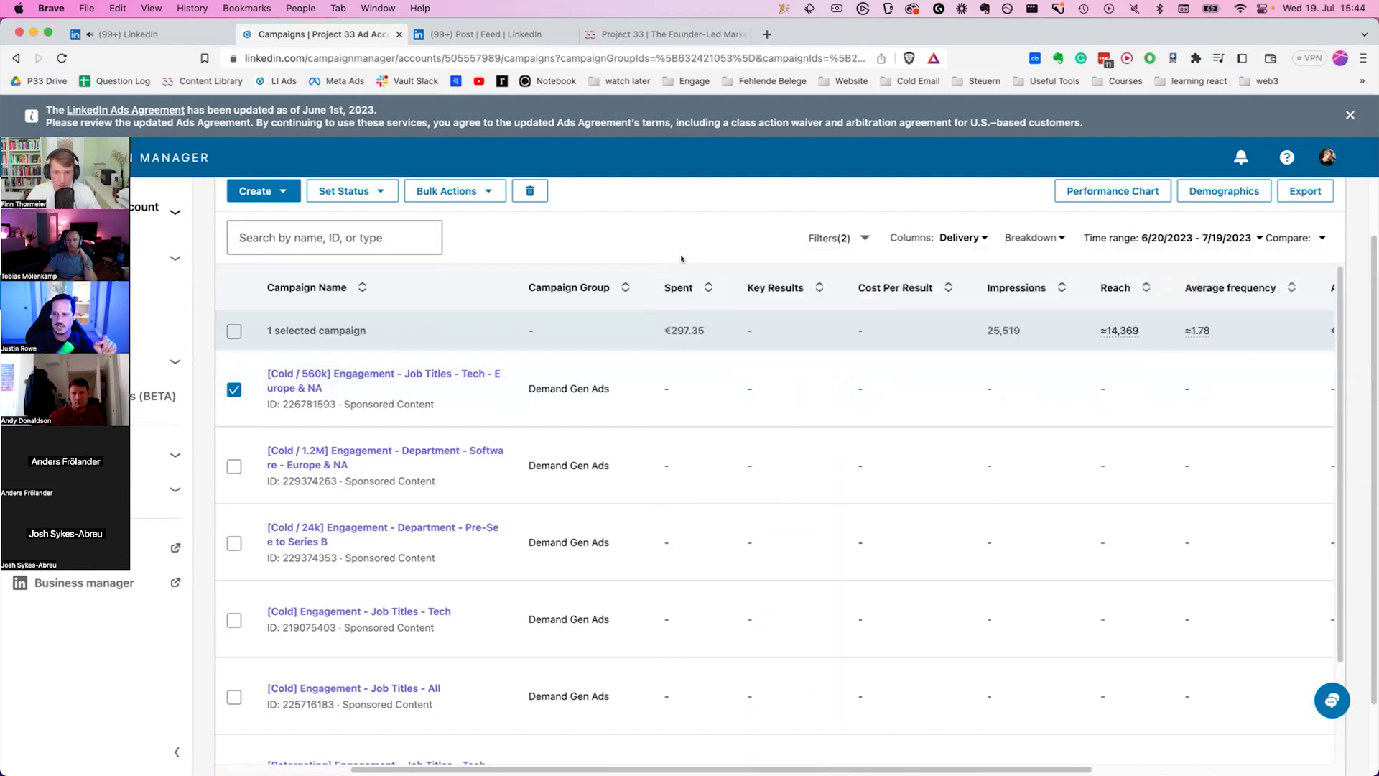
scroll(912, 419, right, 2)
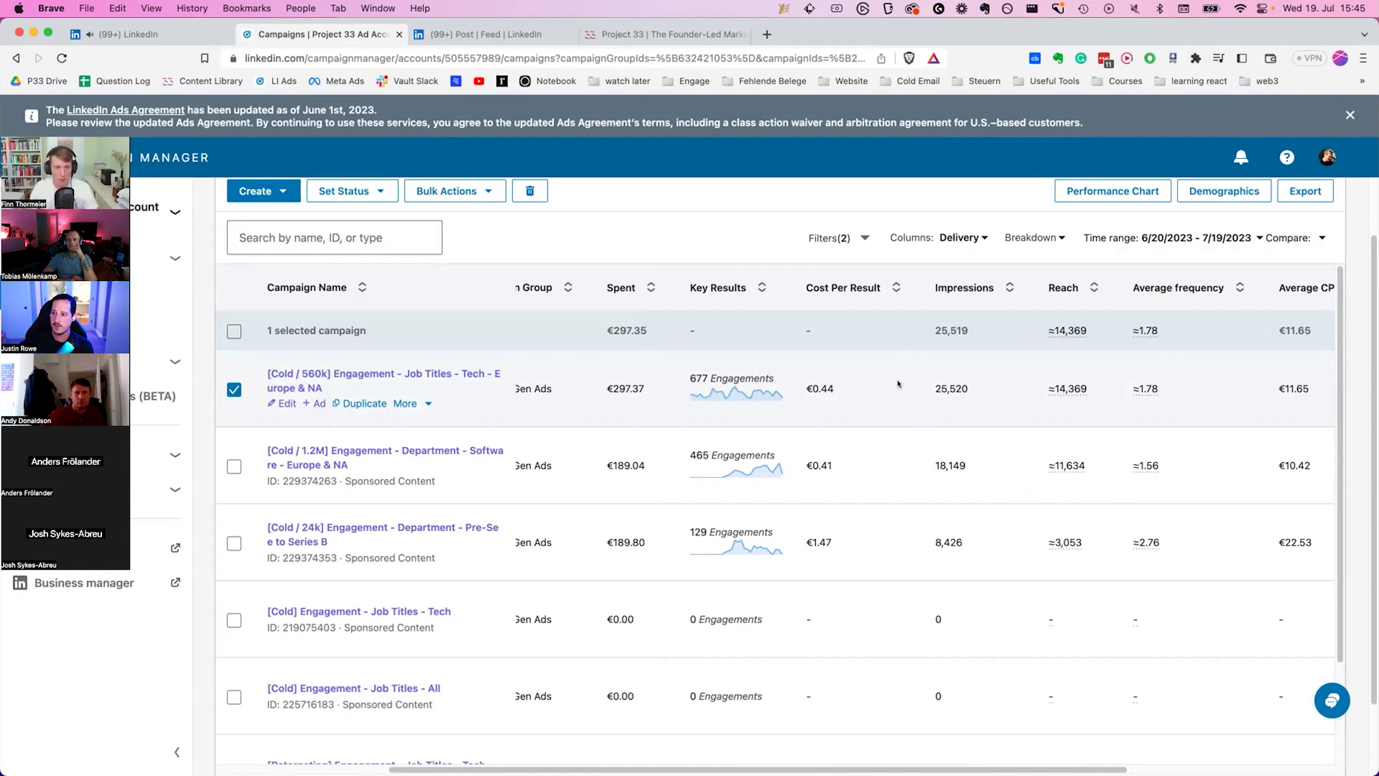
Step: Open the ads of the [Cold / 560k] Engagement - Job Titles - Tech - Europe & NA campaign and sort them by highest spend
click(416, 374)
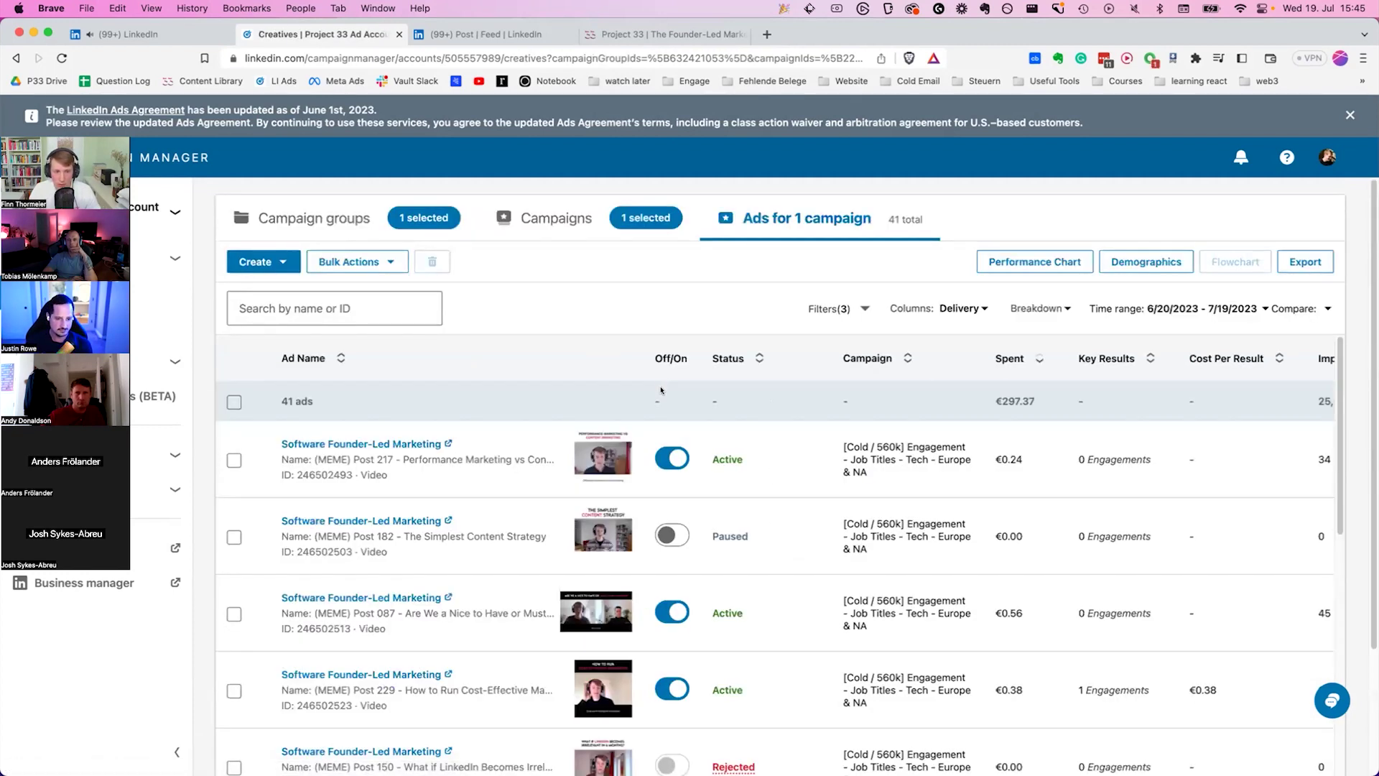
click(1035, 359)
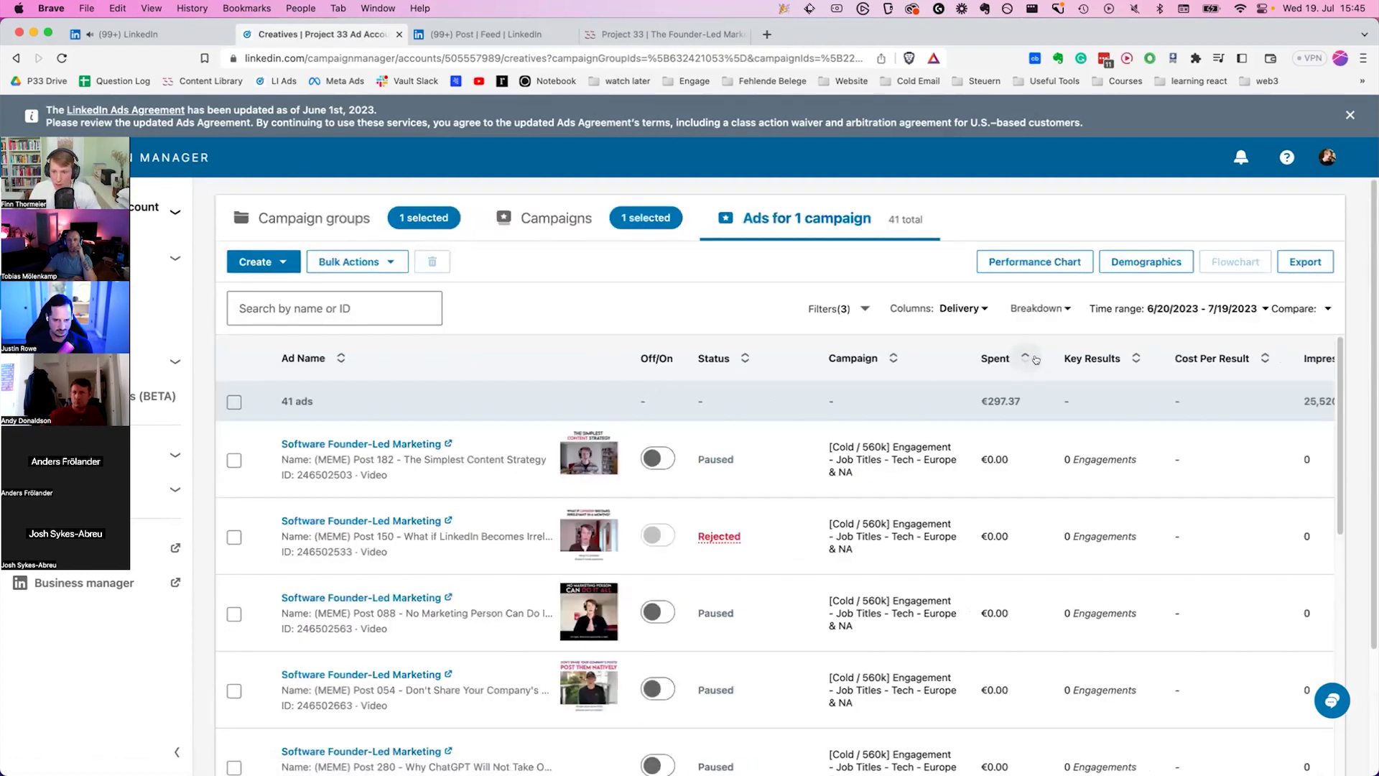
click(1036, 359)
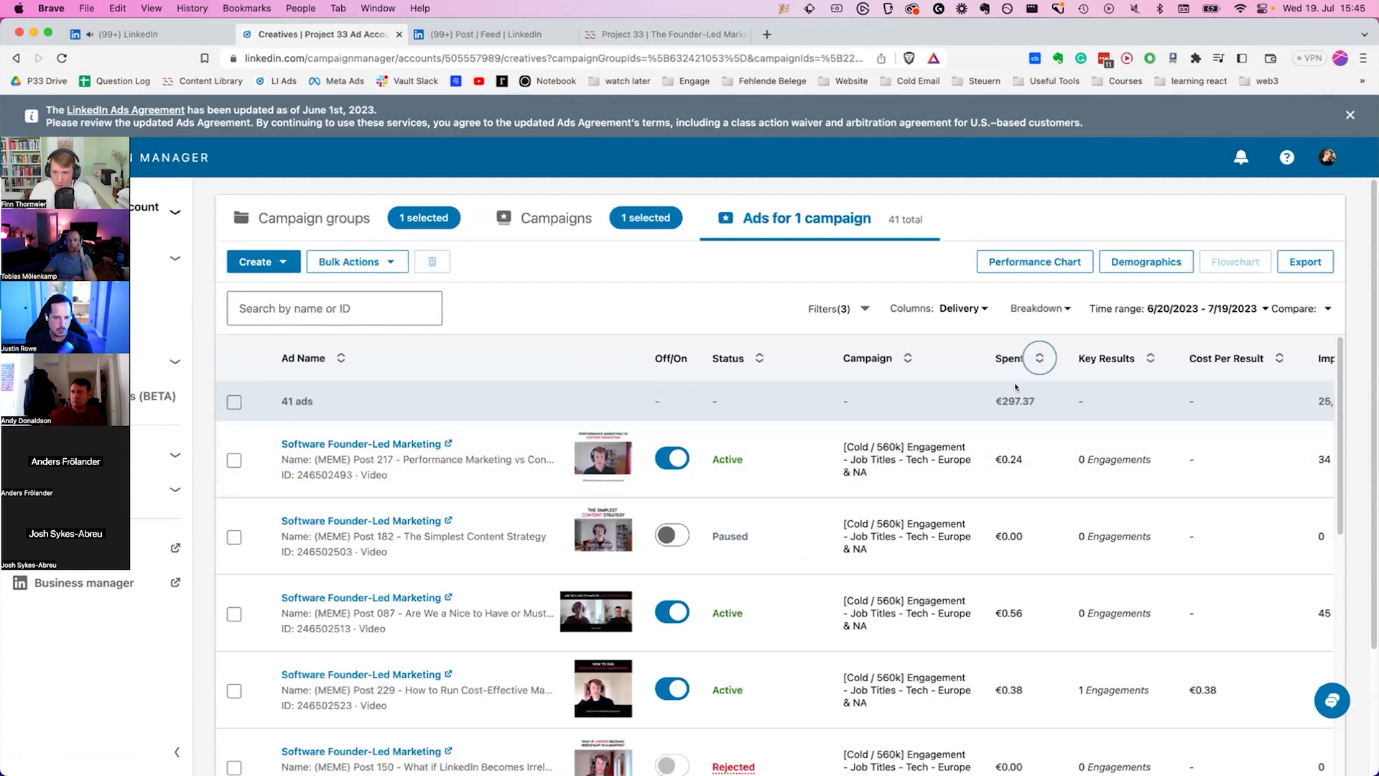
click(1038, 357)
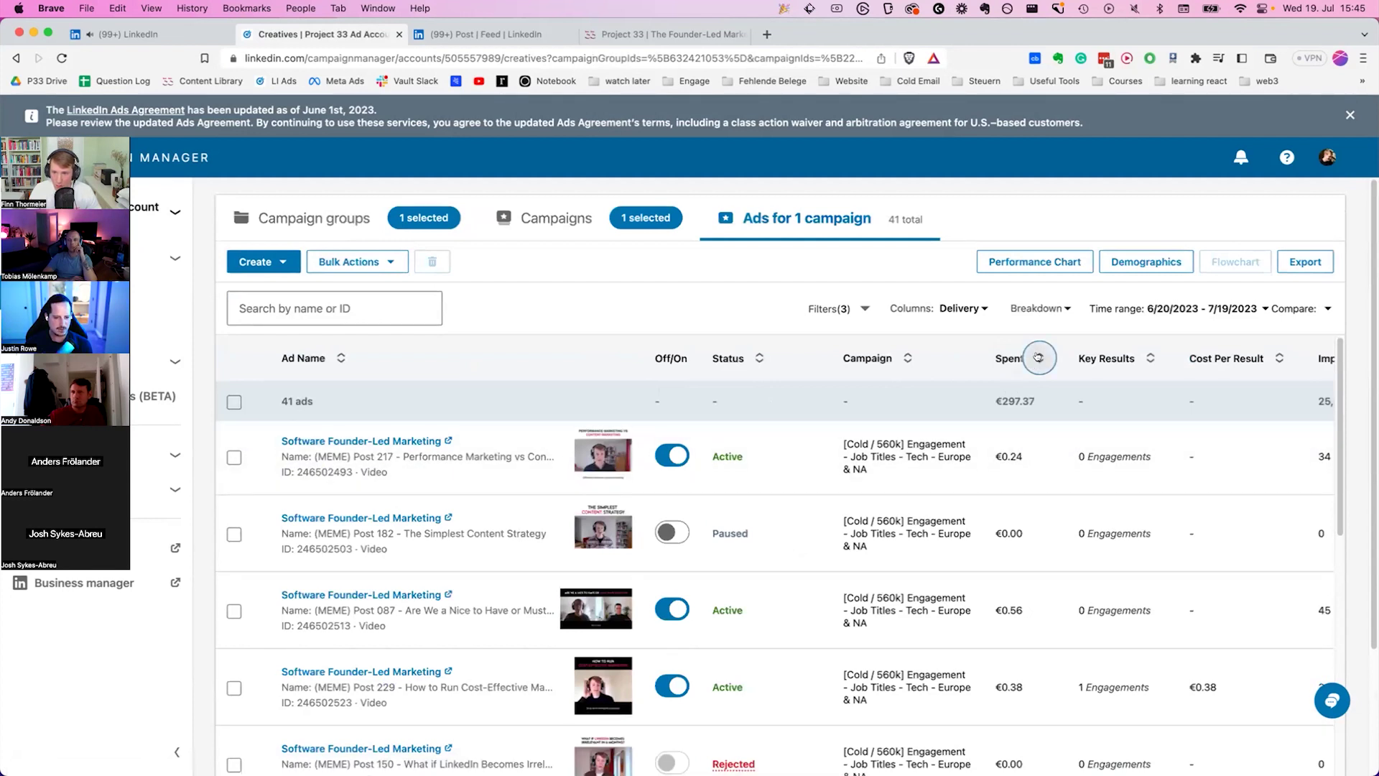
Step: Examine the average frequency and spend of the highest-spending ad, Post 278, and check how many ads the campaign contains
scroll(1078, 452, right, 6)
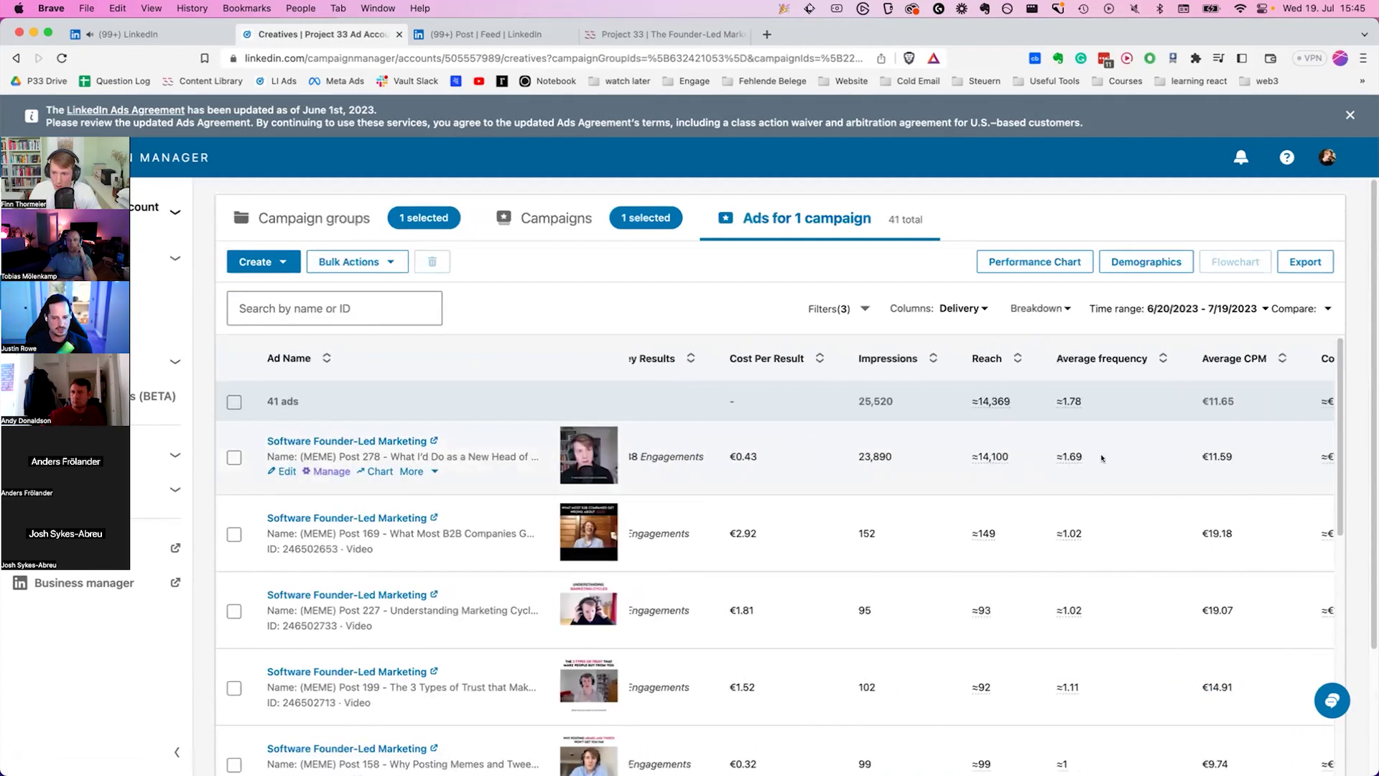
drag(1119, 456, 1041, 455)
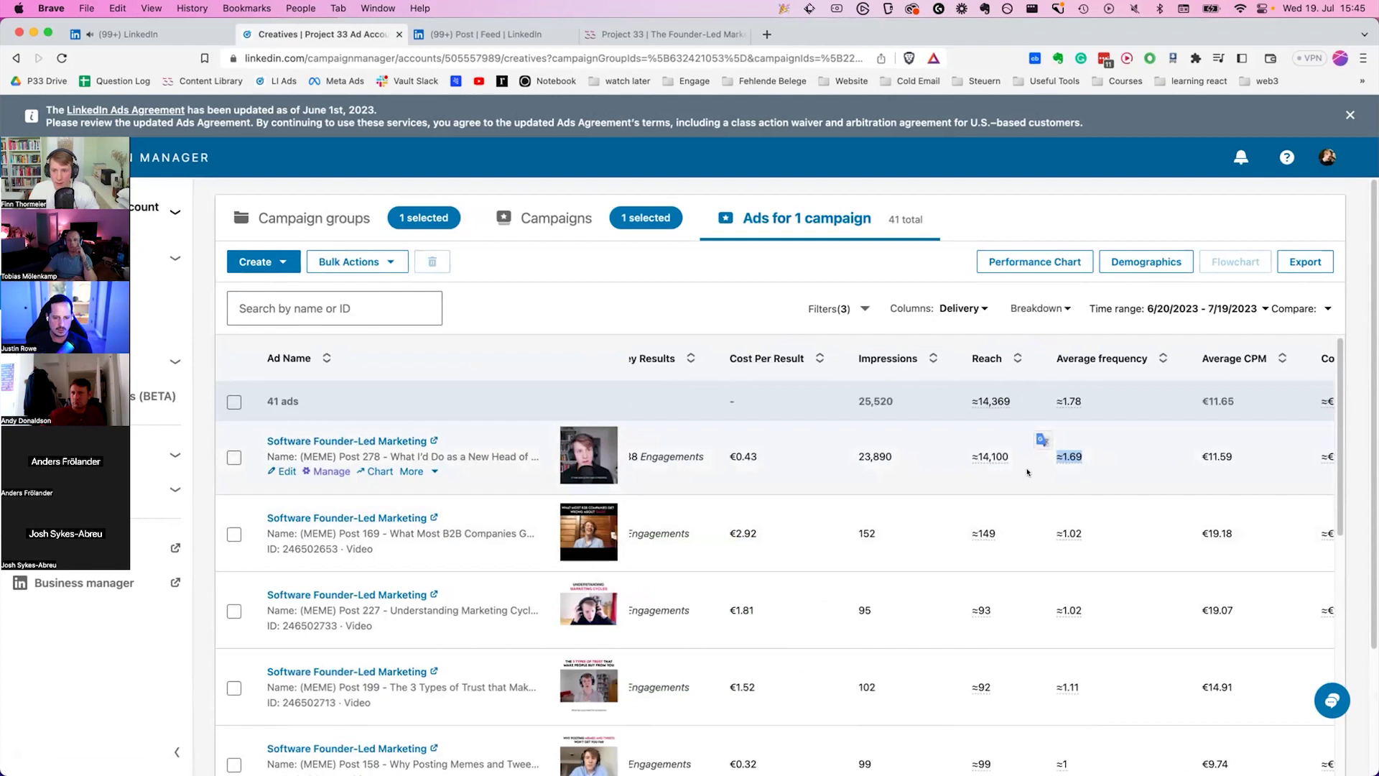
scroll(1029, 483, right, 3)
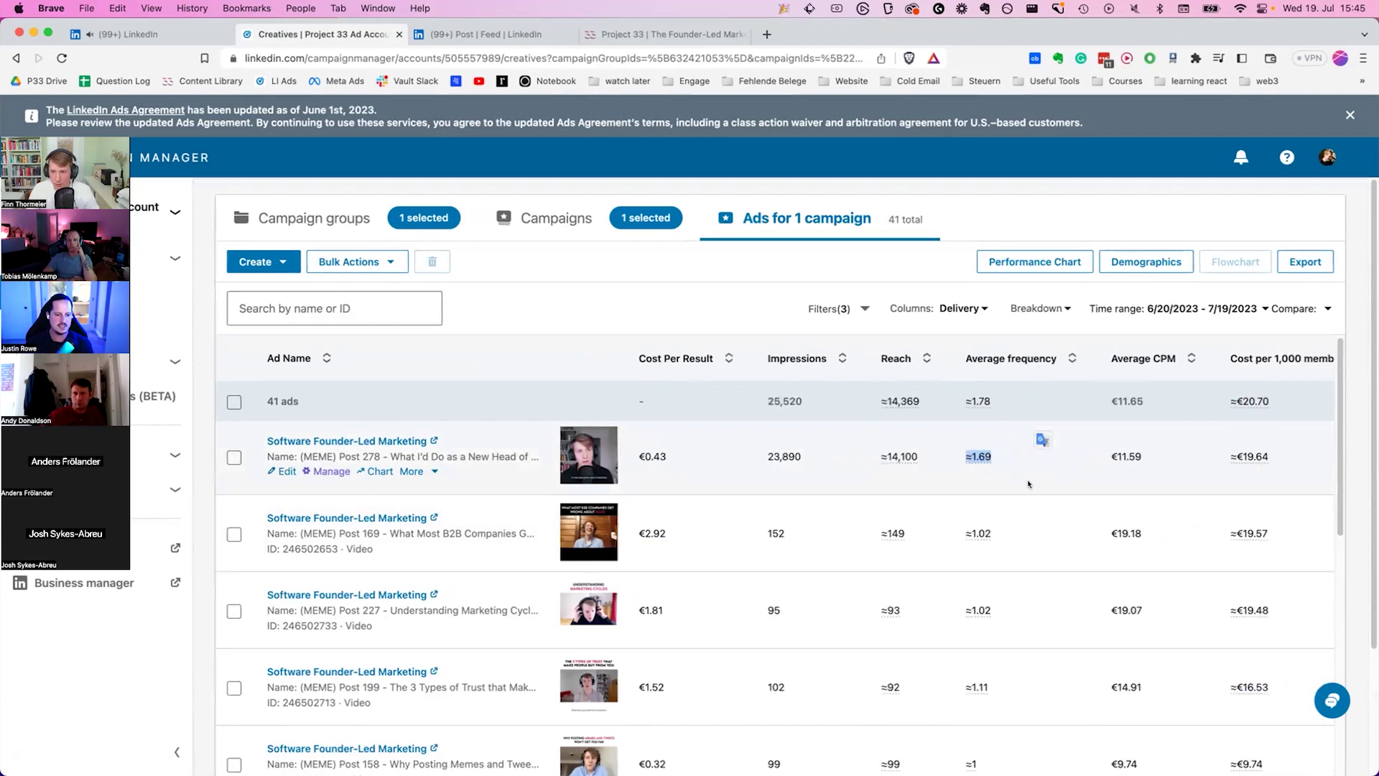
scroll(1029, 484, left, 10)
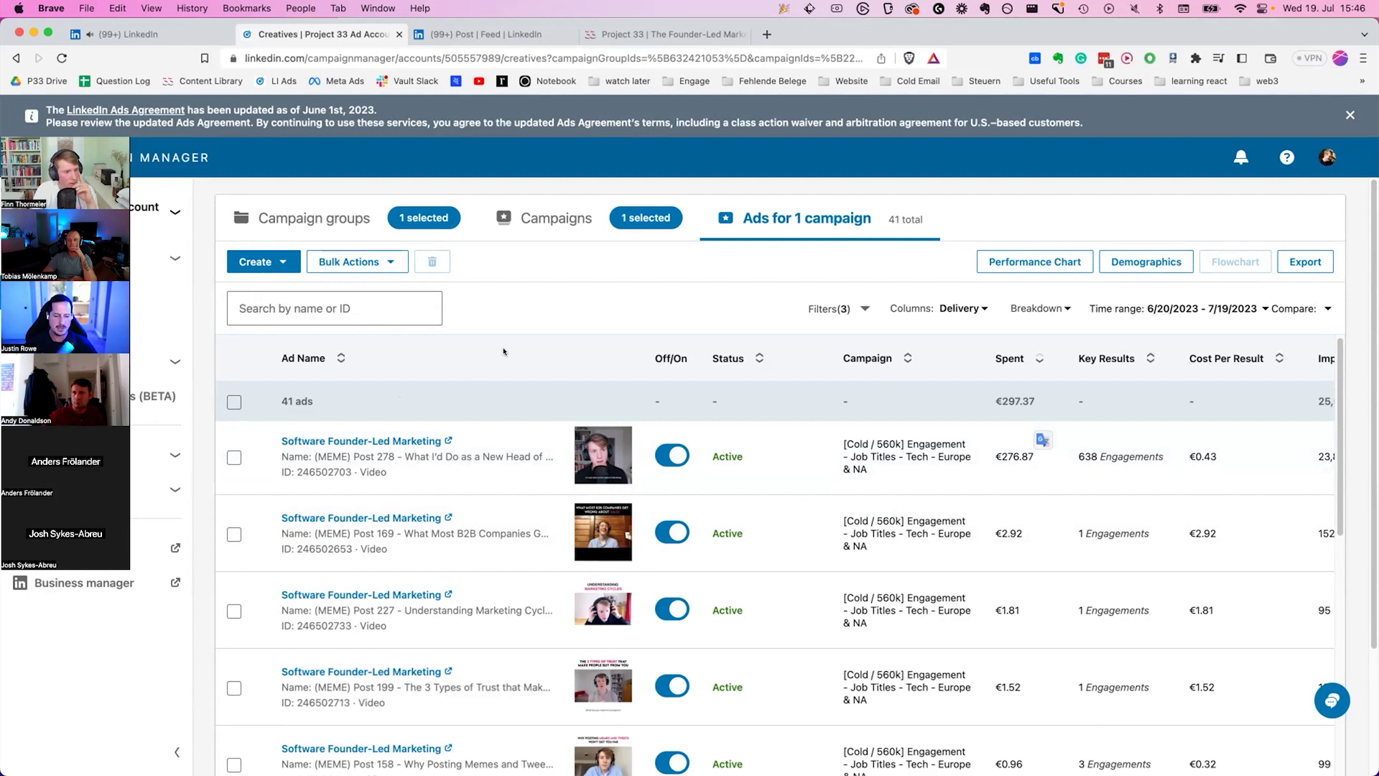
drag(279, 401, 316, 401)
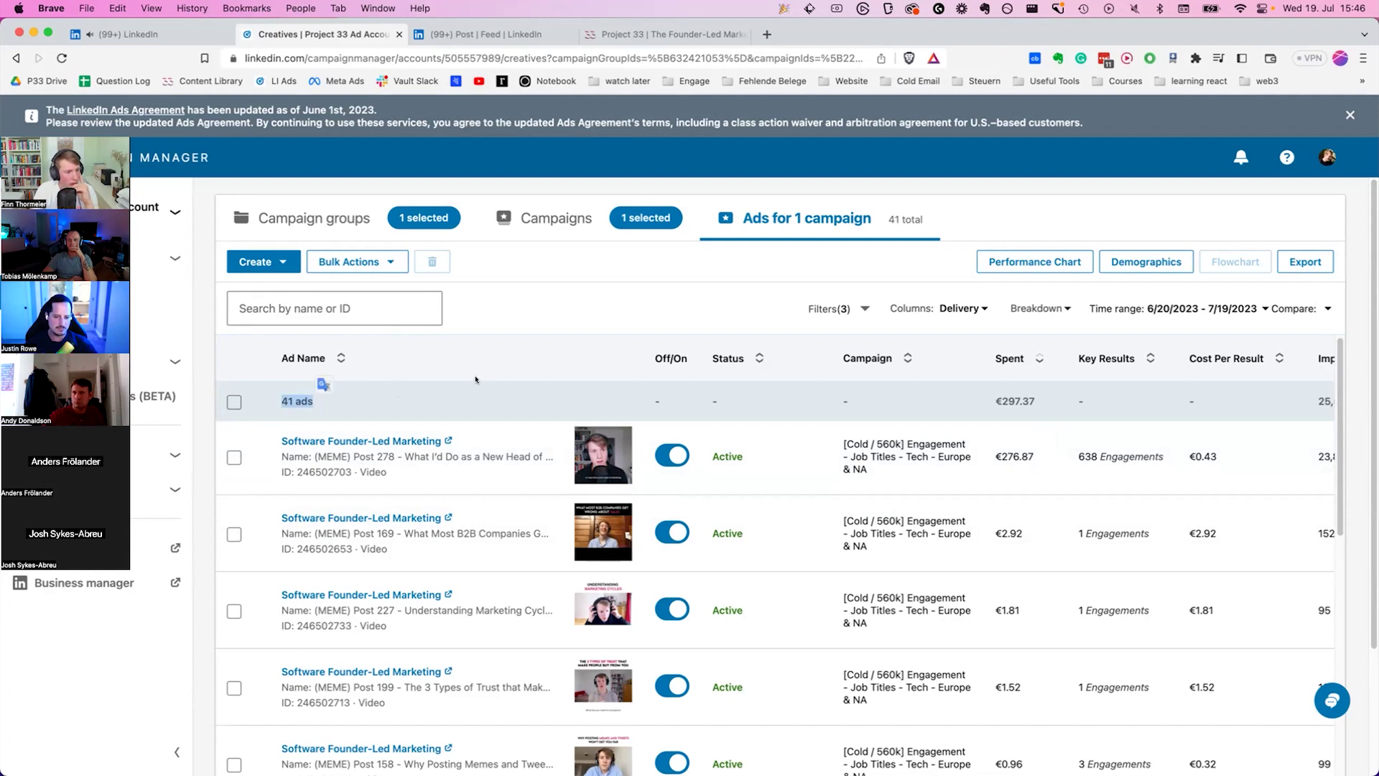
click(468, 391)
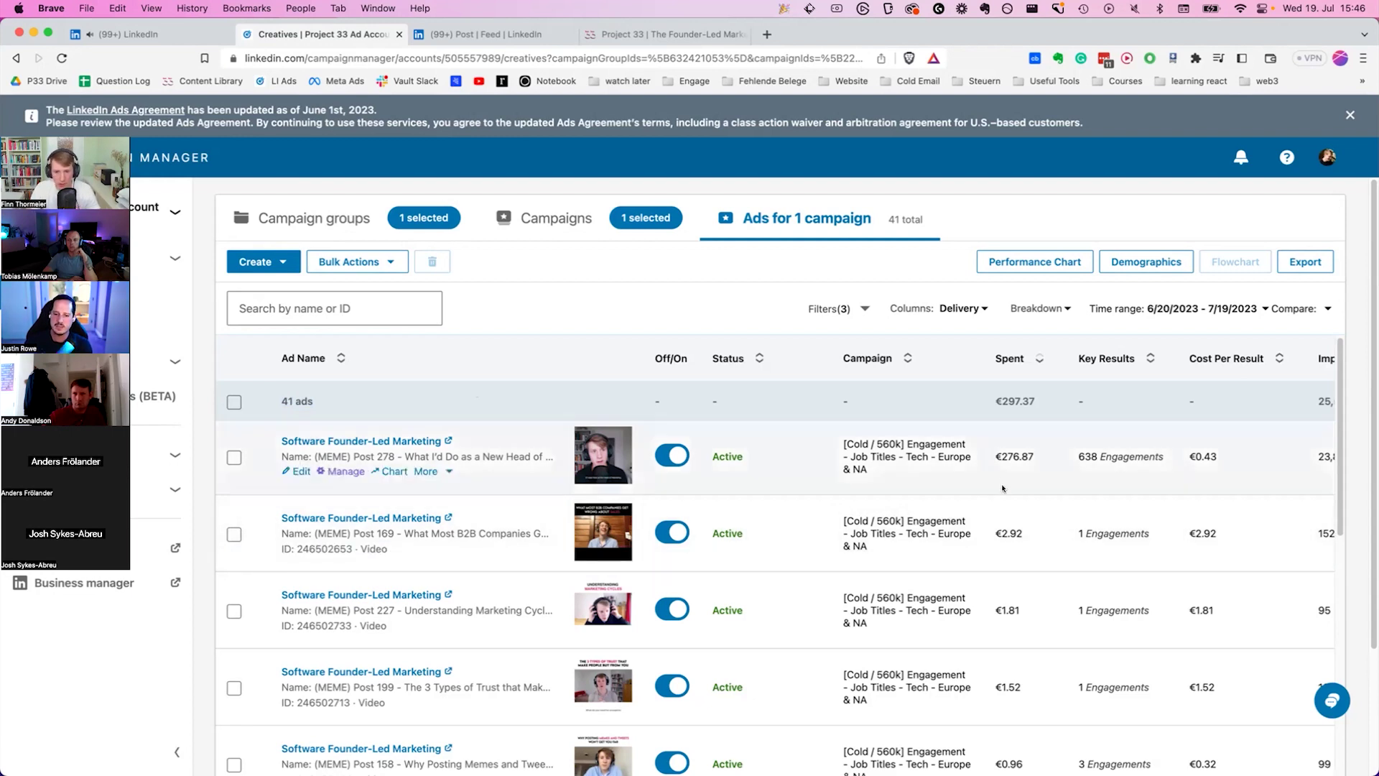
Step: Look through the reach and average frequency of the lower-spending ads and compare them with the top ad
scroll(1004, 495, right, 10)
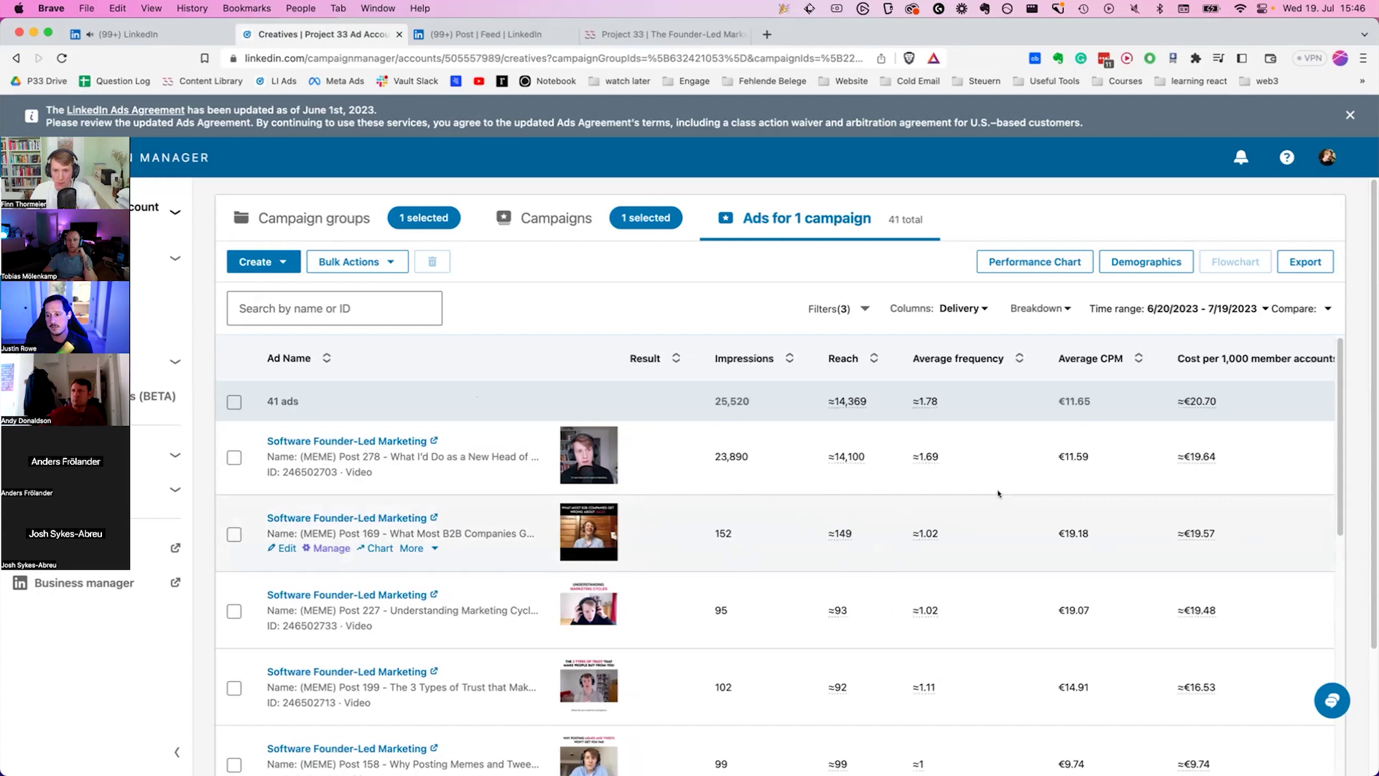
scroll(979, 522, down, 2)
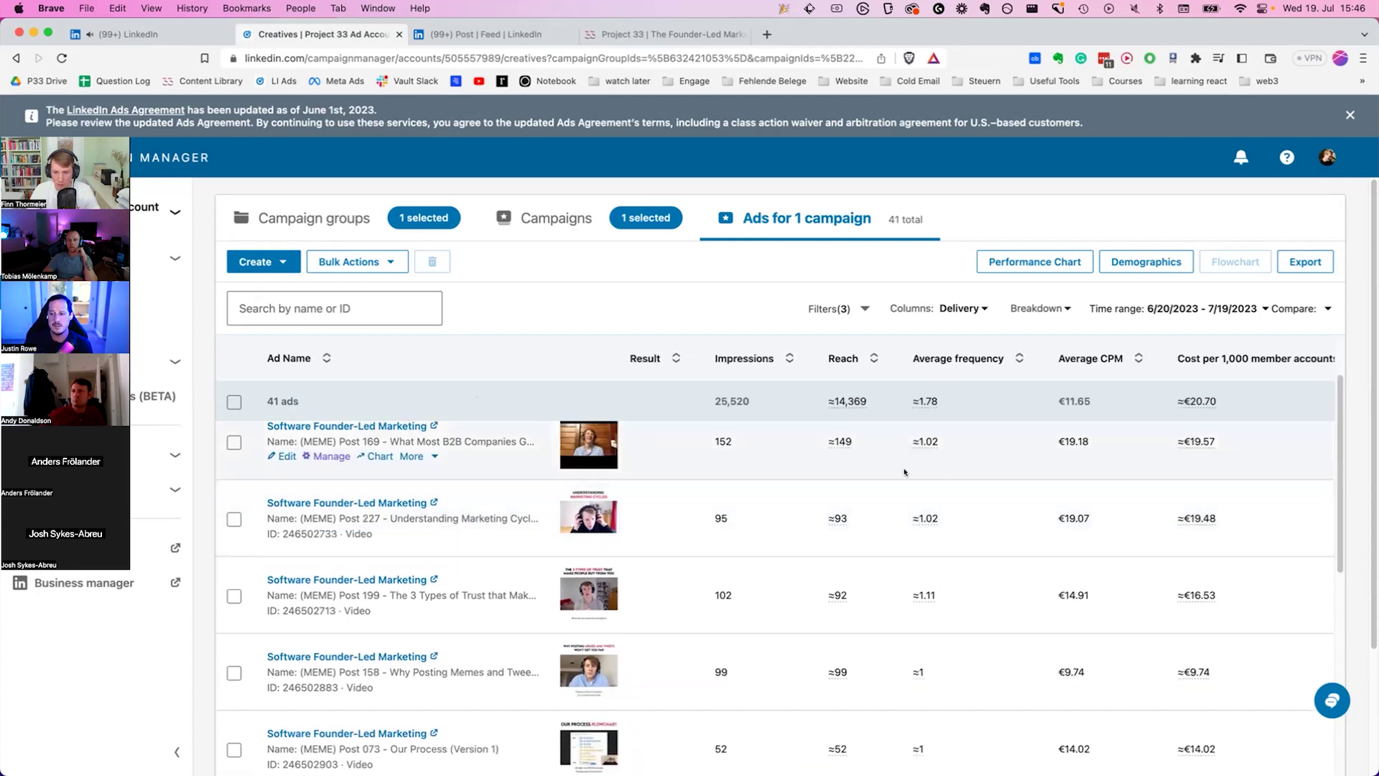
scroll(903, 522, left, 3)
scroll(903, 517, down, 5)
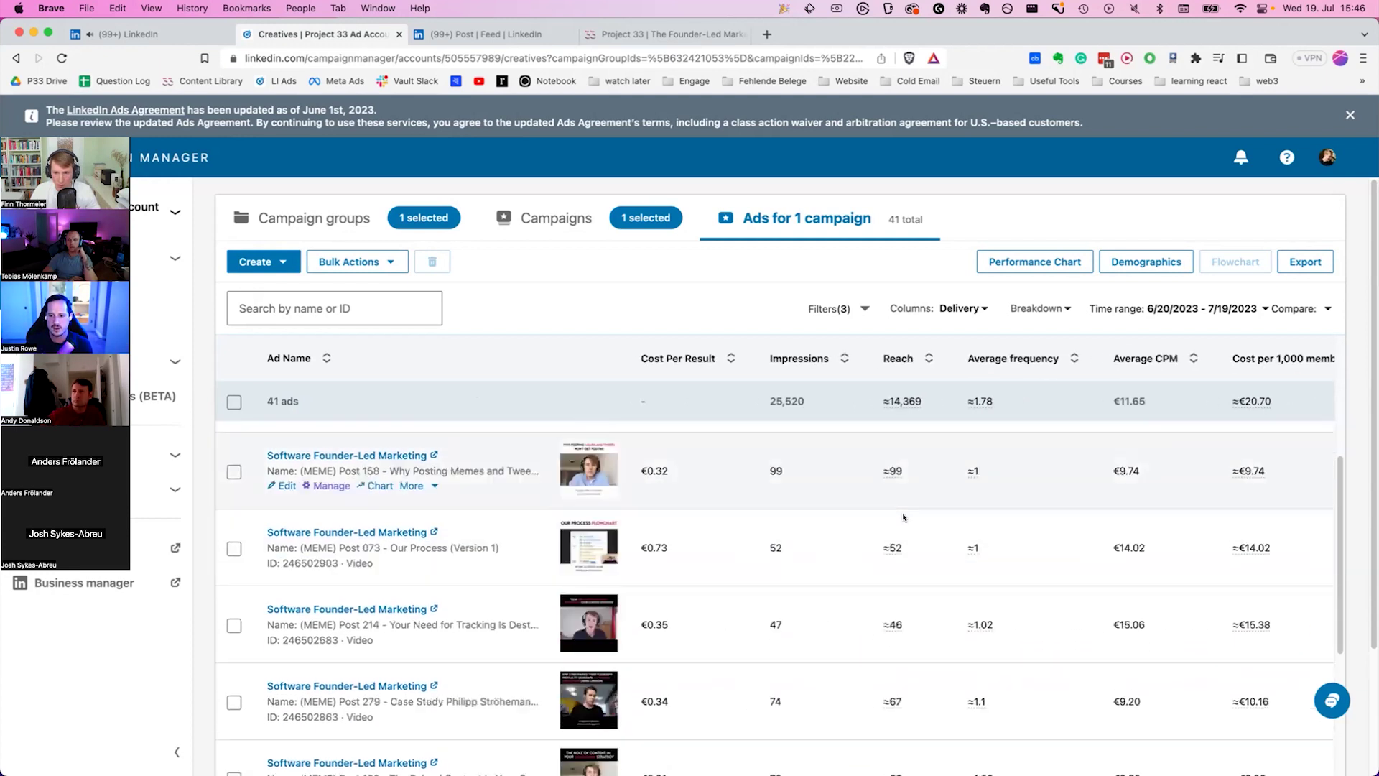
scroll(903, 518, down, 1)
scroll(903, 518, up, 5)
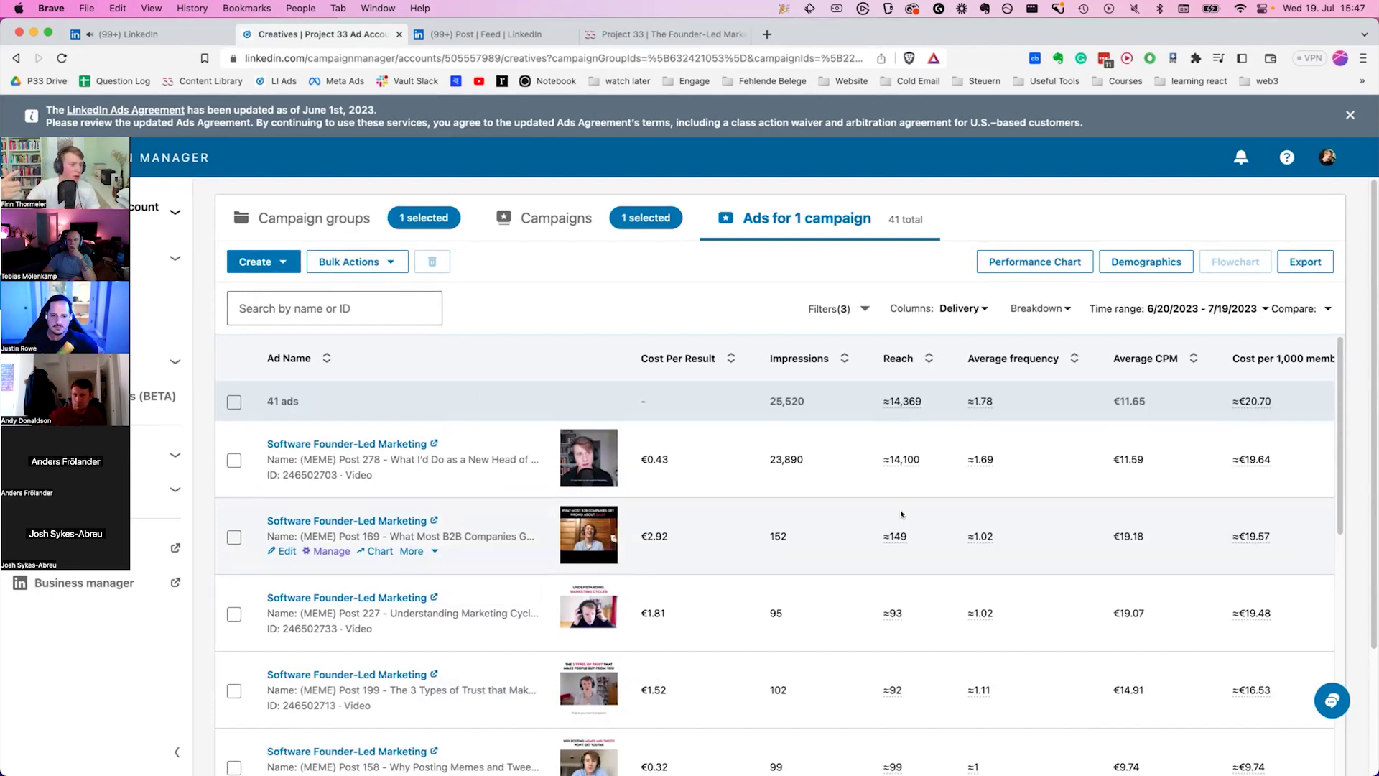
Step: Glance over the ads' cost columns, return to the campaigns list and open the [Cold / 560k] Engagement - Job Titles - Tech - Europe & NA campaign's settings
scroll(826, 502, right, 3)
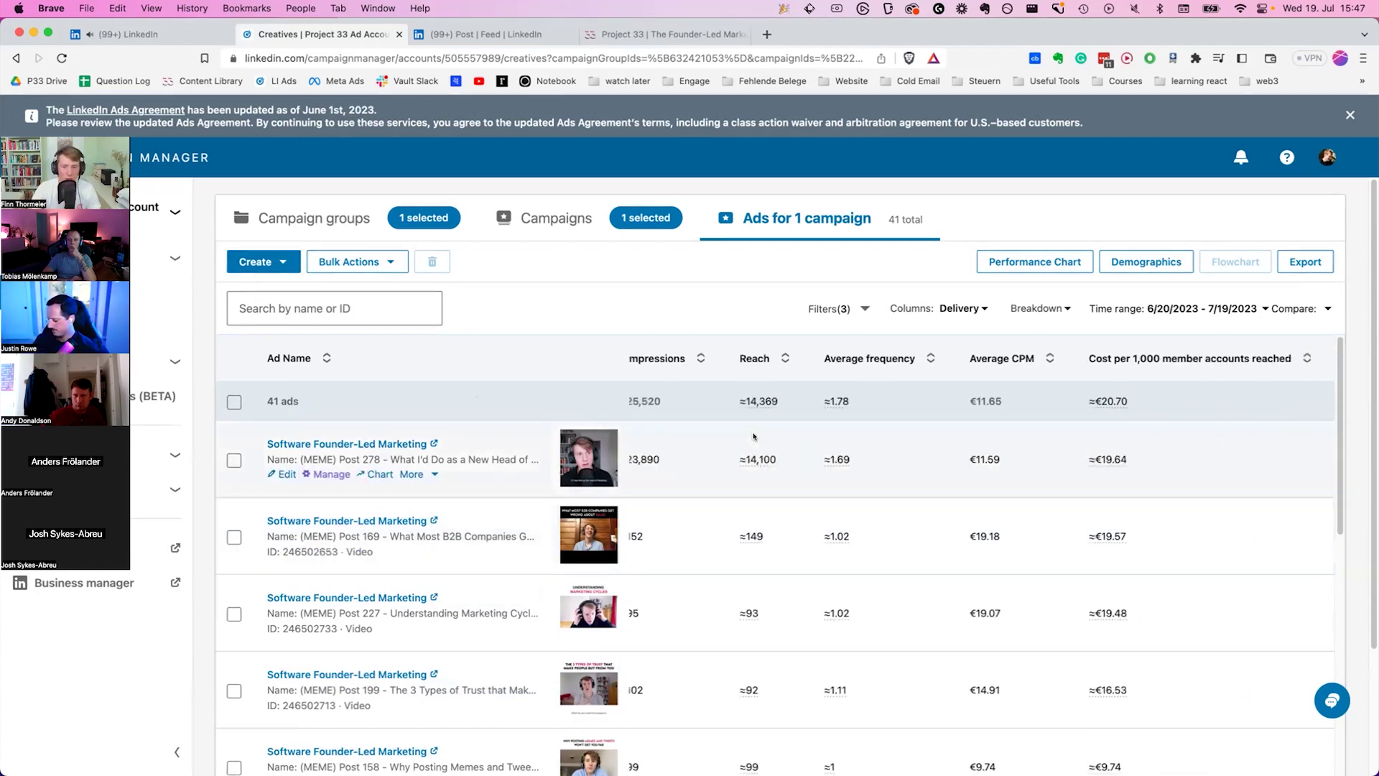
scroll(755, 438, left, 8)
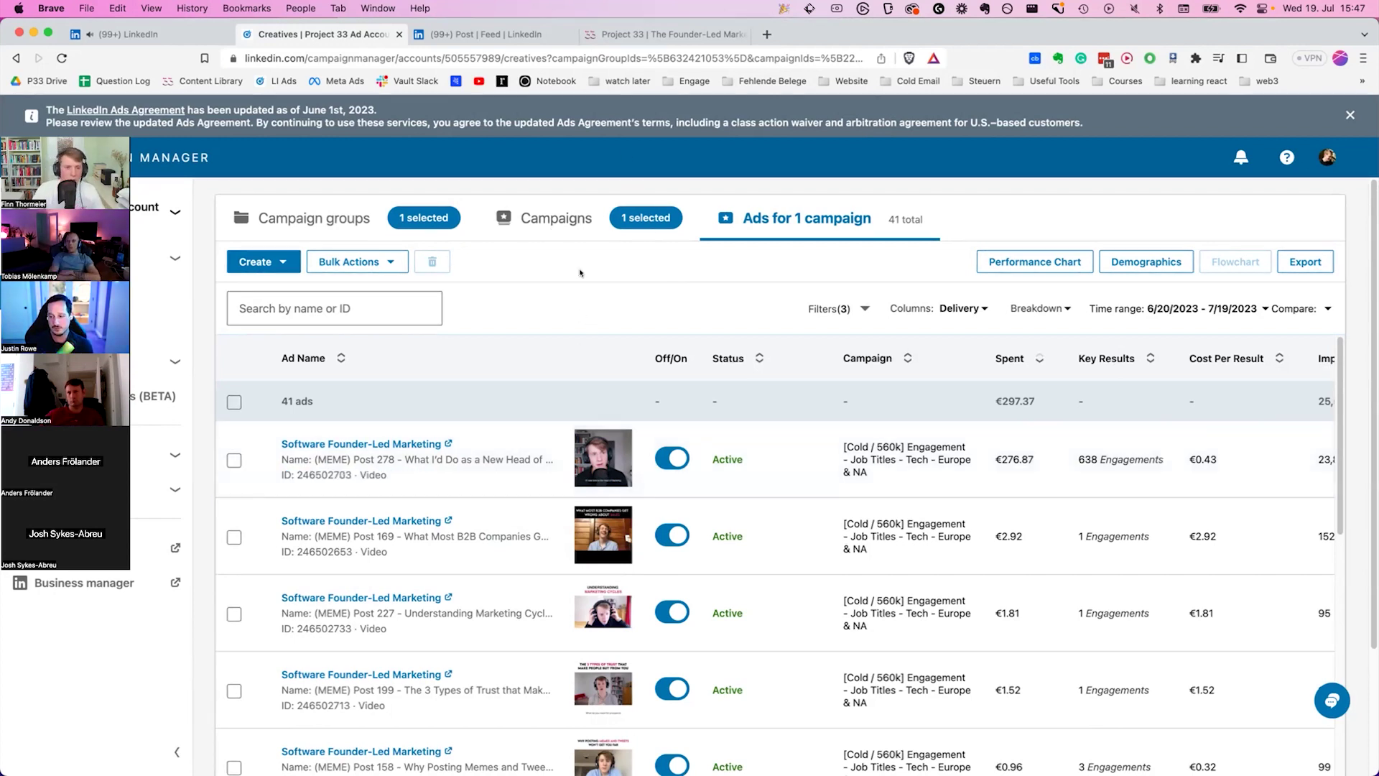
click(548, 219)
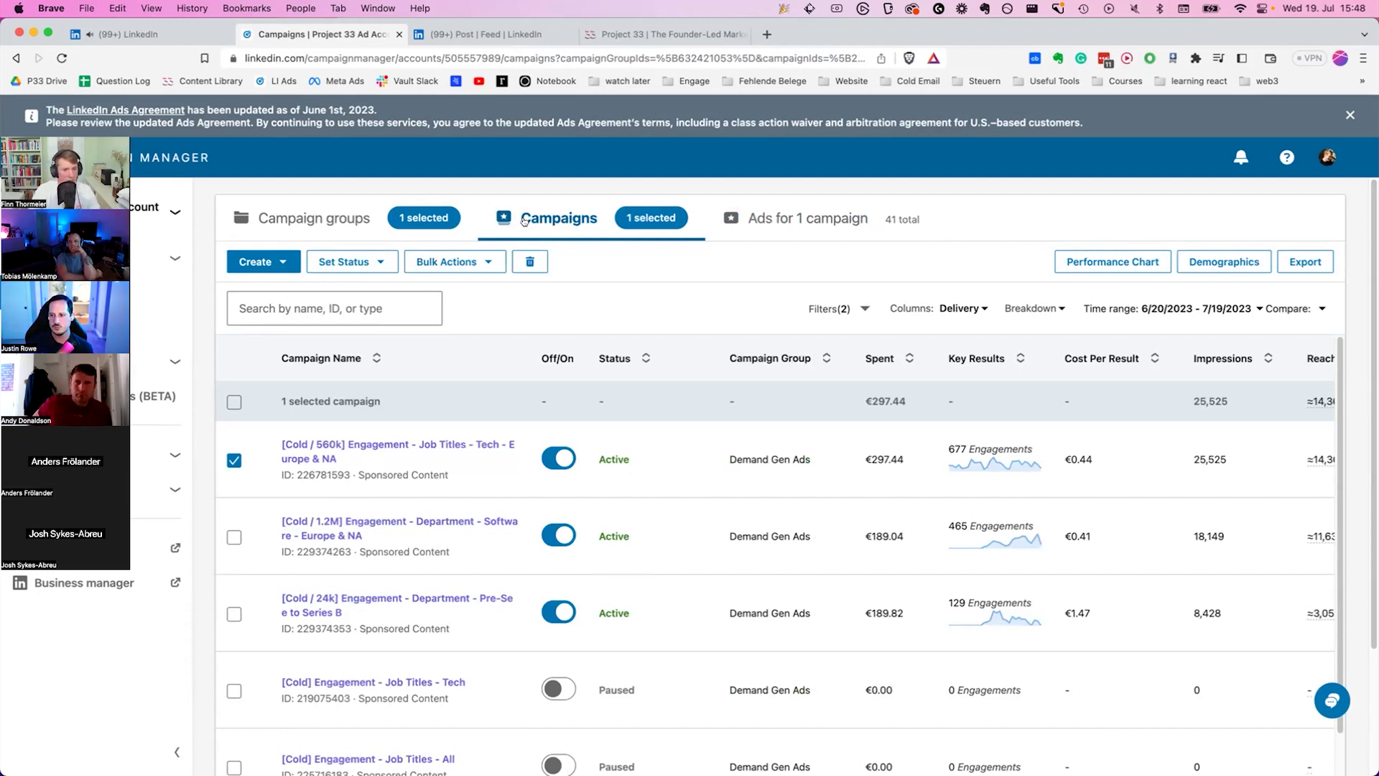
mouse_move(436, 474)
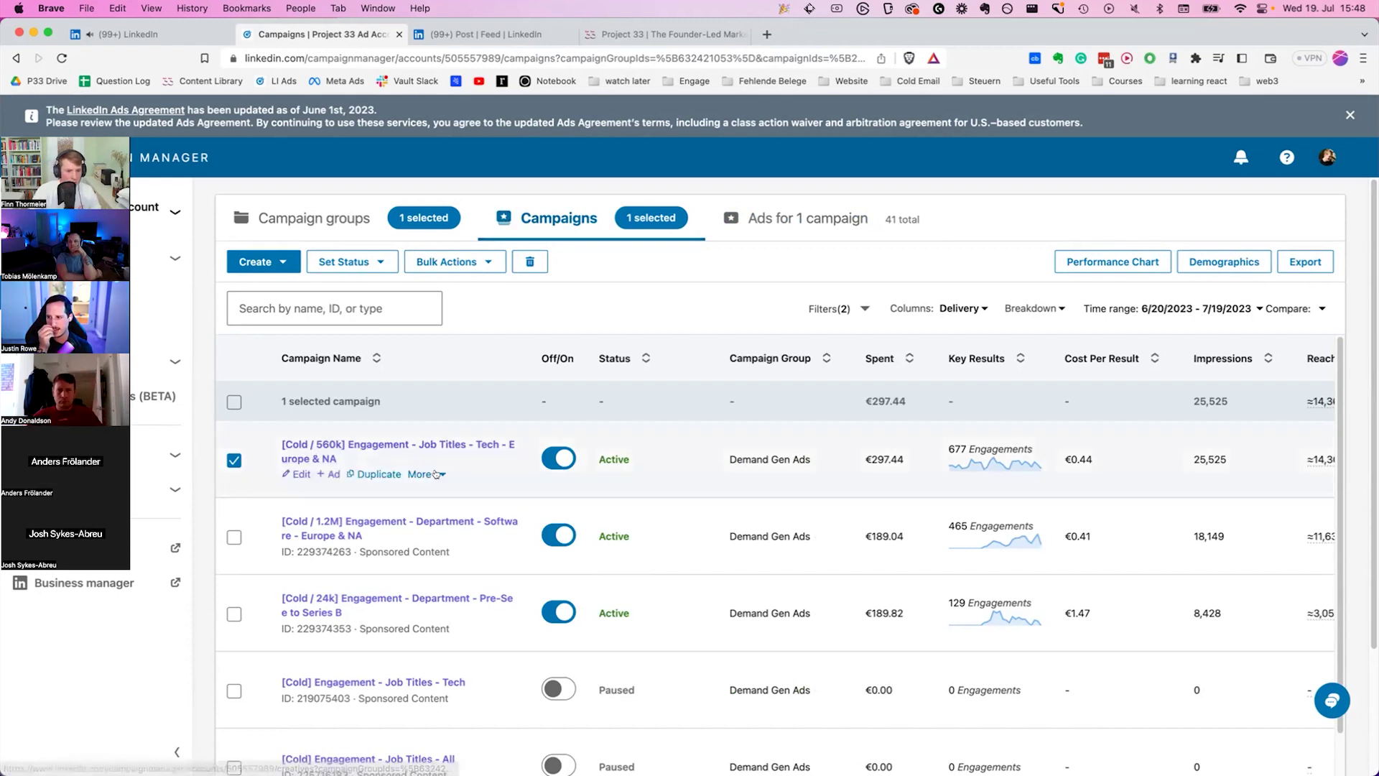
click(296, 474)
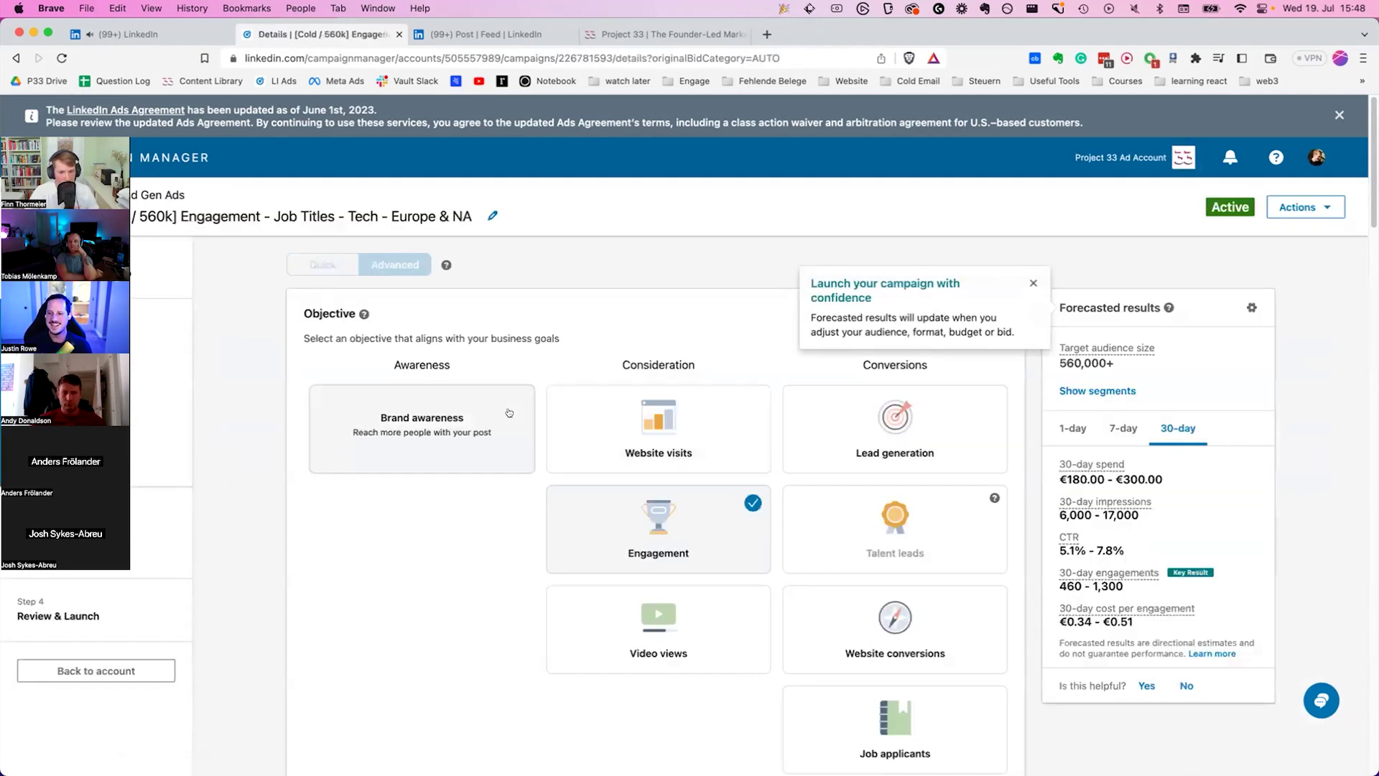
Step: Examine the campaign's audience targeting, including its locations, current job titles, company industries and company size
scroll(509, 412, down, 8)
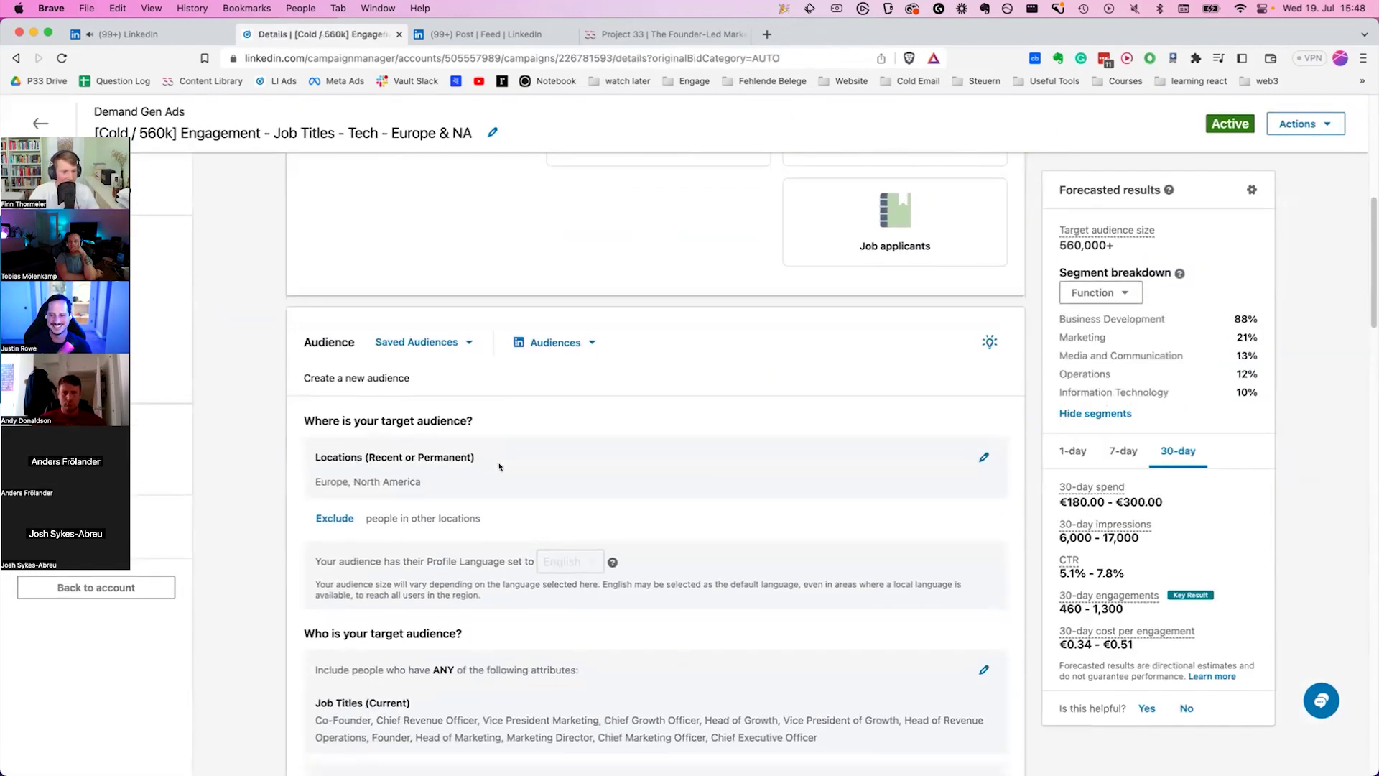
triple_click(424, 481)
scroll(474, 493, down, 4)
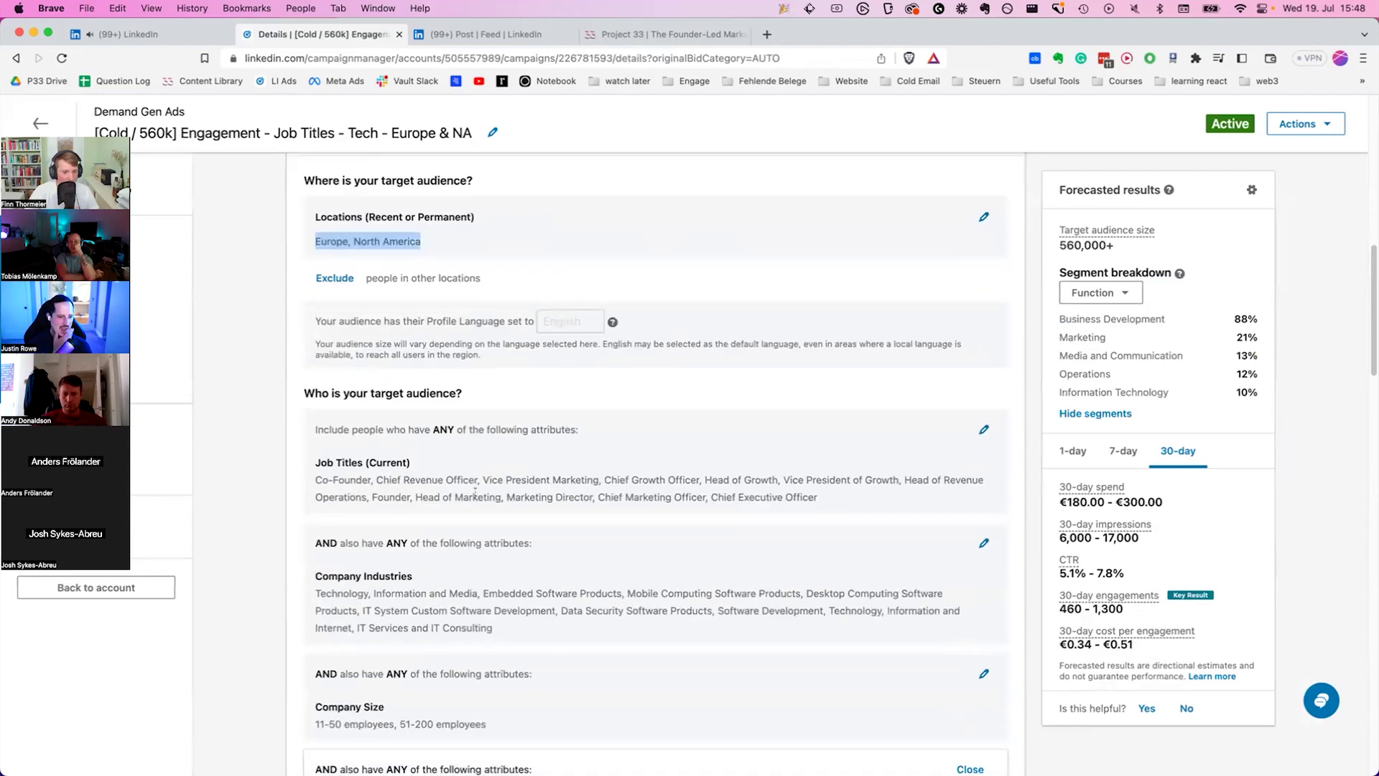
drag(315, 480, 380, 480)
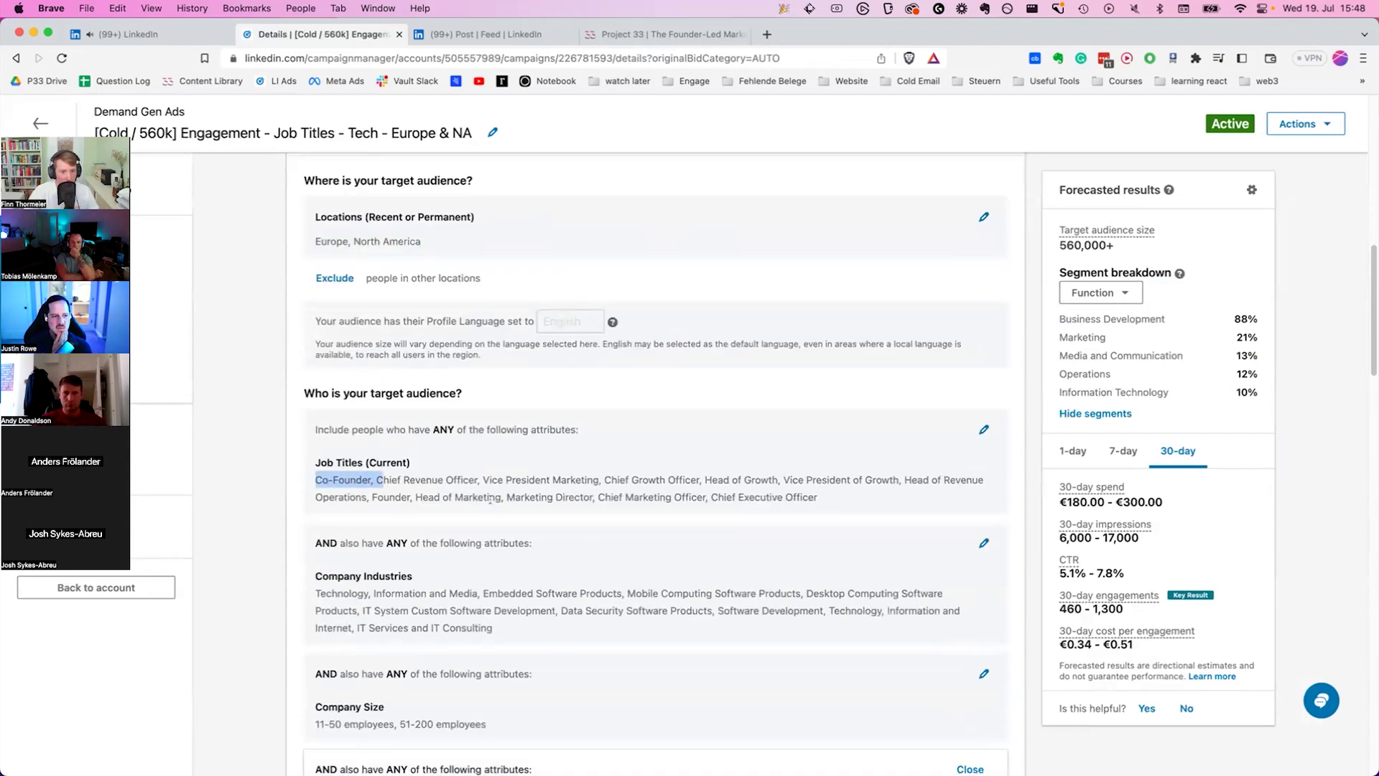
click(491, 499)
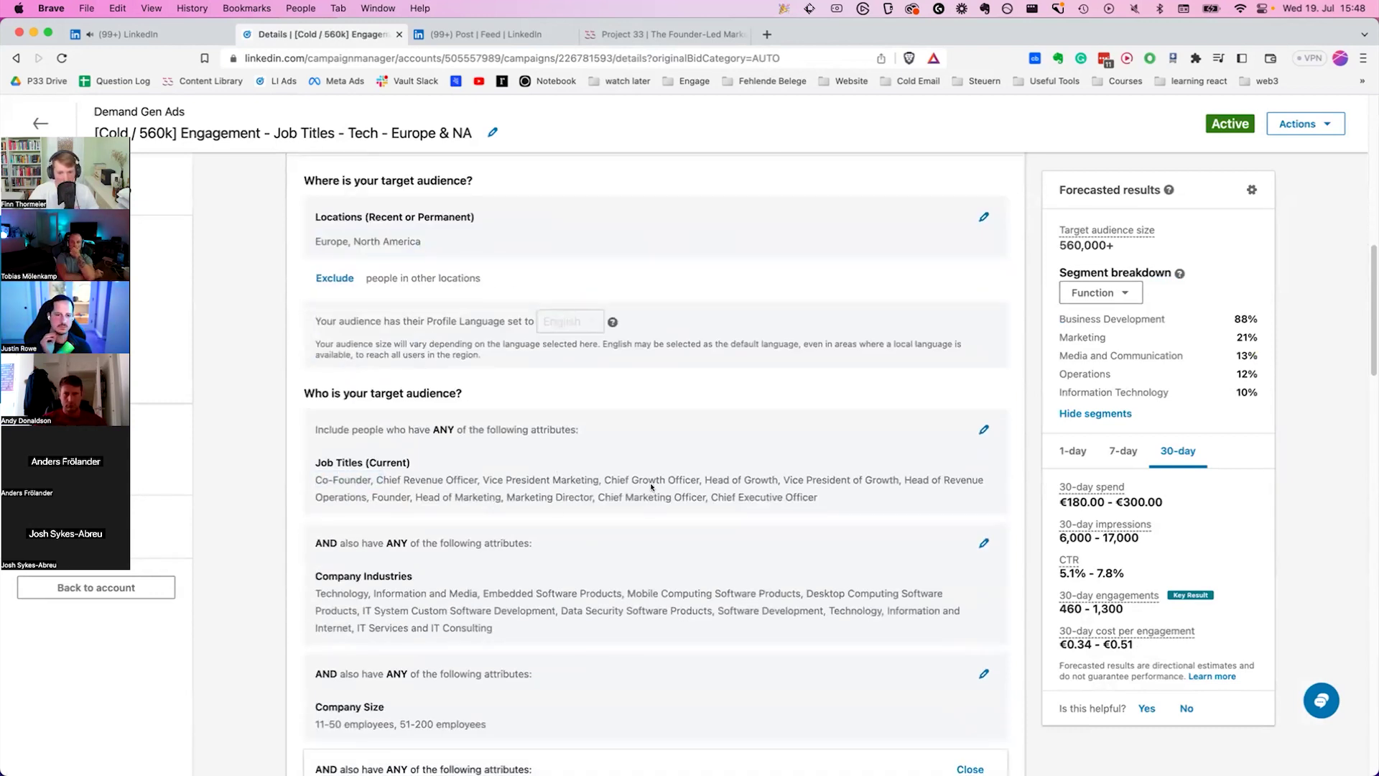
drag(660, 480, 827, 500)
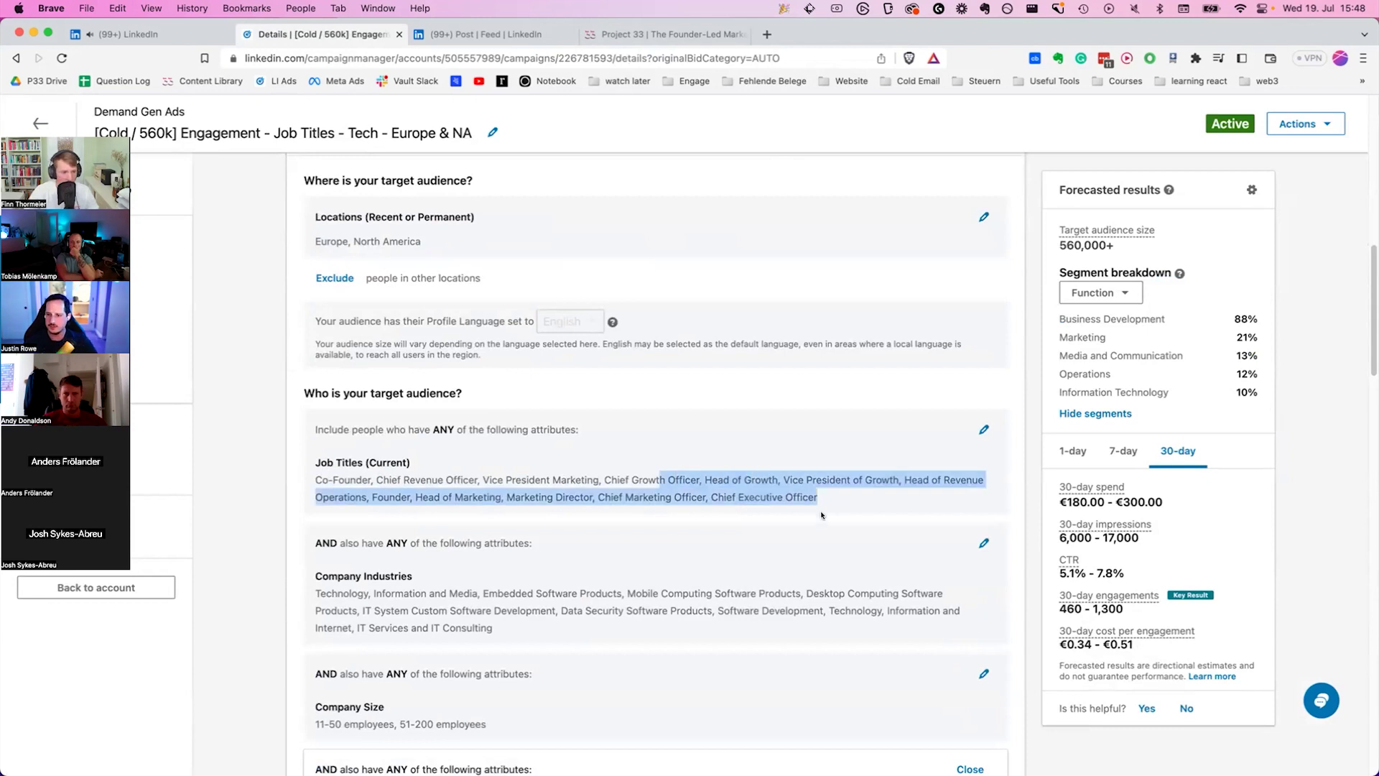
scroll(821, 515, down, 3)
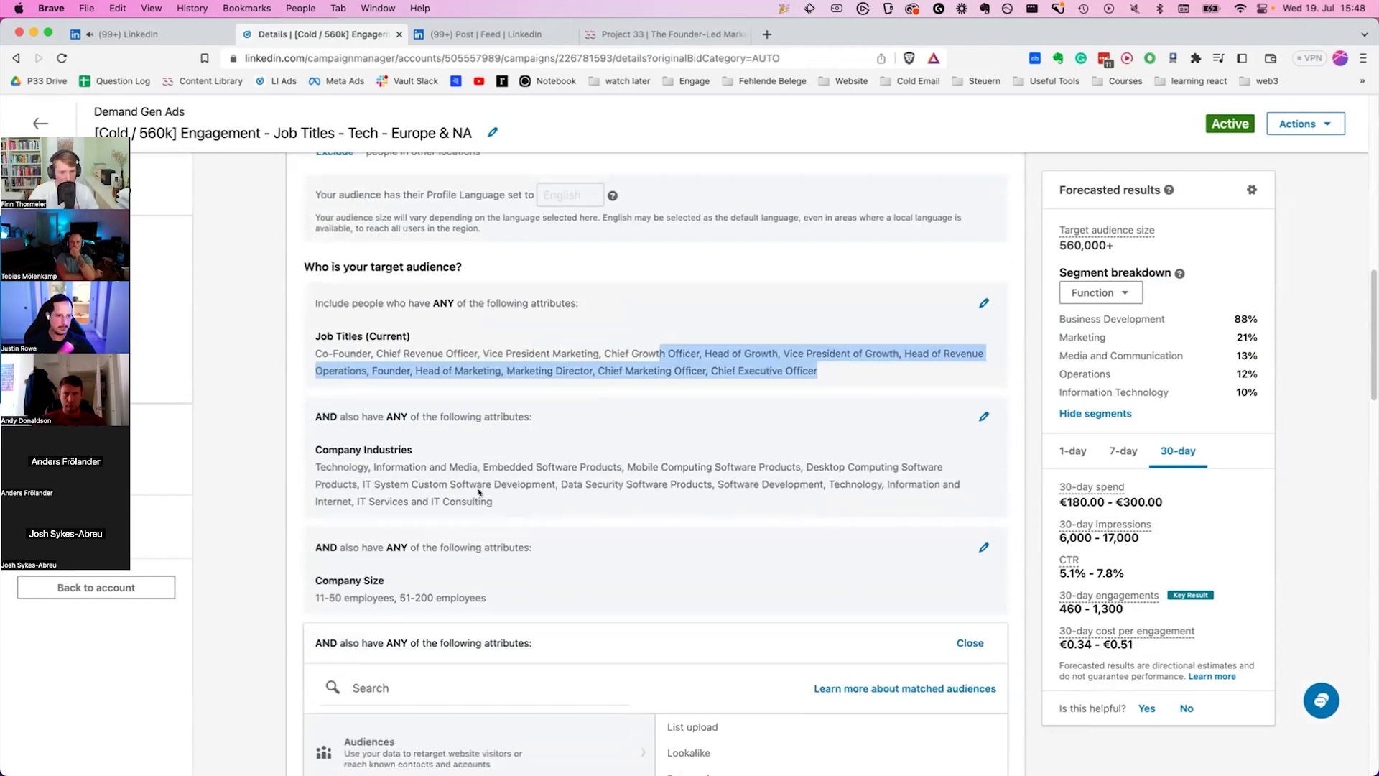
scroll(509, 481, up, 3)
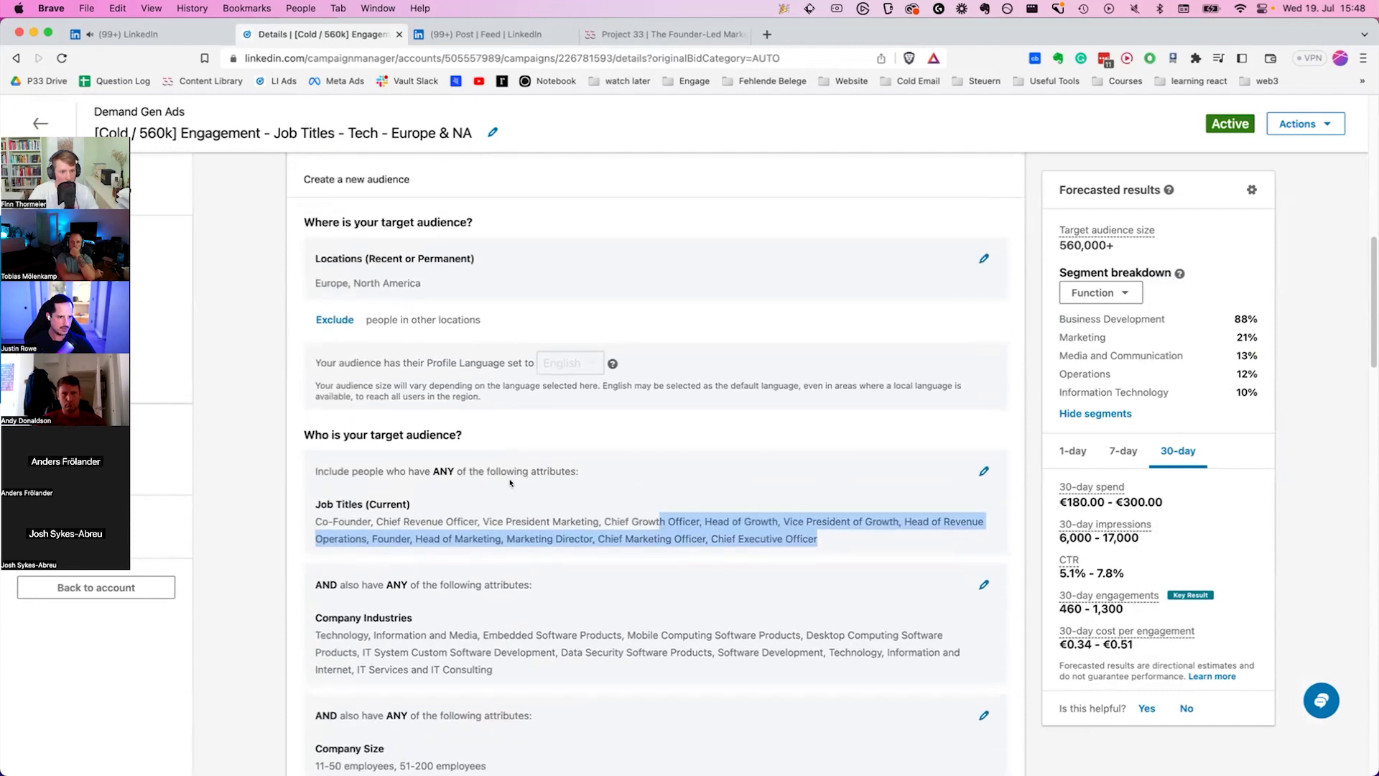
drag(318, 277, 435, 288)
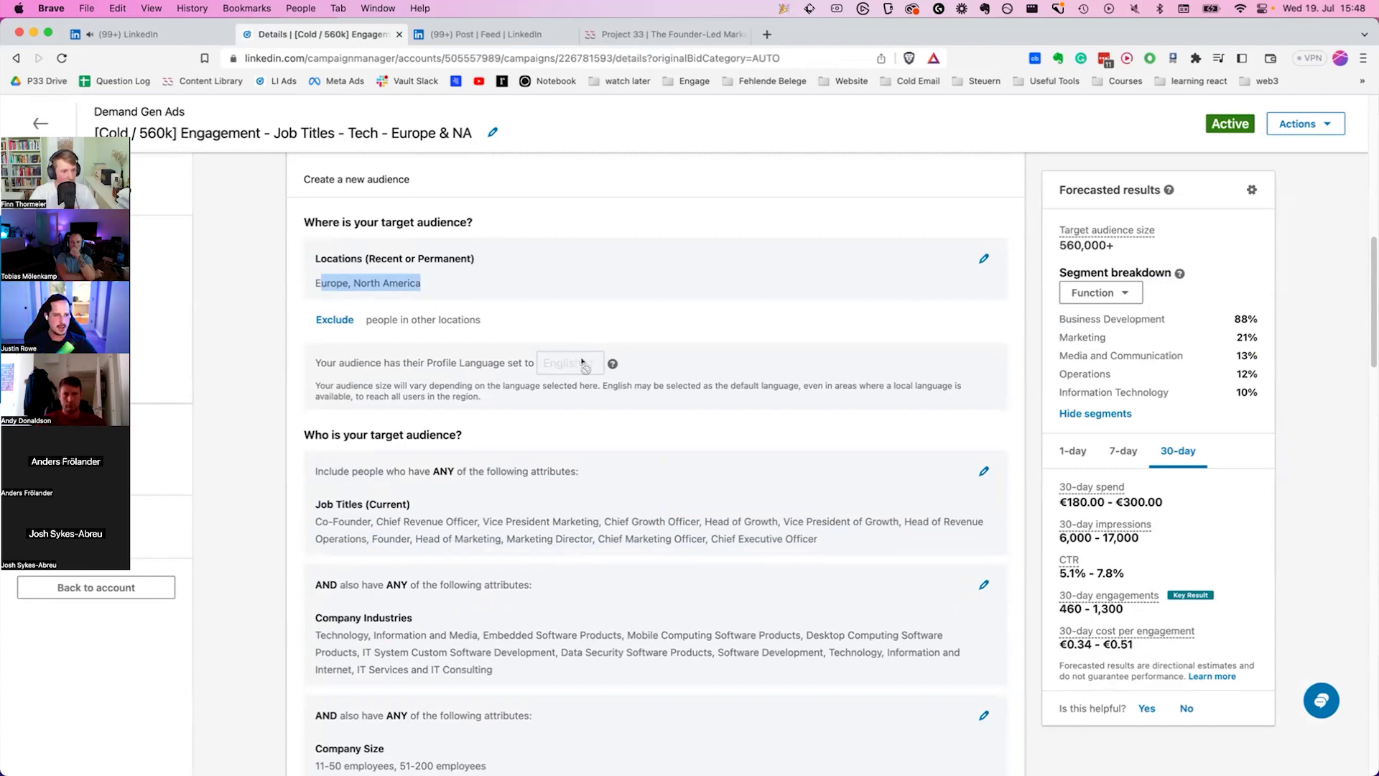
Step: Look over the campaign's objective and audience sections again and leave the settings for the campaigns list
scroll(582, 363, up, 10)
scroll(583, 363, down, 8)
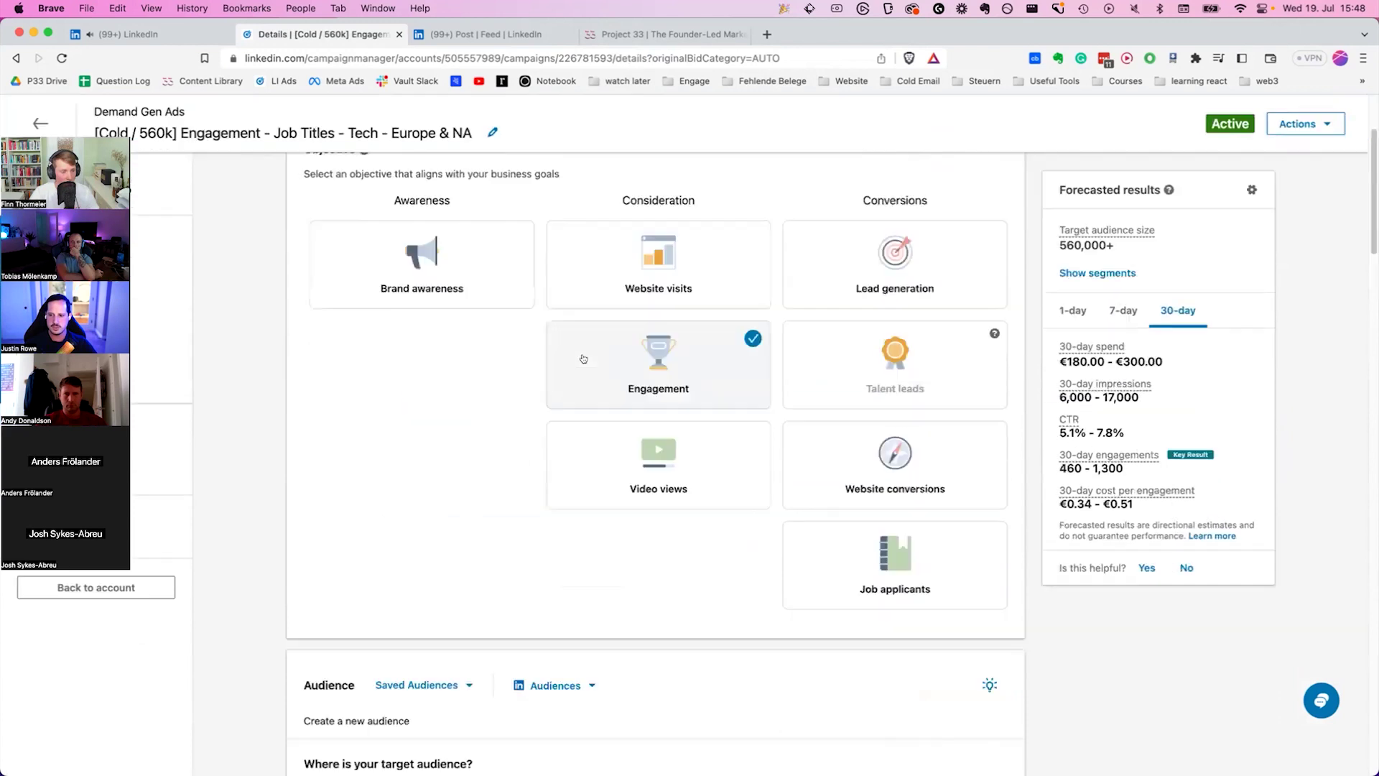
scroll(583, 363, up, 8)
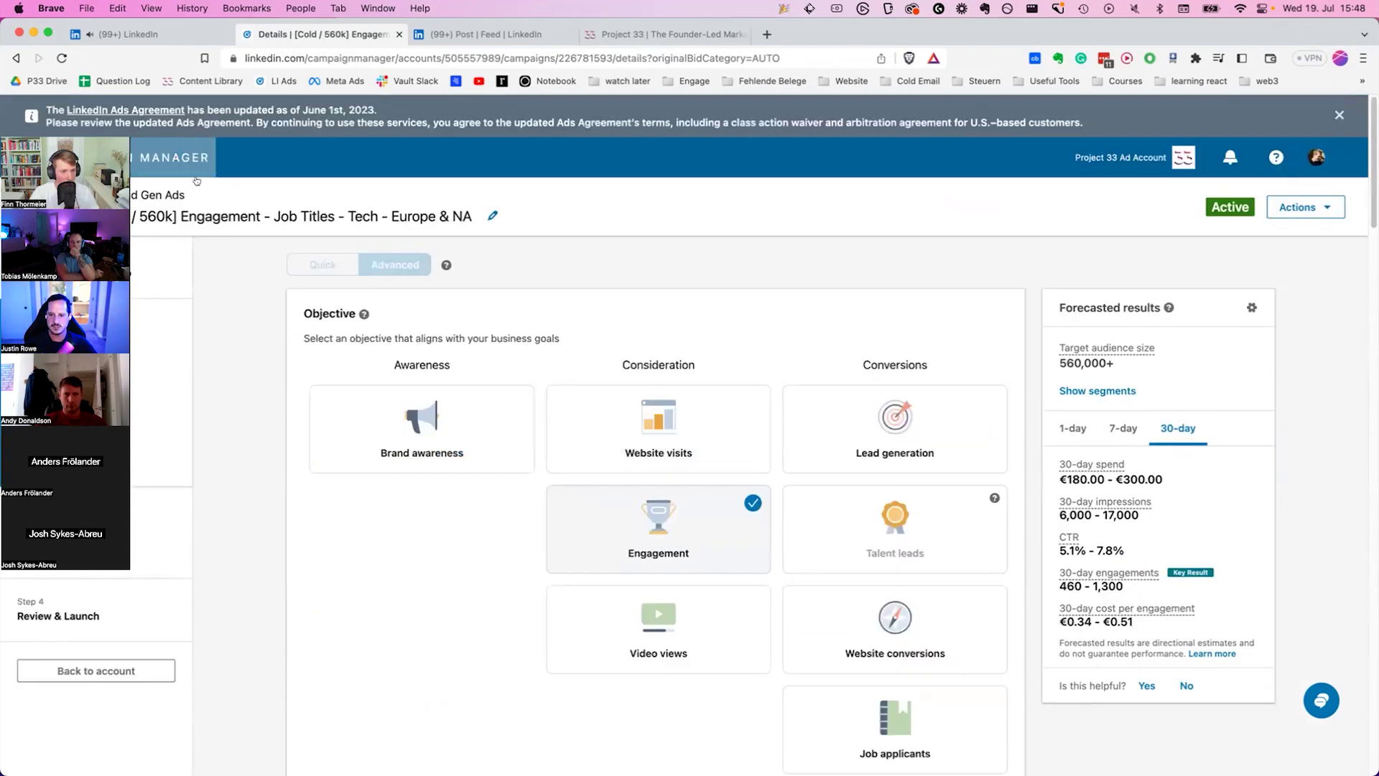
scroll(226, 341, down, 4)
scroll(225, 341, down, 5)
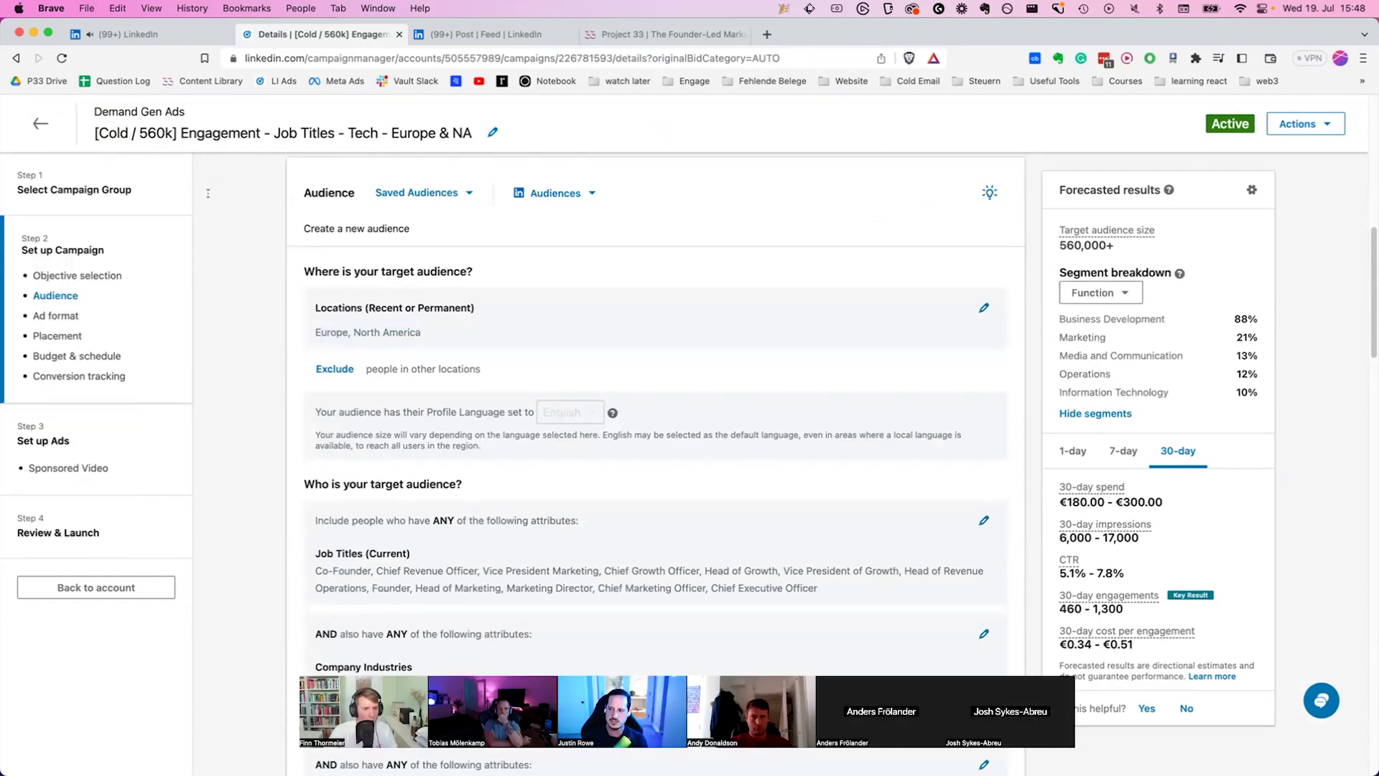
click(38, 123)
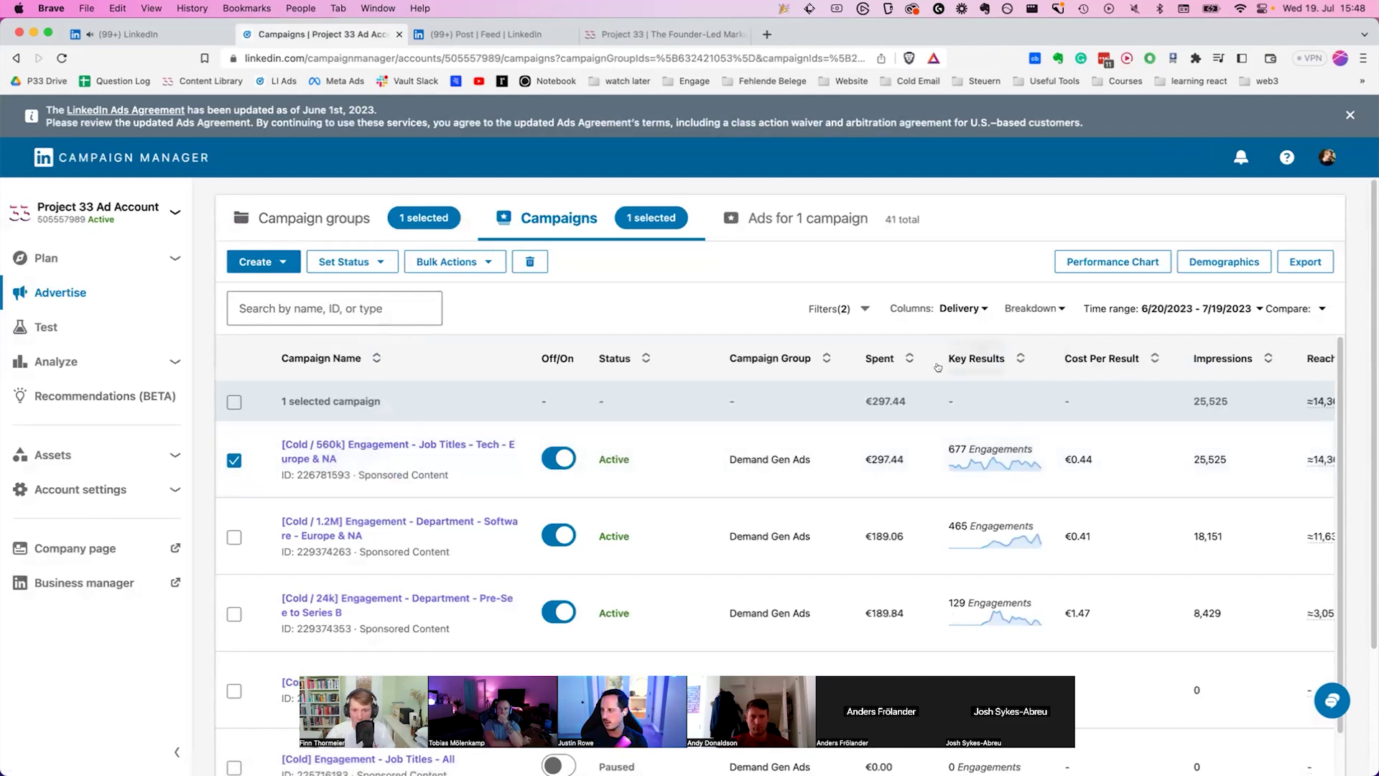
Step: Open the performance chart of the [Cold / 560k] Engagement campaign and switch its view to Demographics
mouse_move(370, 474)
click(430, 474)
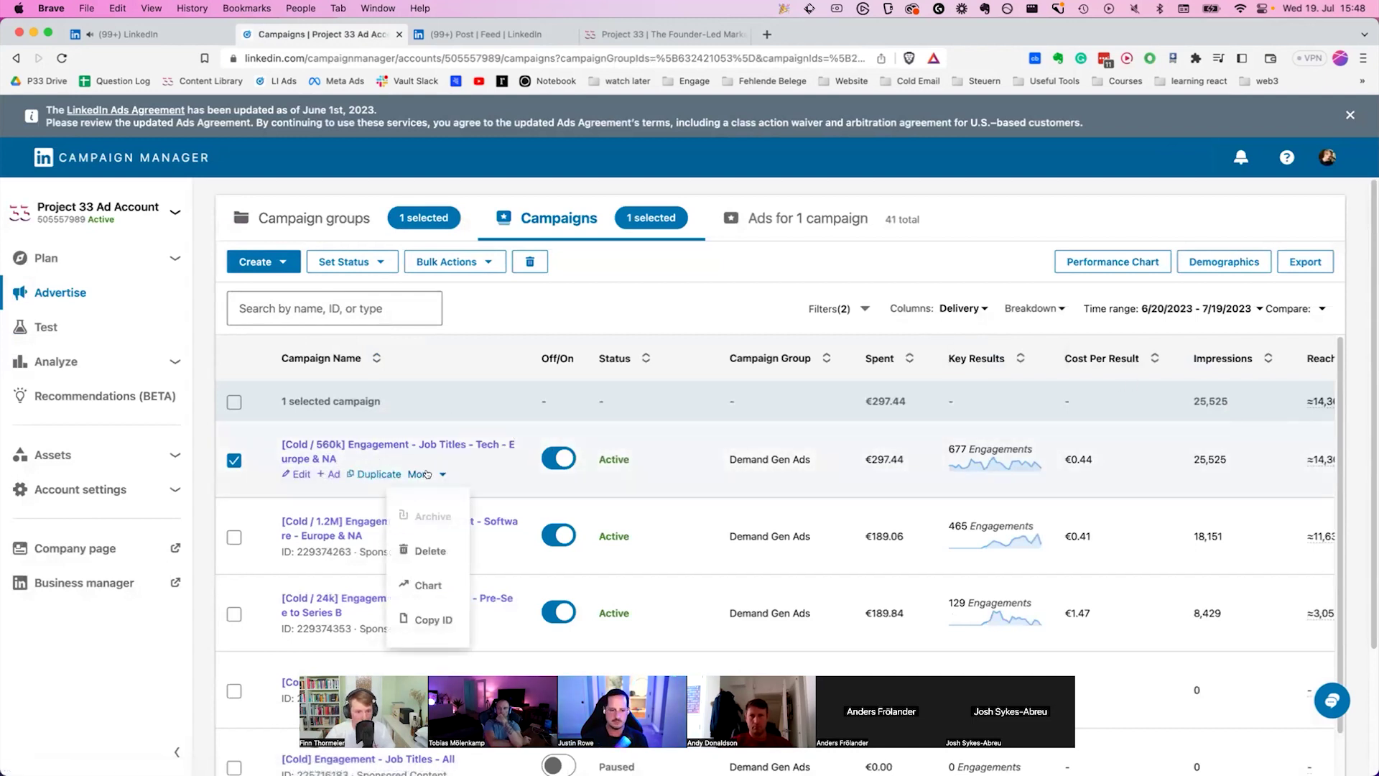
click(429, 583)
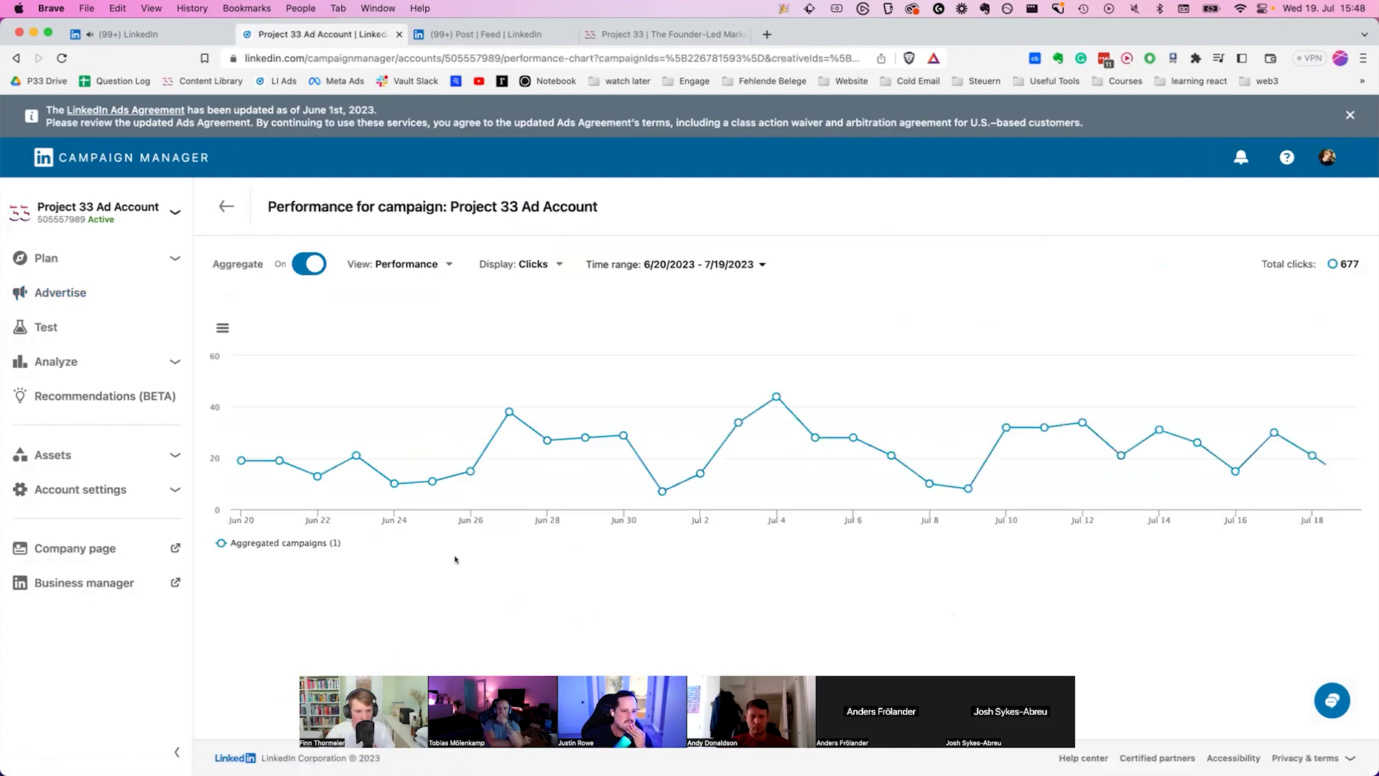
click(439, 263)
click(412, 339)
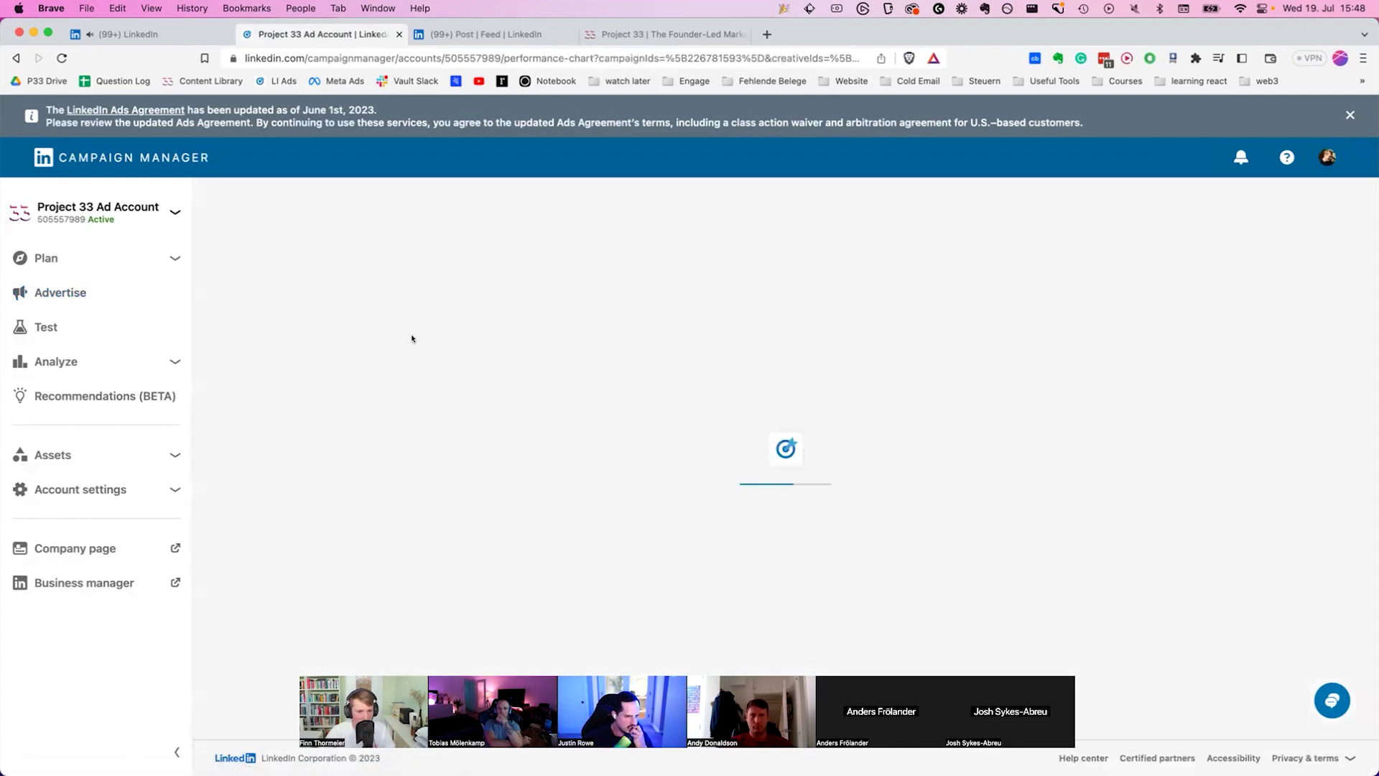
Step: Break the campaign's demographics down by County, and change the breakdown to Country/Region
click(452, 264)
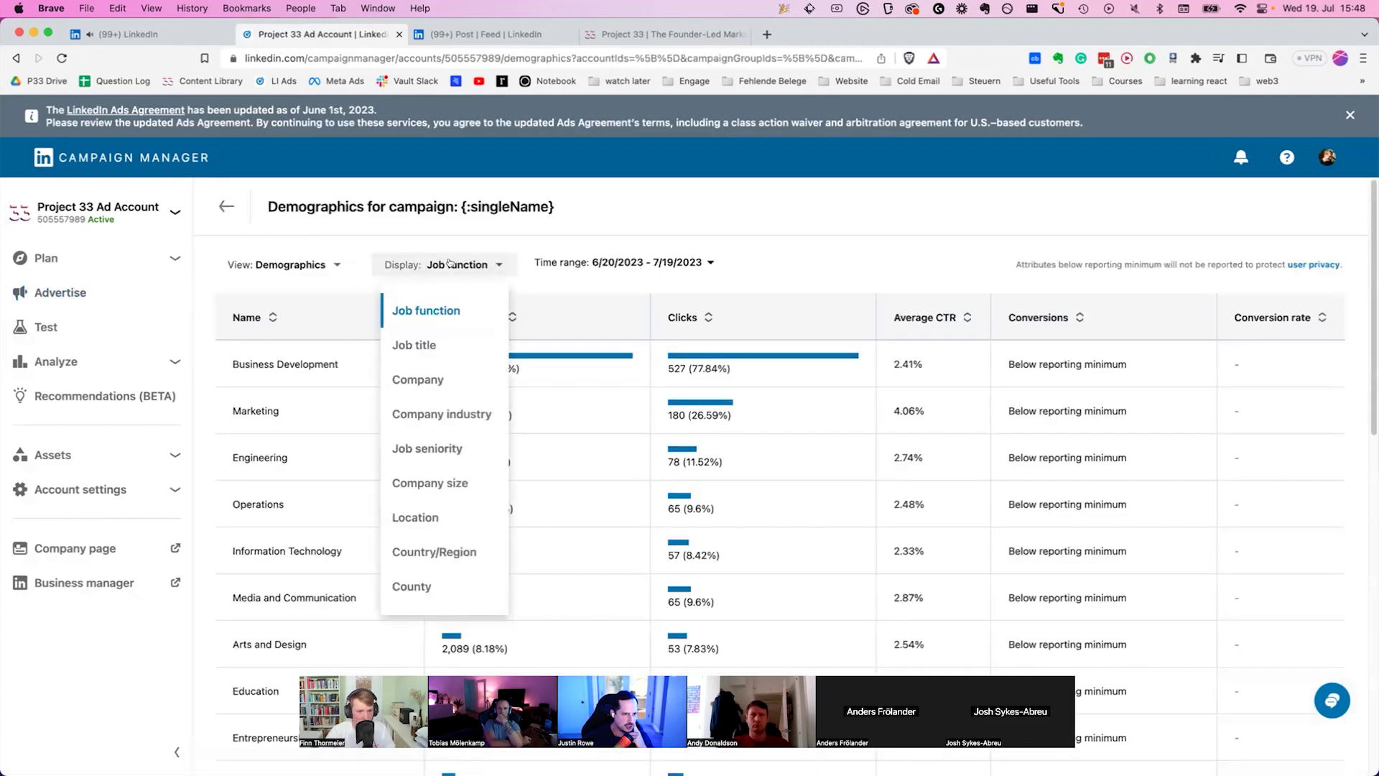
click(431, 587)
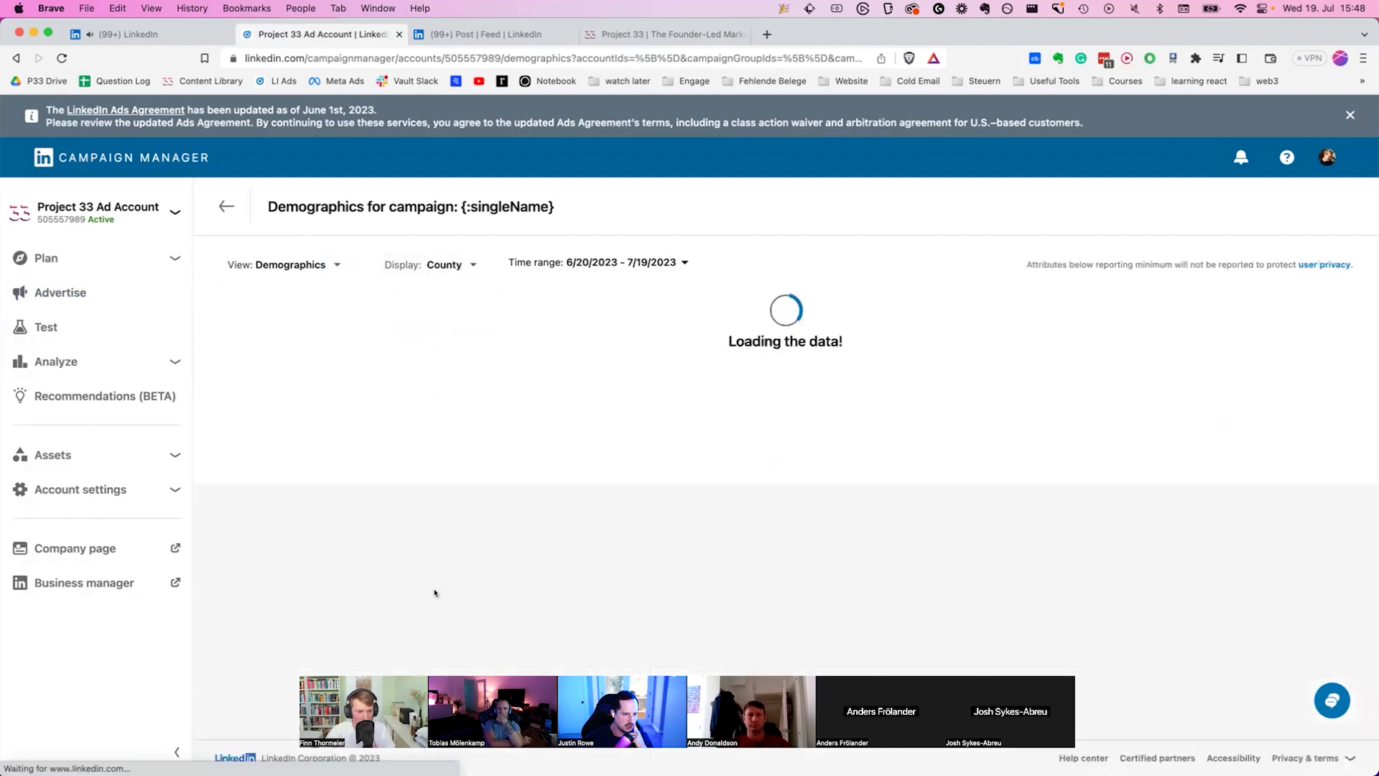
click(449, 264)
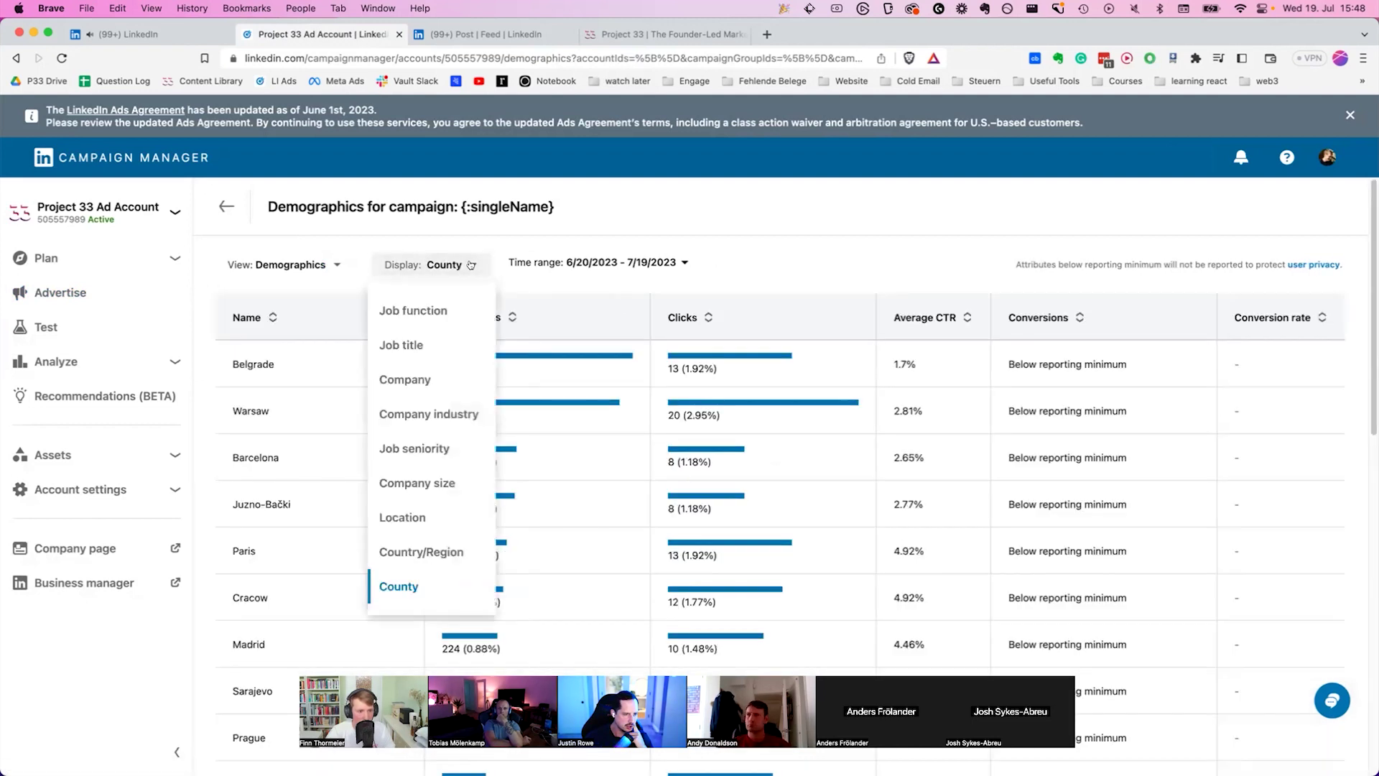
click(436, 546)
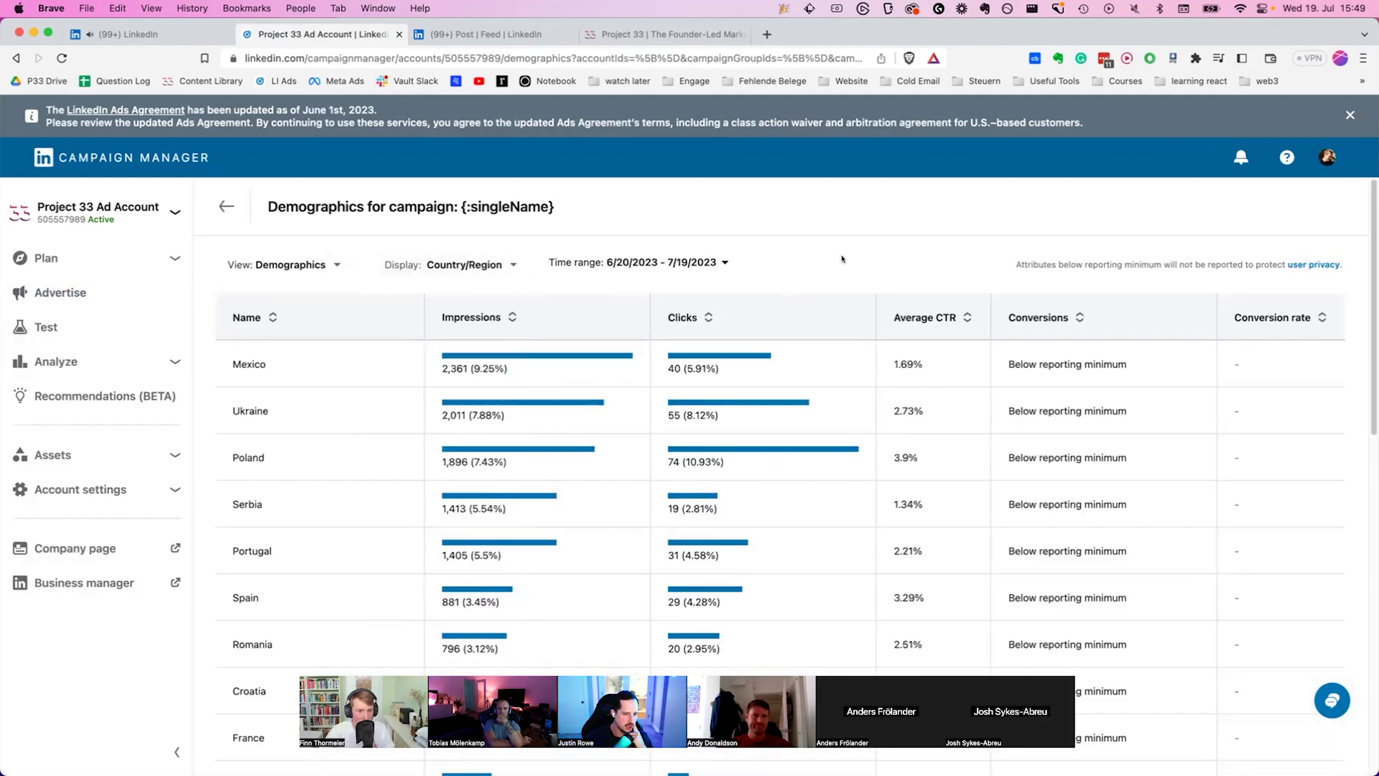
Step: Examine how impressions and clicks are distributed across countries, and compare the United States' share with the top-ranked countries
scroll(256, 411, down, 2)
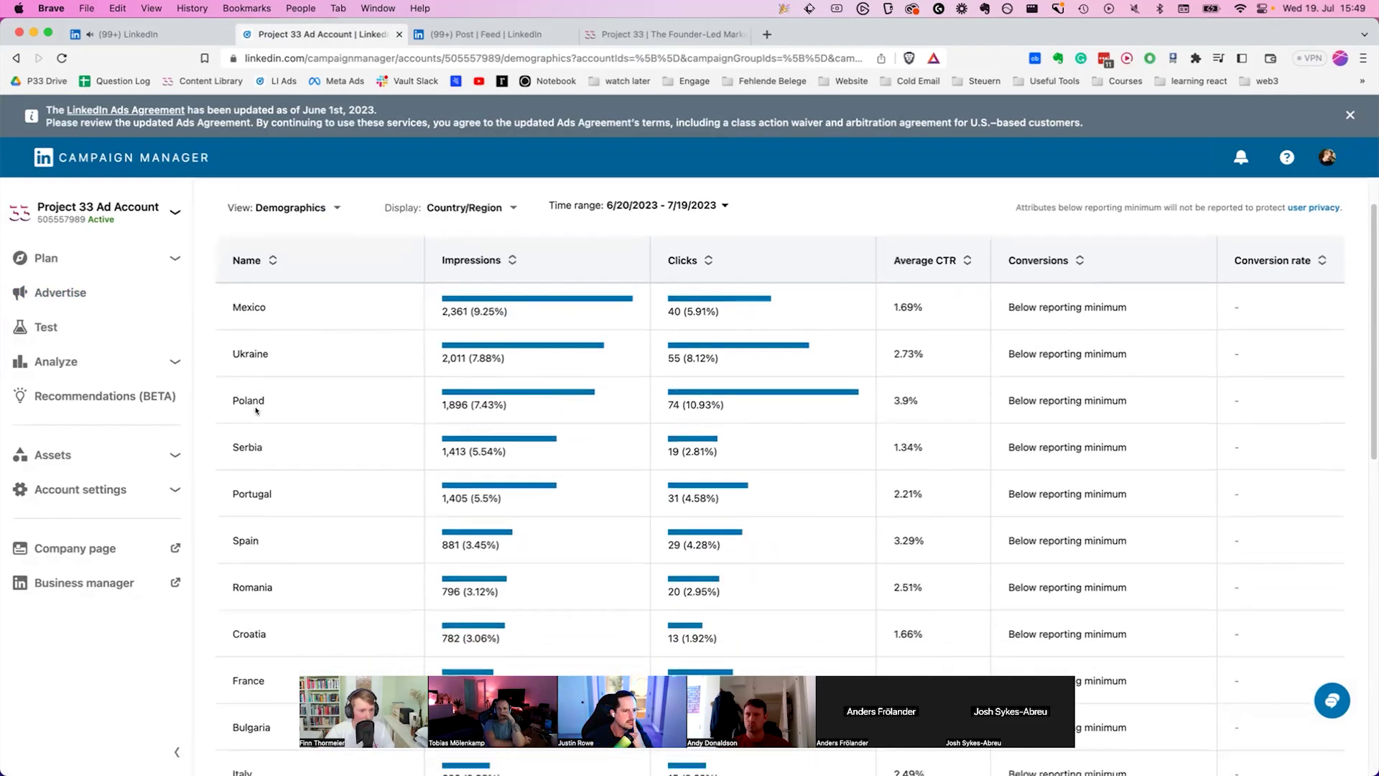
scroll(256, 411, down, 4)
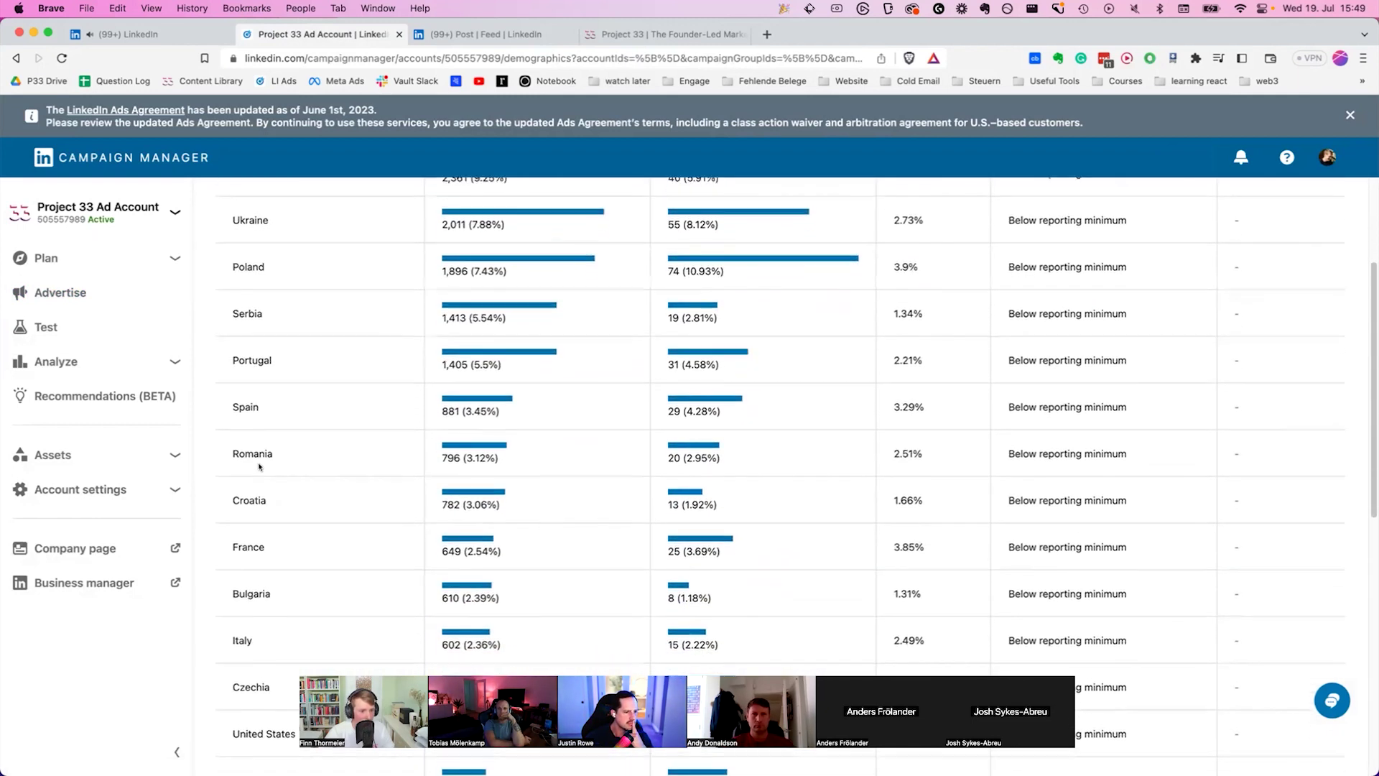
scroll(259, 467, down, 6)
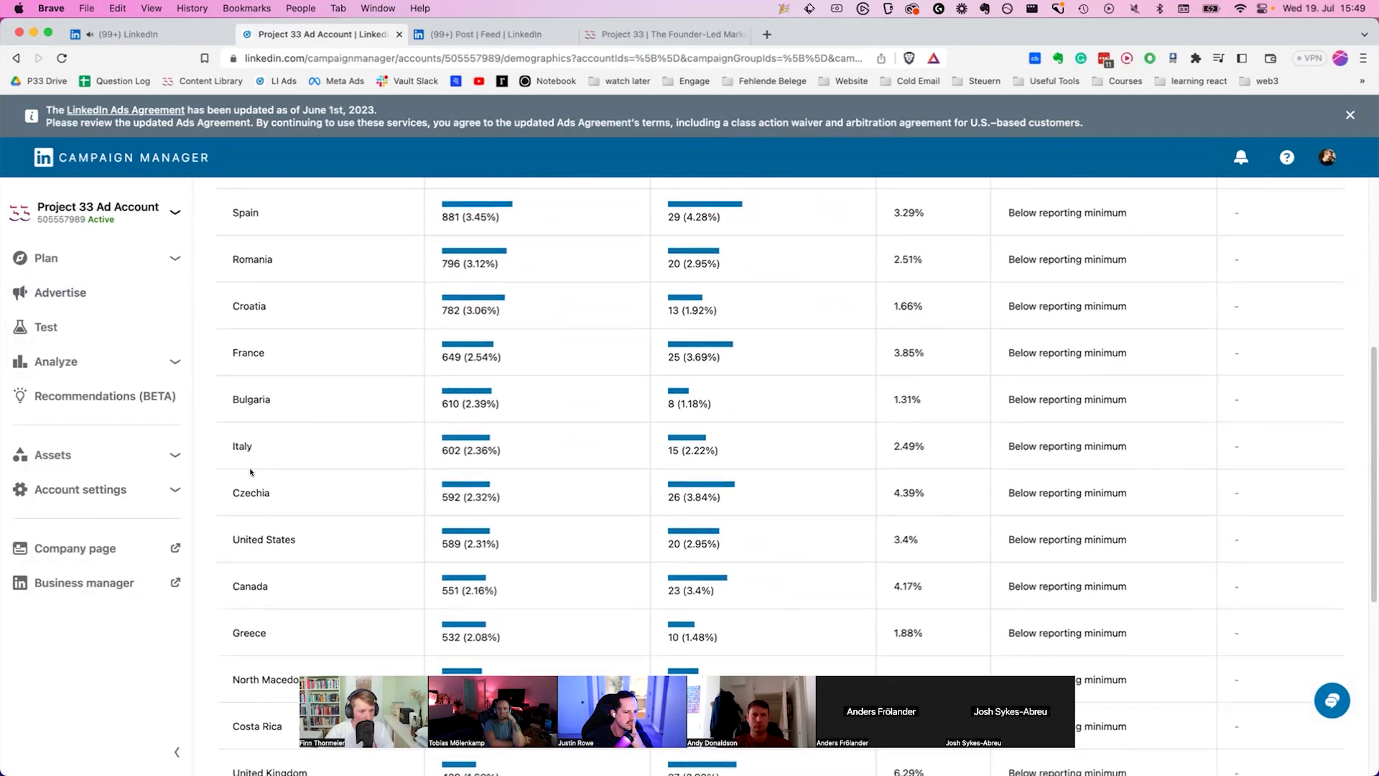
scroll(251, 471, down, 3)
drag(233, 444, 317, 439)
click(495, 444)
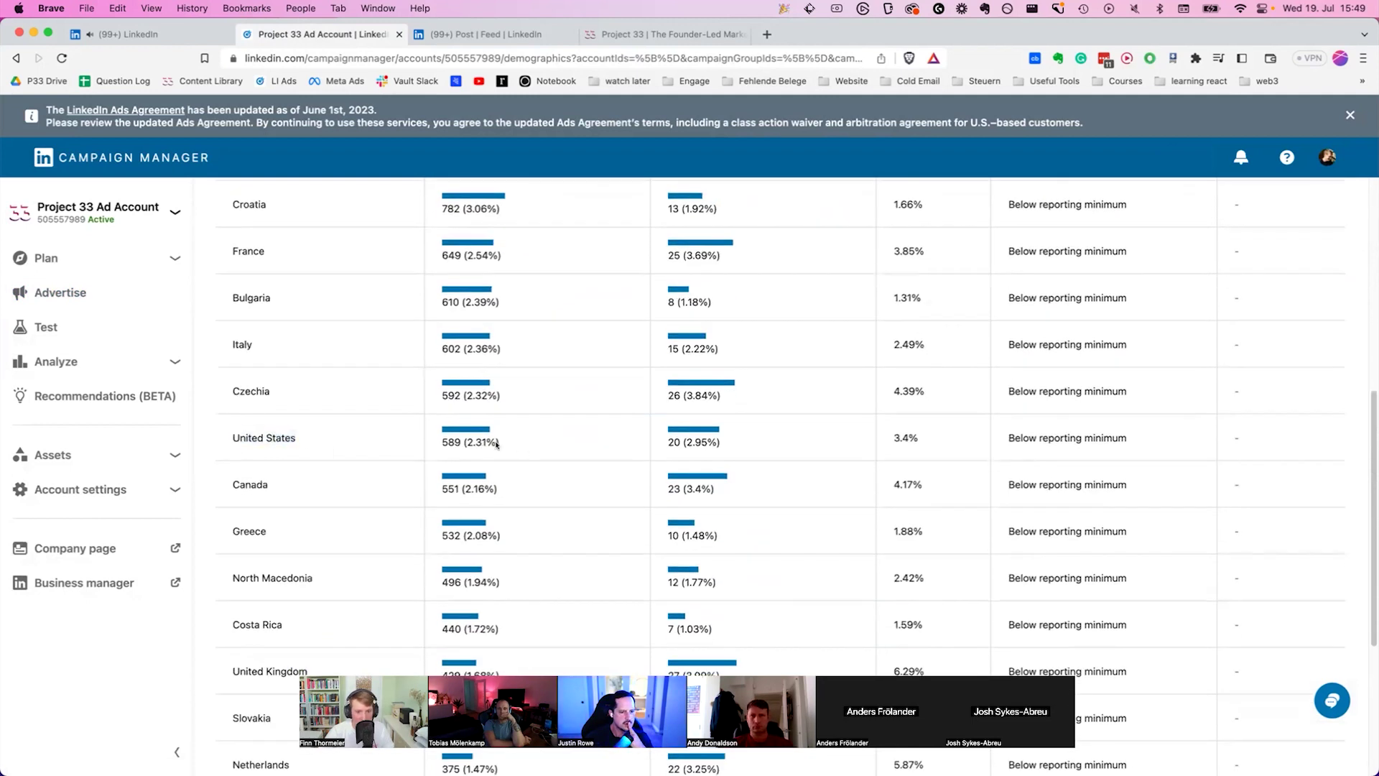
scroll(496, 444, up, 15)
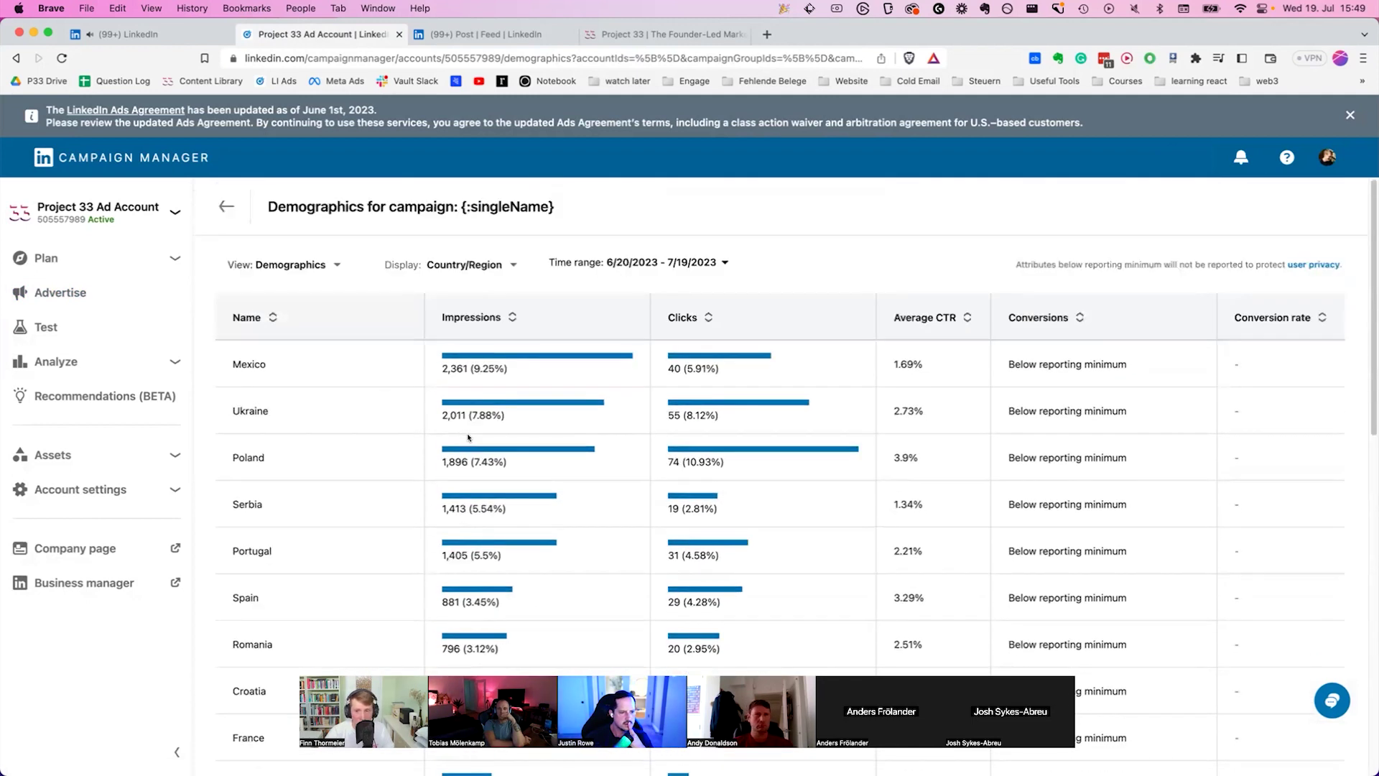
scroll(467, 437, down, 12)
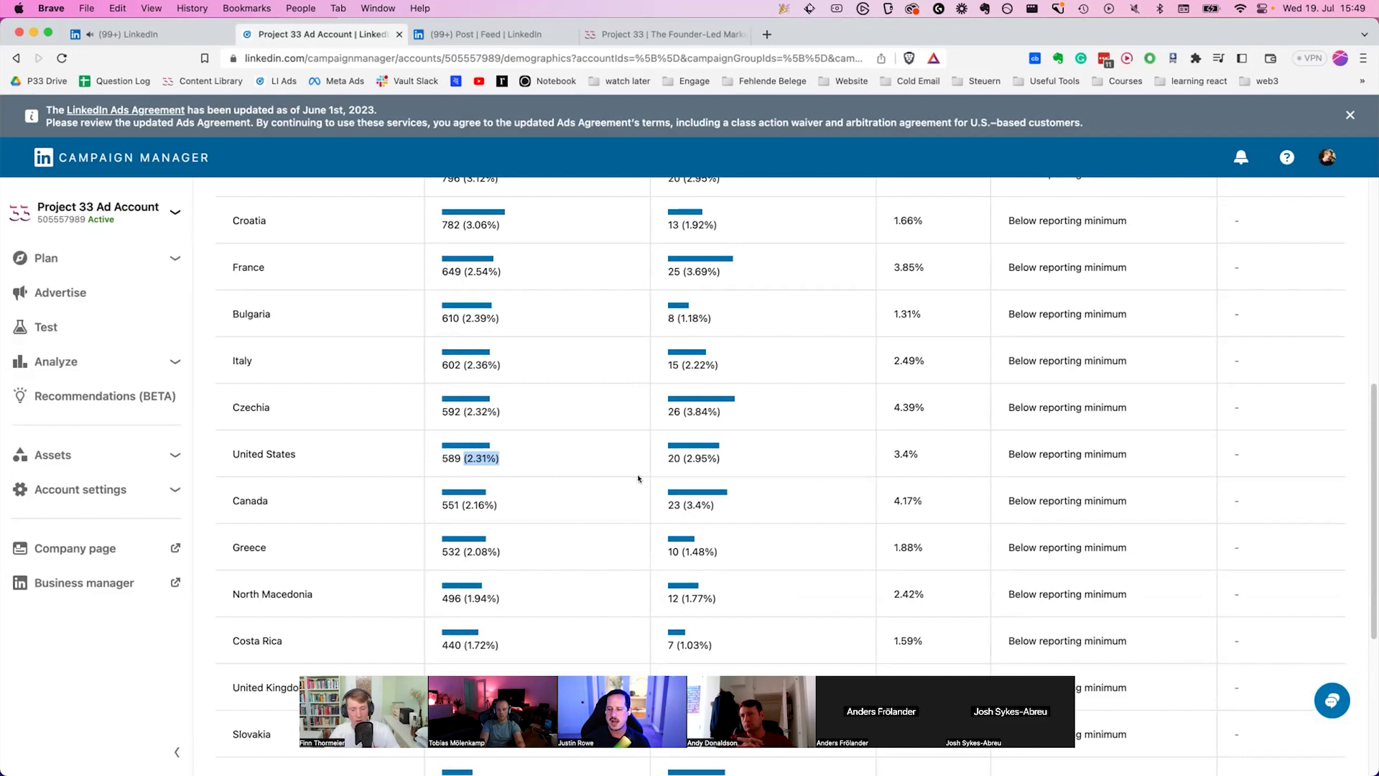
Step: Check the country breakdown once more and return to the campaigns list with its active cold engagement campaigns
scroll(400, 333, up, 10)
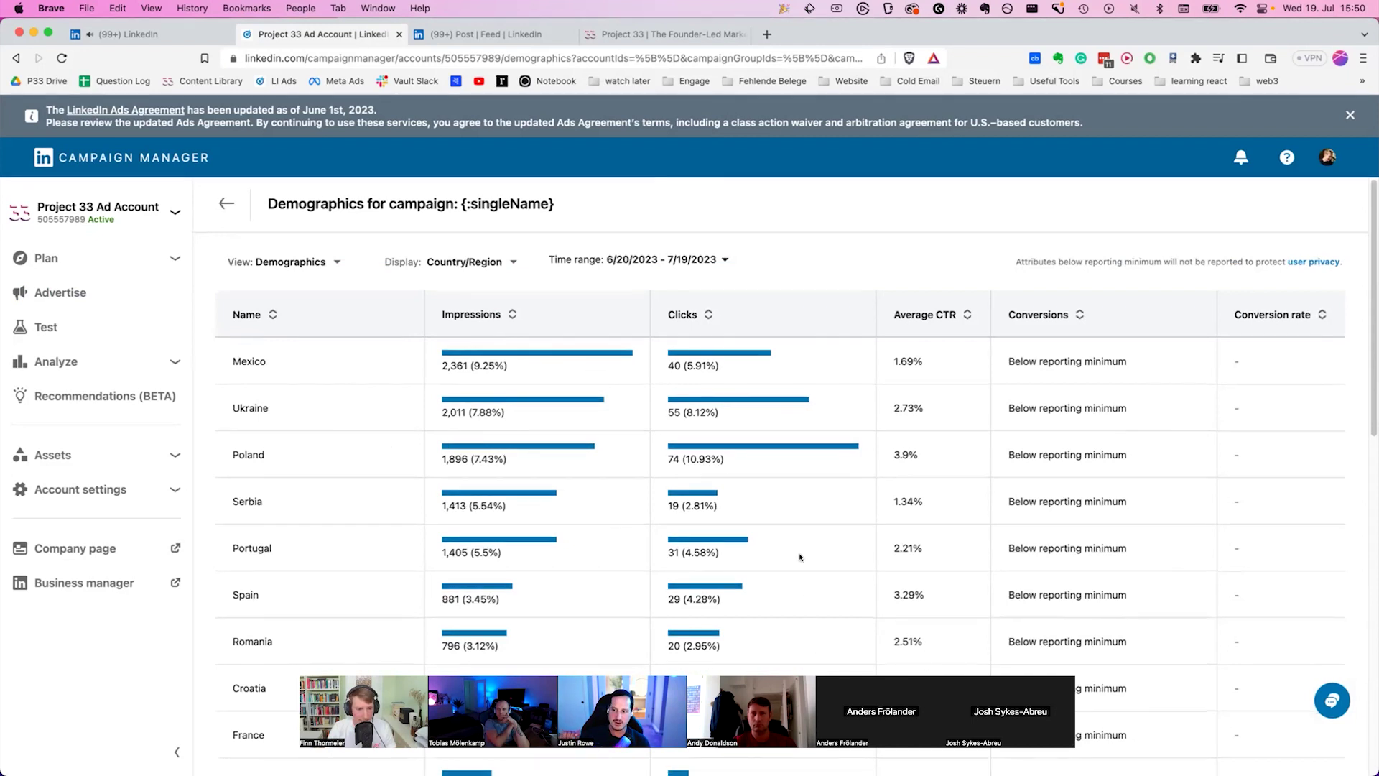
scroll(800, 559, down, 2)
scroll(801, 557, down, 5)
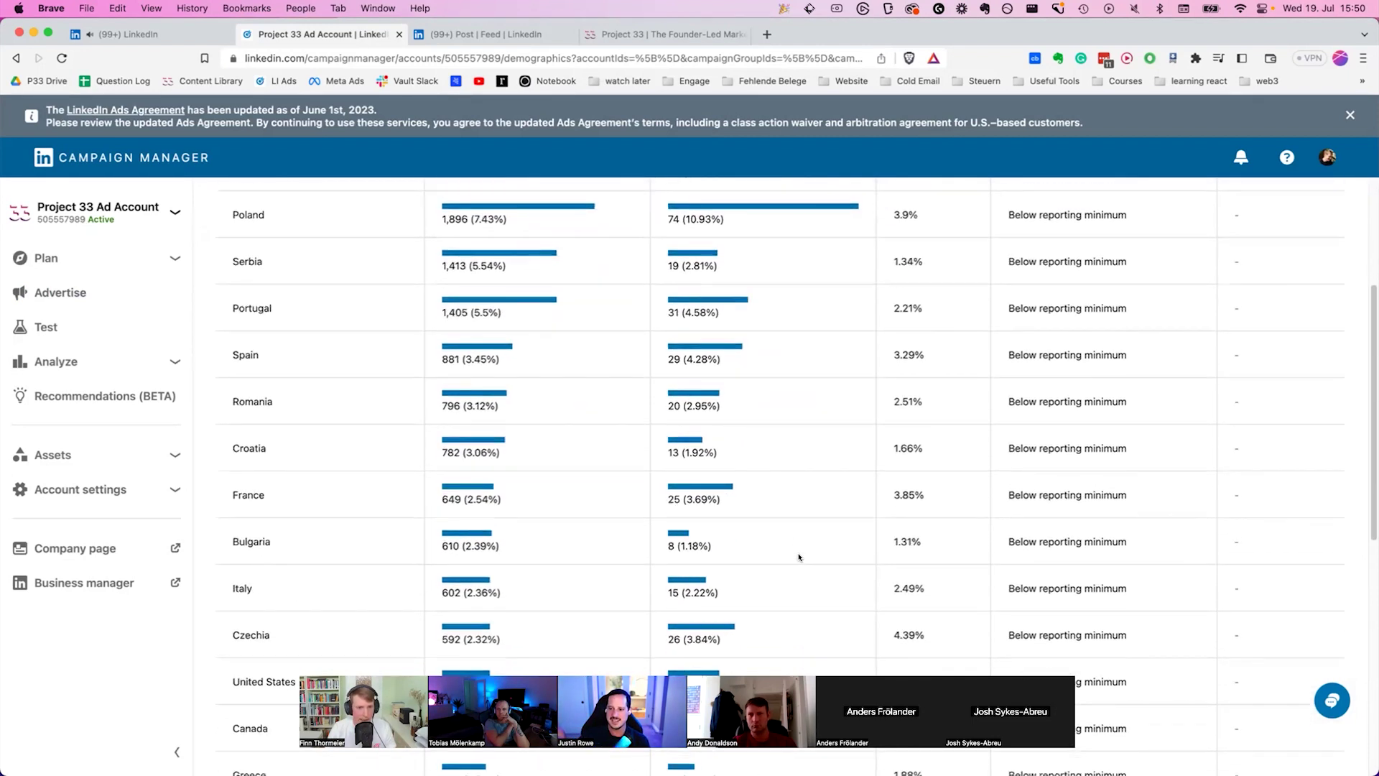
scroll(647, 488, up, 7)
click(226, 207)
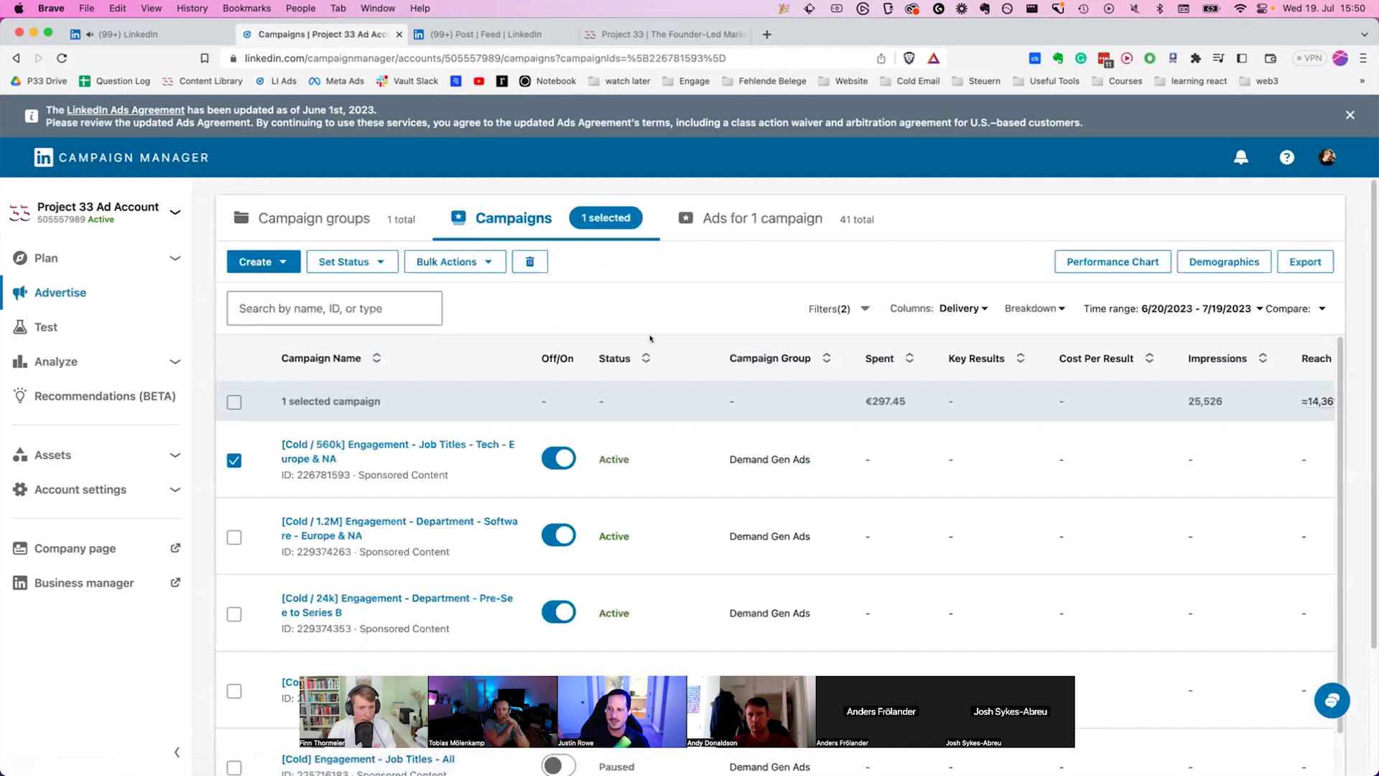
scroll(650, 316, down, 3)
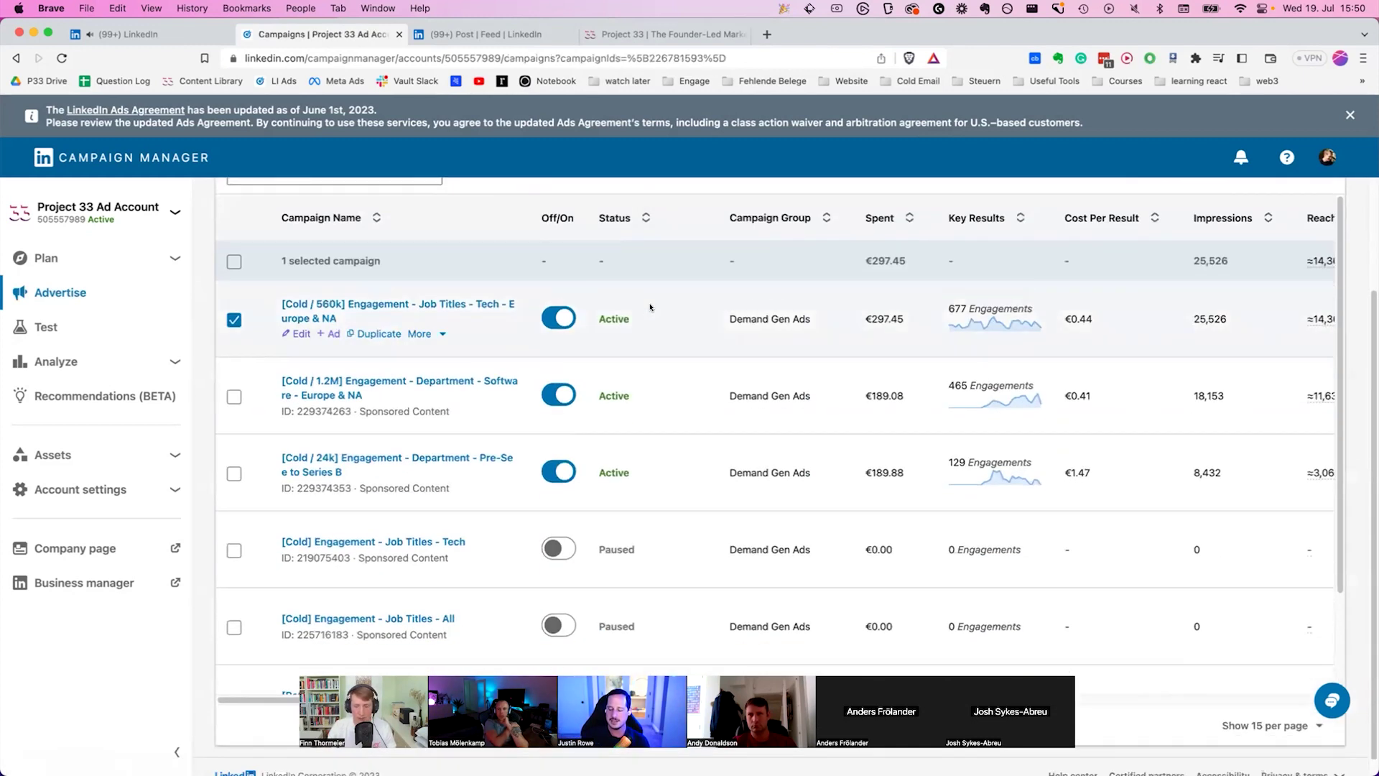